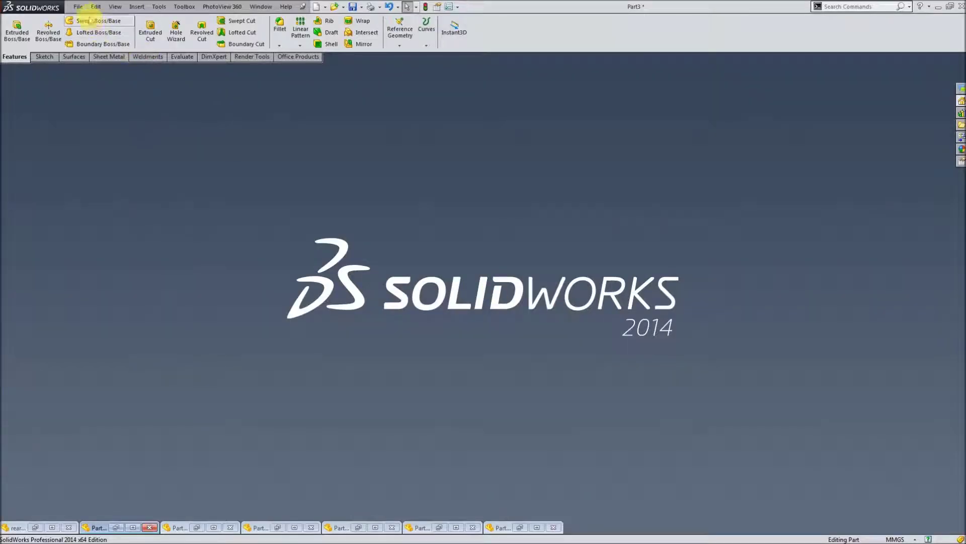
# Create a new part and start a sketch on the Right Plane.
pyautogui.click(78, 7)
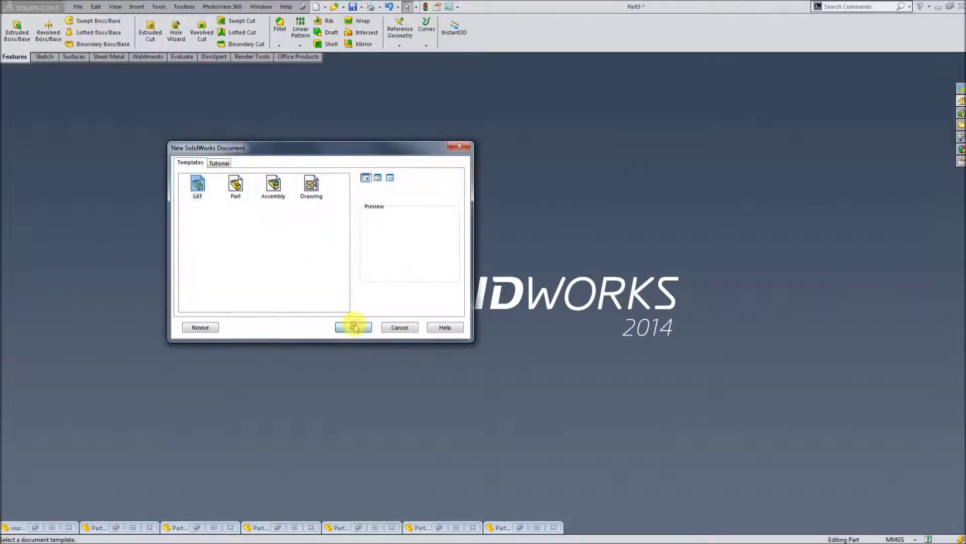
pyautogui.click(354, 327)
pyautogui.click(34, 157)
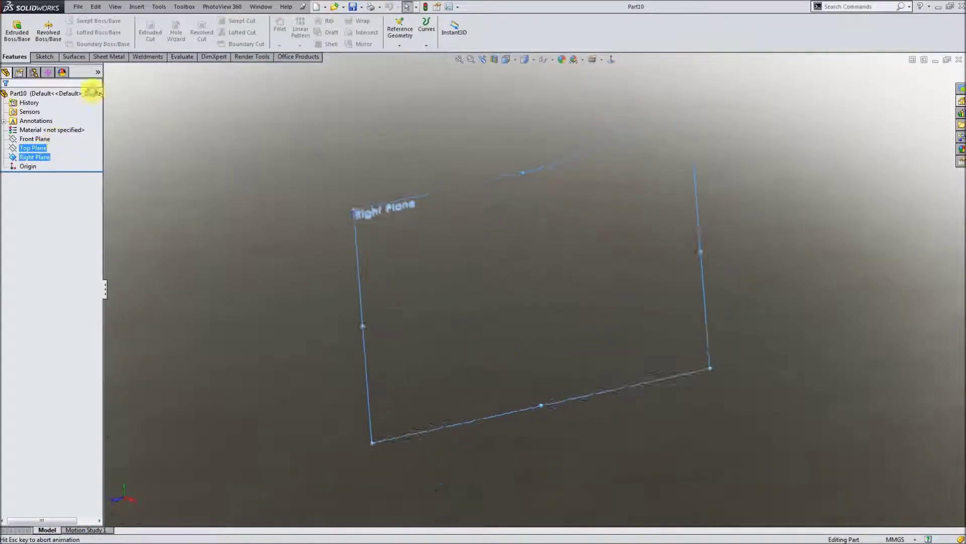
# Draw a horizontal and a diagonal centreline from the origin.
pyautogui.click(72, 21)
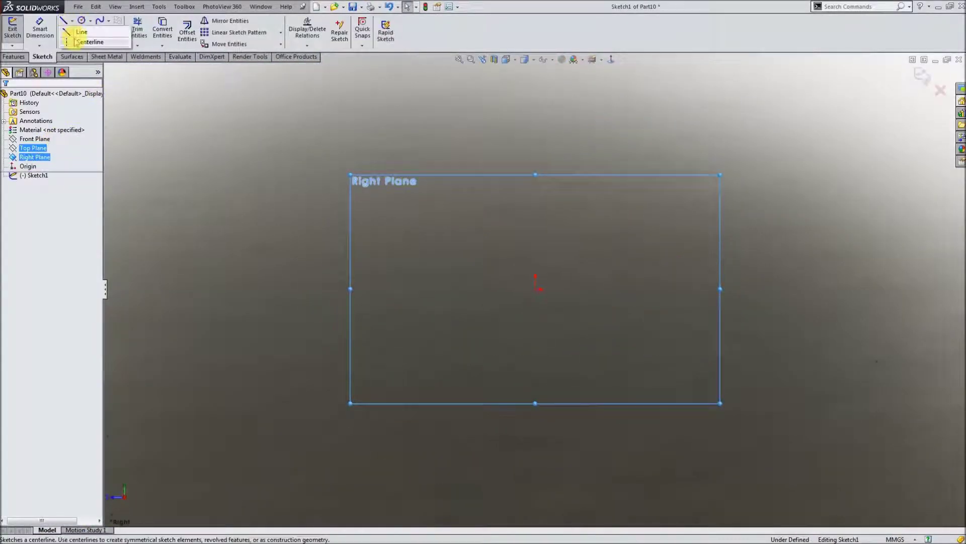
pyautogui.click(536, 290)
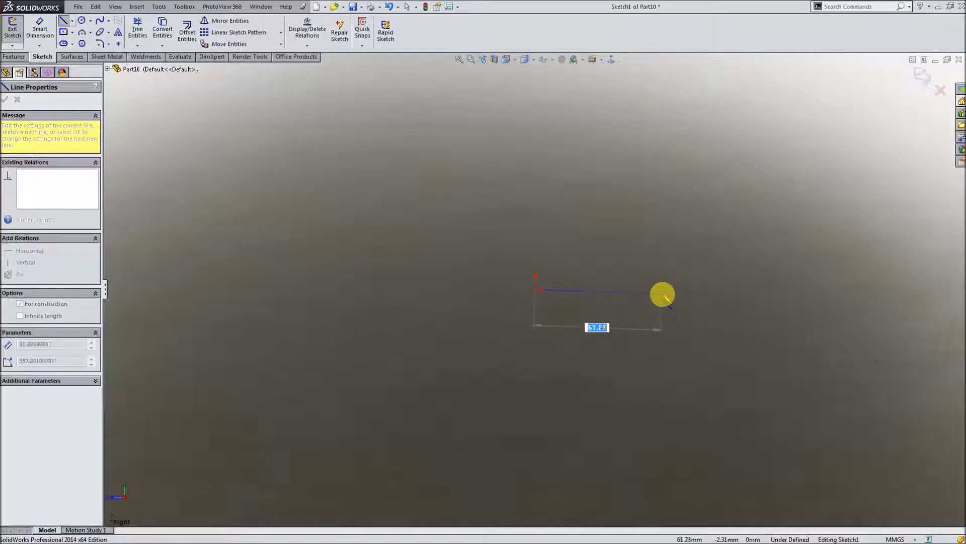
pyautogui.click(688, 288)
pyautogui.press('Escape')
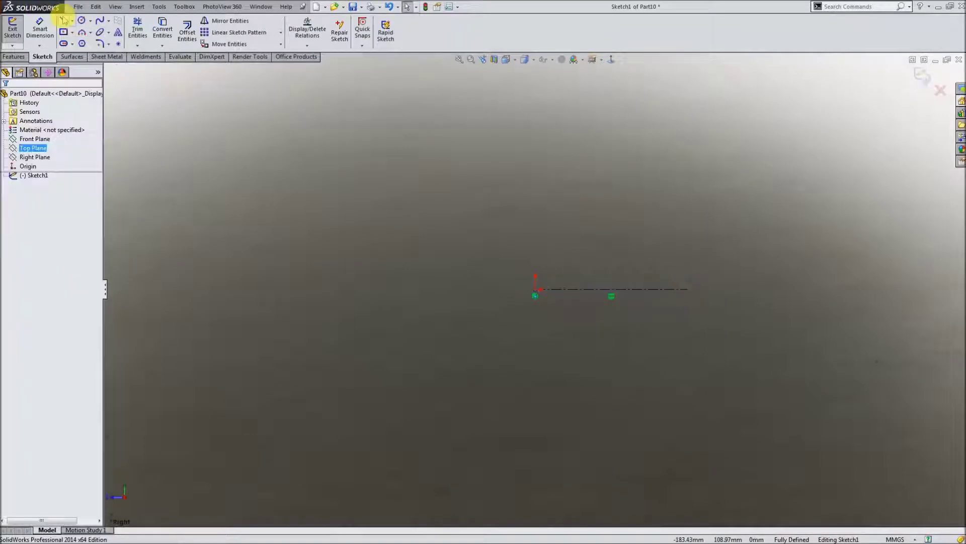
pyautogui.click(72, 21)
pyautogui.click(75, 33)
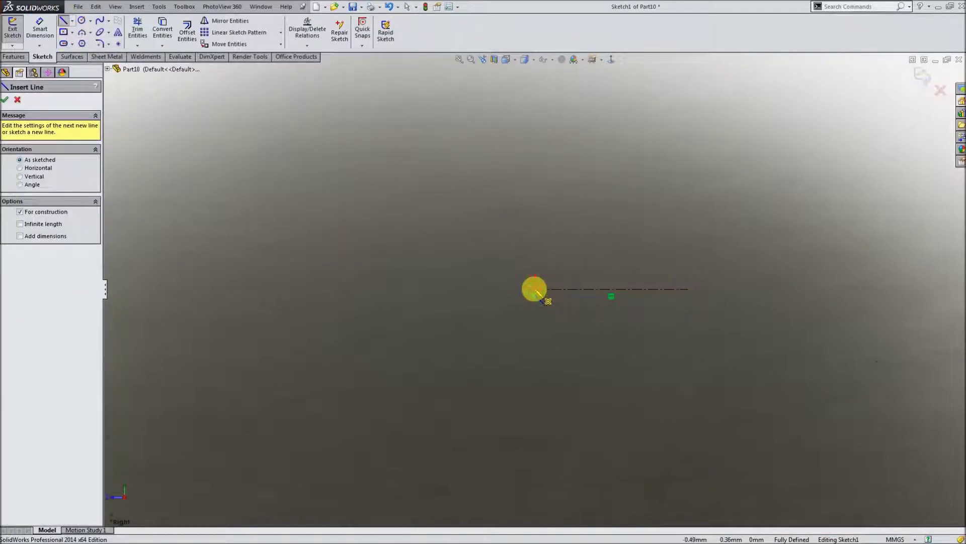
pyautogui.click(535, 290)
pyautogui.click(623, 182)
pyautogui.press('Escape')
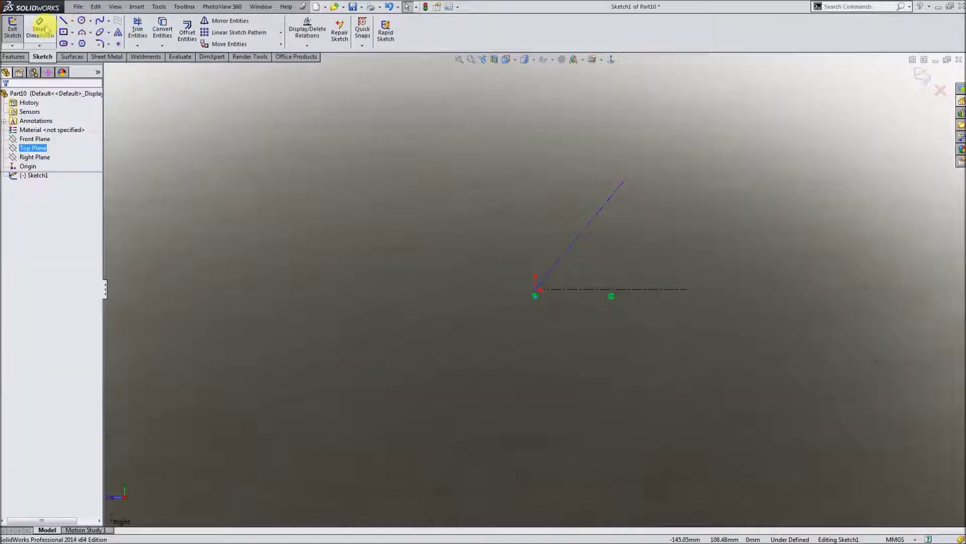
# Dimension the angle between the two centrelines as 57°.
pyautogui.click(46, 29)
pyautogui.click(571, 246)
pyautogui.click(596, 290)
pyautogui.click(639, 254)
pyautogui.write('57')
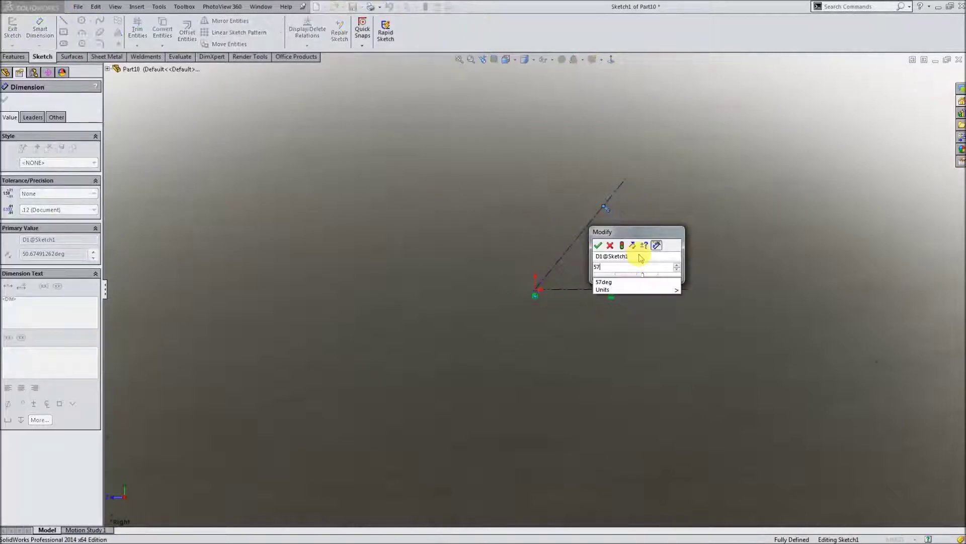
pyautogui.press('Return')
pyautogui.scroll(-2, 688, 302)
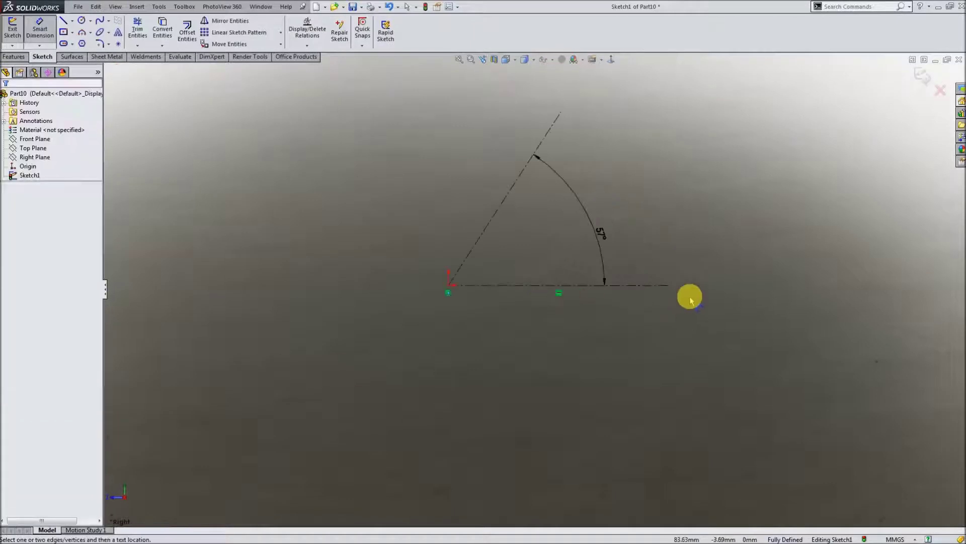
pyautogui.click(72, 20)
pyautogui.click(83, 30)
pyautogui.scroll(-2, 538, 242)
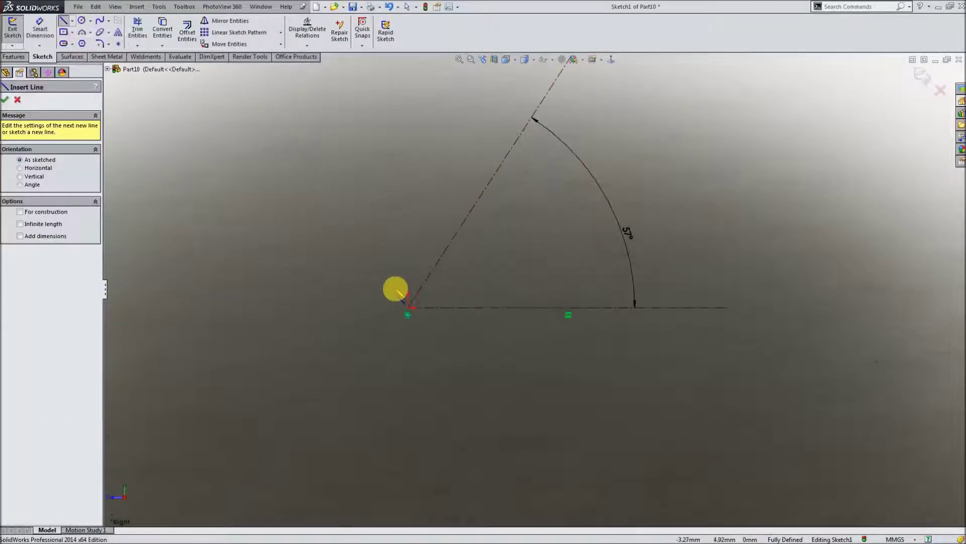
# Sketch the hairpin outline of straight lines and tangent arcs around the origin.
pyautogui.click(392, 287)
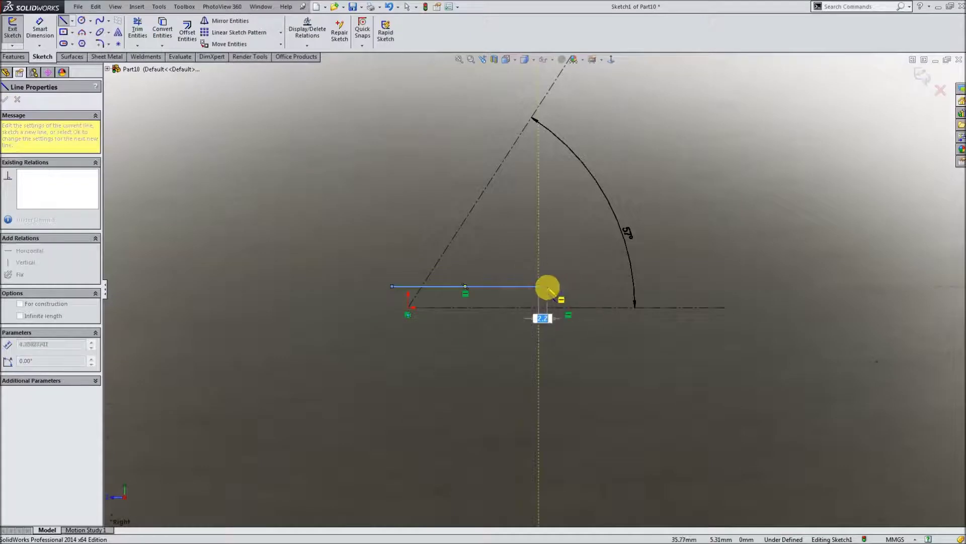
pyautogui.click(538, 287)
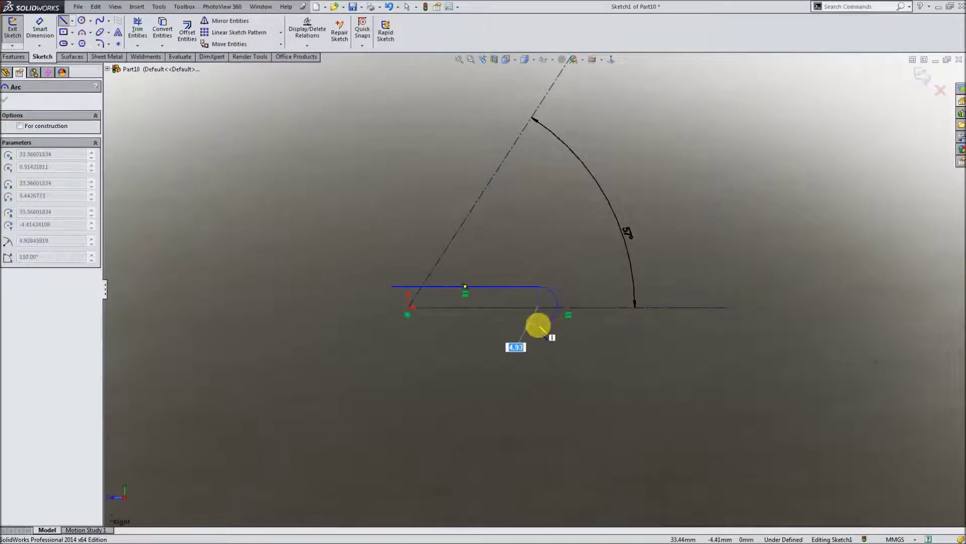
pyautogui.click(539, 325)
pyautogui.click(380, 325)
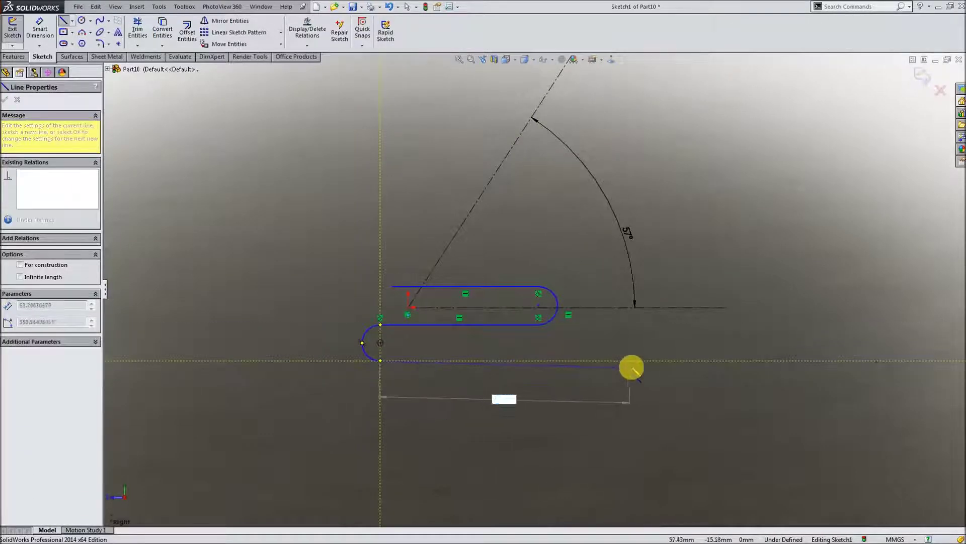
pyautogui.doubleClick(639, 360)
pyautogui.press('Escape')
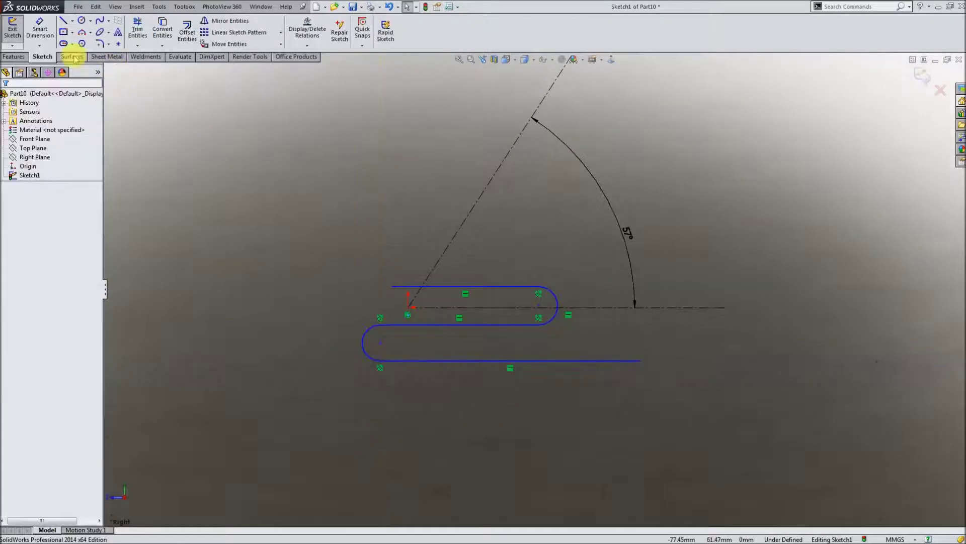
# Dimension the right-hand arc radius to R5.
pyautogui.click(554, 292)
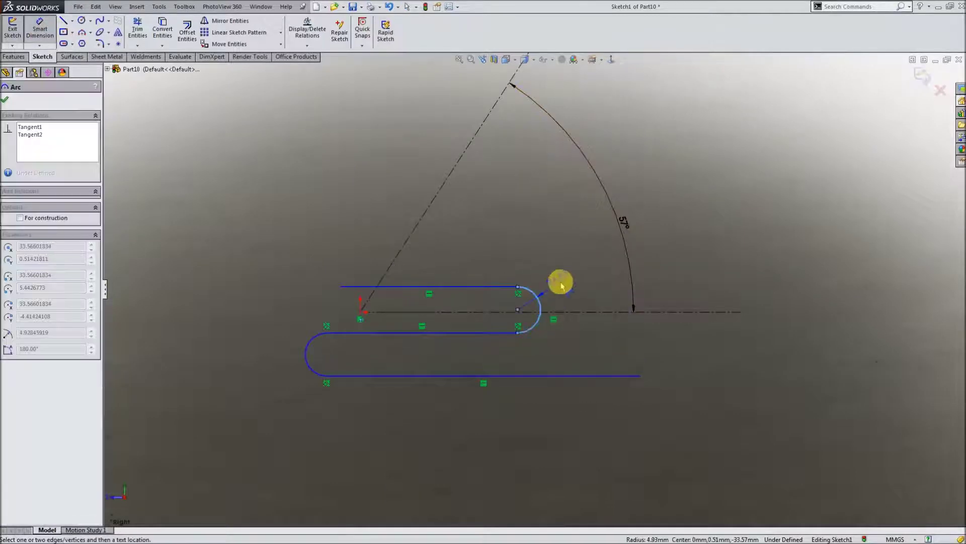
pyautogui.write('5')
pyautogui.press('Return')
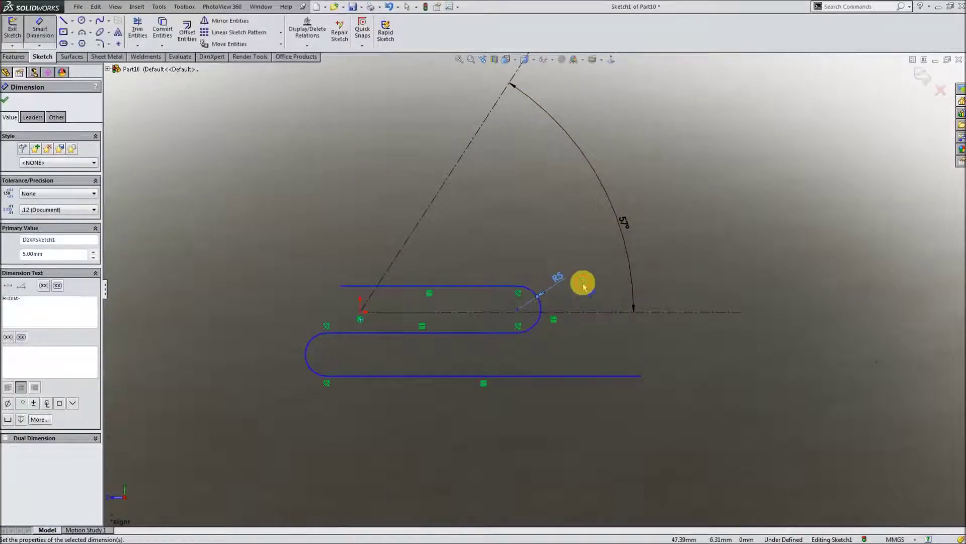
pyautogui.scroll(-2, 574, 306)
pyautogui.press('Escape')
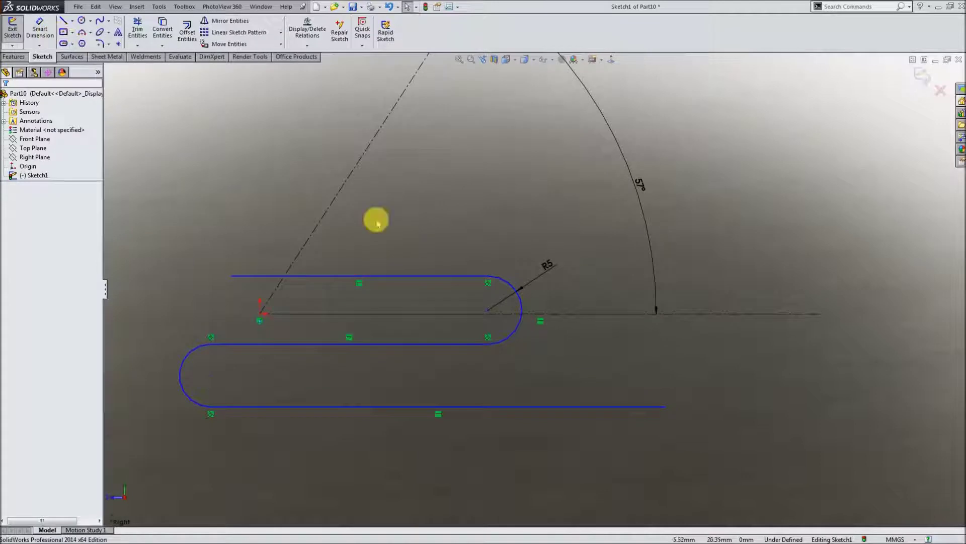
pyautogui.click(489, 313)
# Make the right arc centre coincident with the centreline, 21.90 from the origin.
pyautogui.keyDown('ctrl'); pyautogui.click(498, 314); pyautogui.keyUp('ctrl')
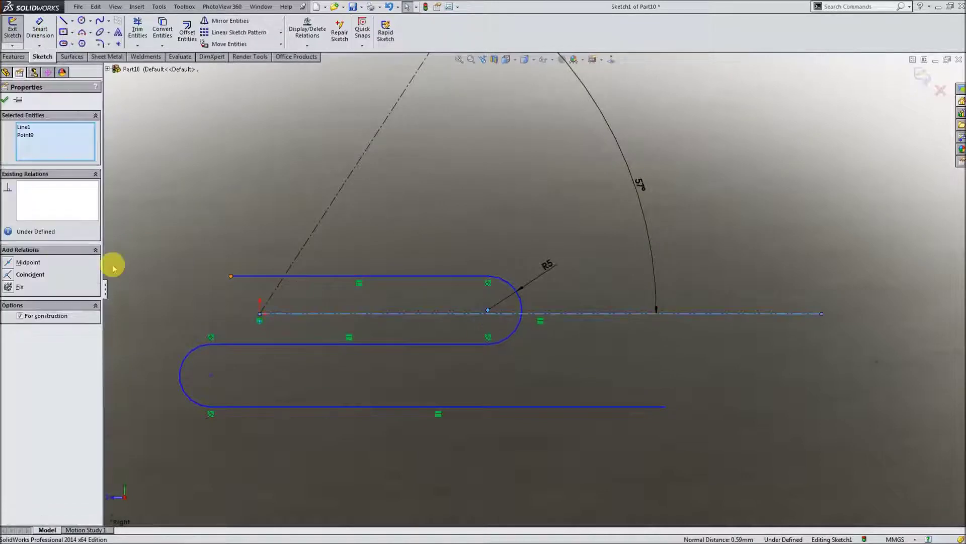
pyautogui.click(8, 274)
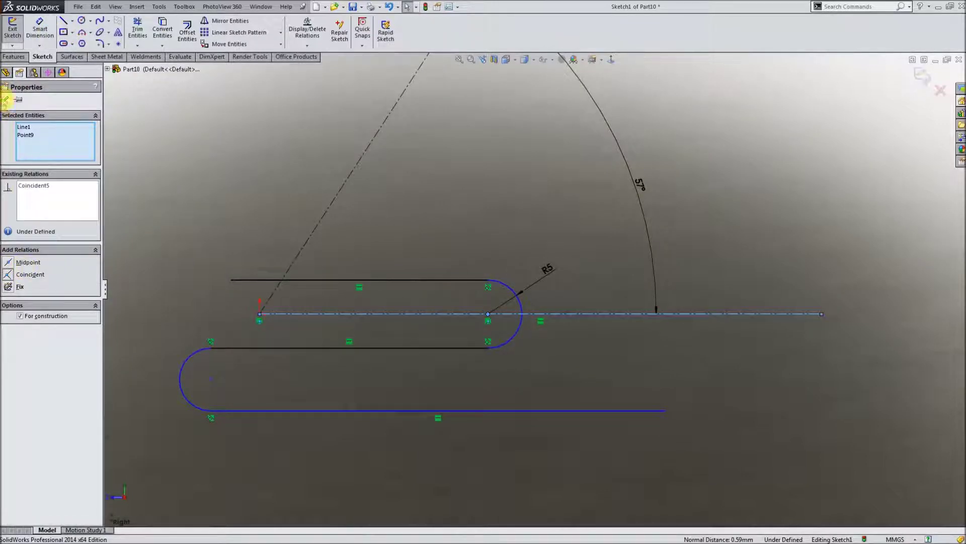
pyautogui.click(5, 99)
pyautogui.click(40, 29)
pyautogui.click(259, 313)
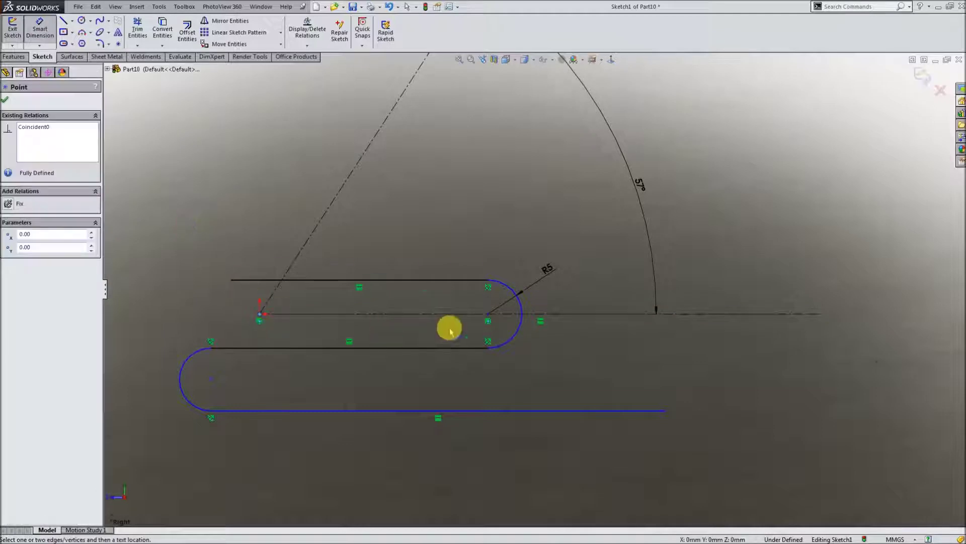
pyautogui.click(488, 314)
pyautogui.click(381, 367)
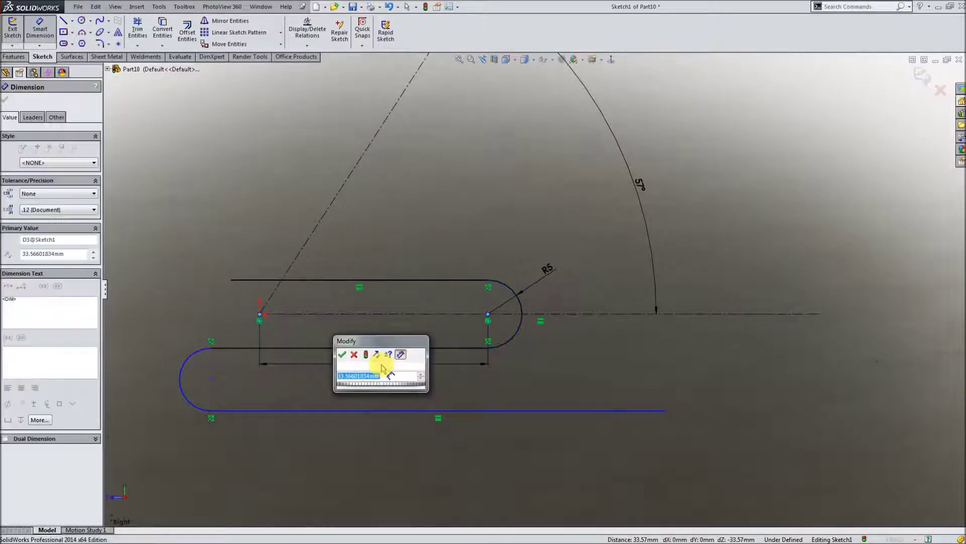
pyautogui.write('21.')
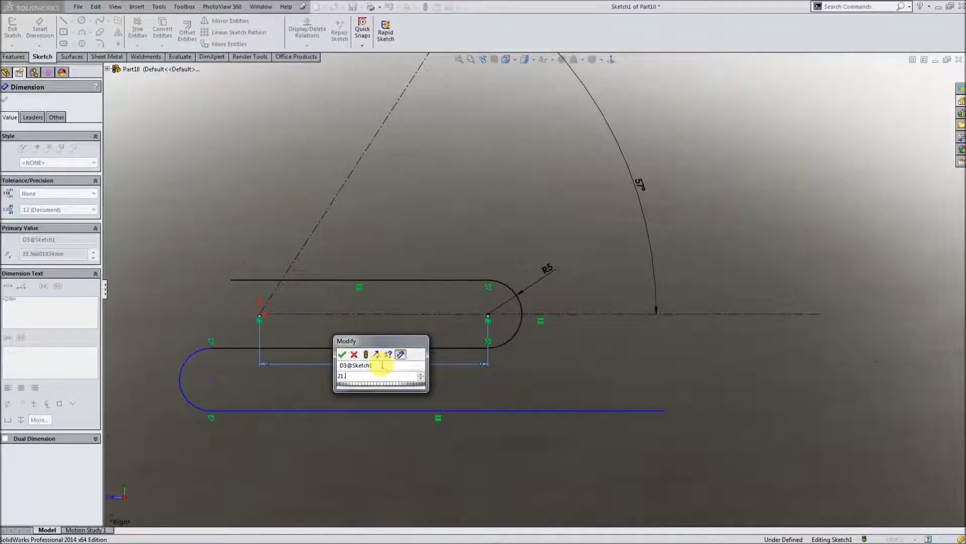
pyautogui.write('9')
pyautogui.press('Return')
pyautogui.scroll(2, 501, 360)
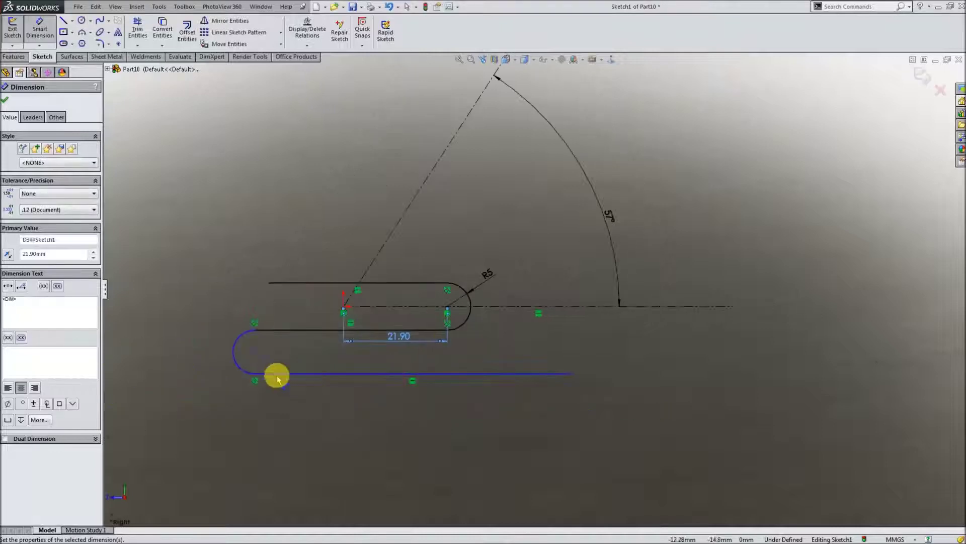
# Set the arc centres 30.90 apart and the left arc radius to R4.30.
pyautogui.click(255, 354)
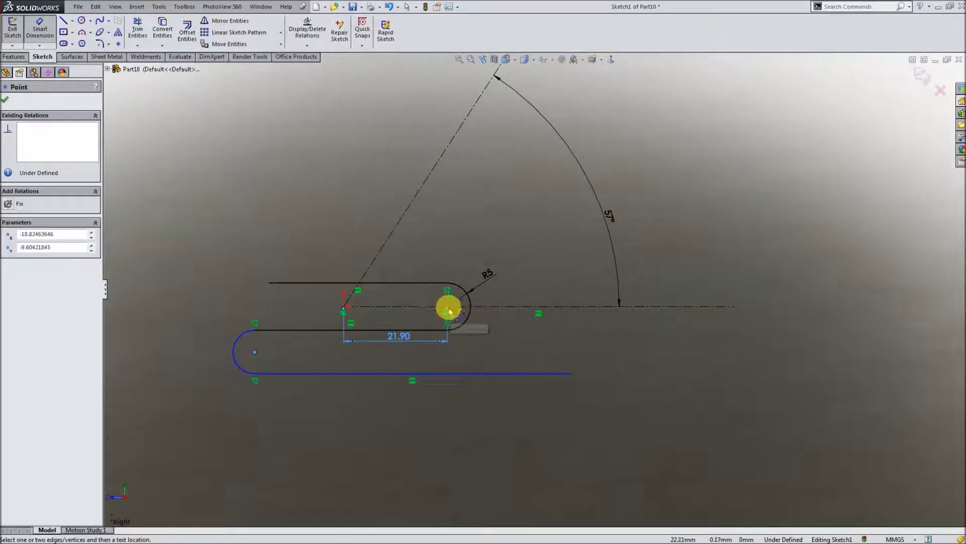
pyautogui.click(469, 302)
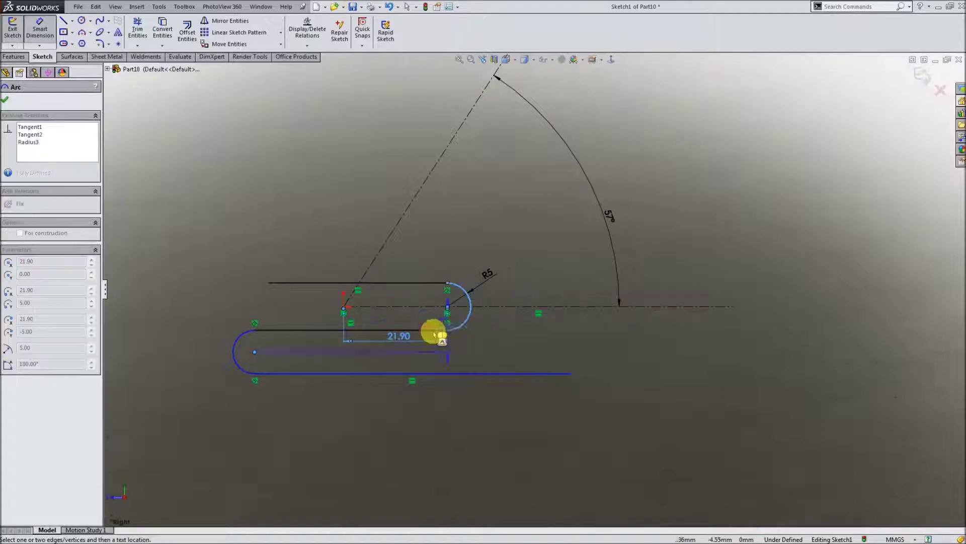
pyautogui.click(352, 418)
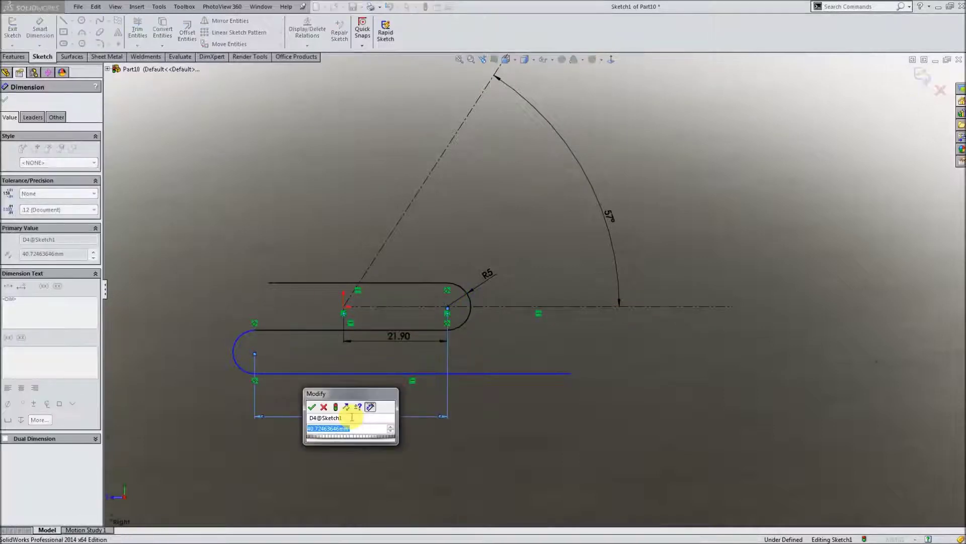
pyautogui.write('30.9')
pyautogui.press('Return')
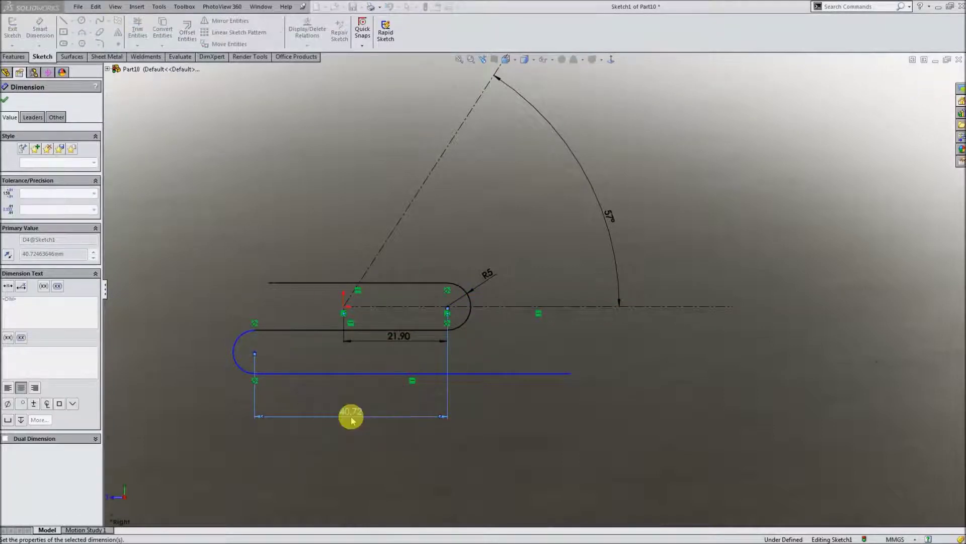
pyautogui.click(281, 356)
pyautogui.write('4.3')
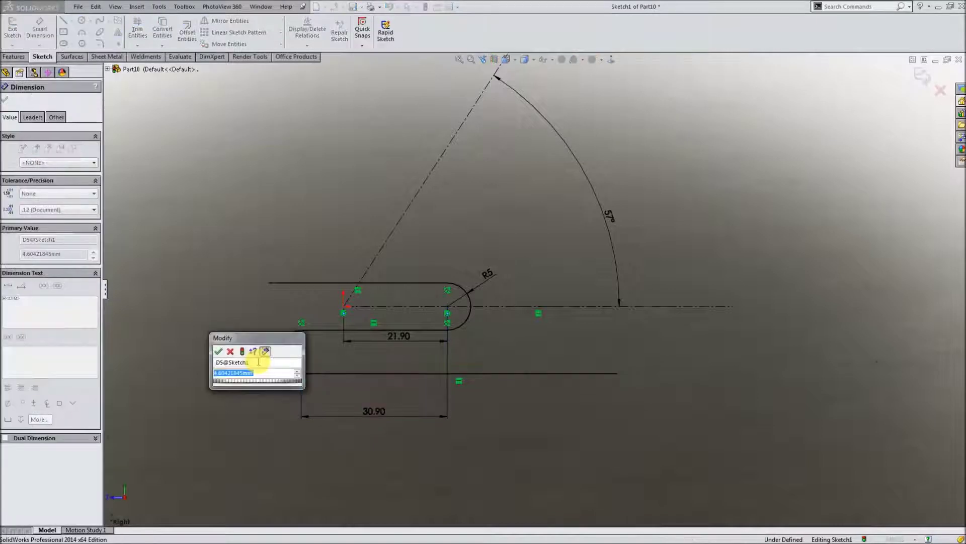
pyautogui.press('Return')
pyautogui.press('Escape')
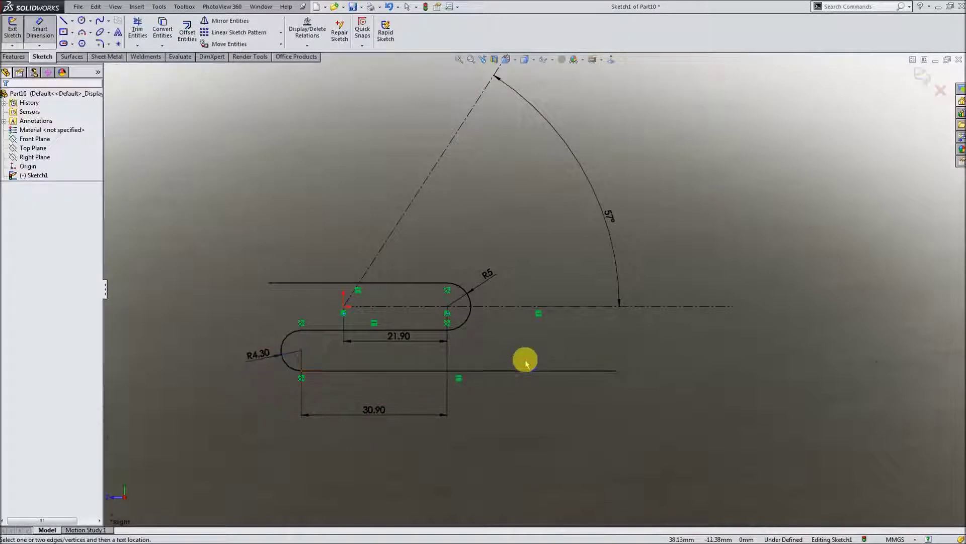
pyautogui.scroll(-2, 523, 362)
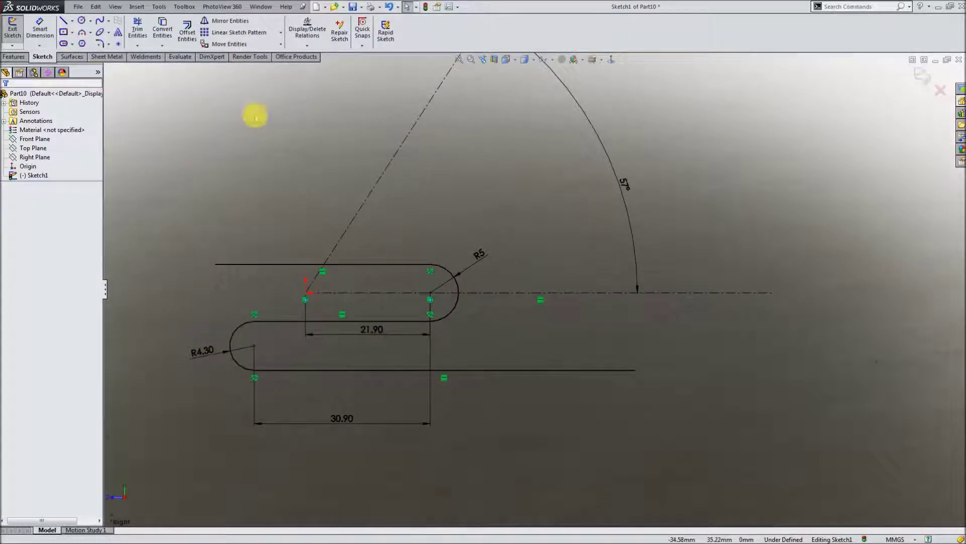
# Shorten the slot's bottom line and add a vertical line centred on the centreline.
pyautogui.moveTo(633, 370); pyautogui.dragTo(529, 371)
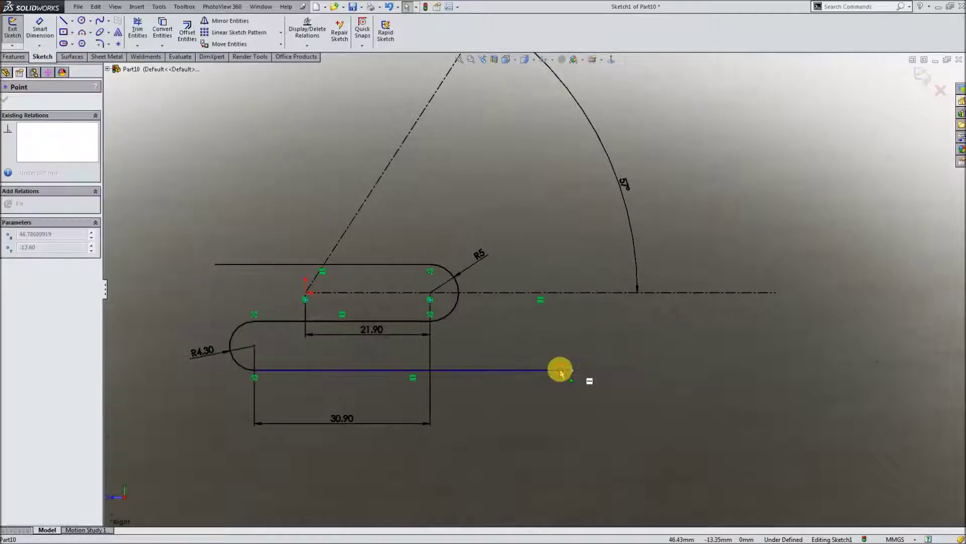
pyautogui.press('Escape')
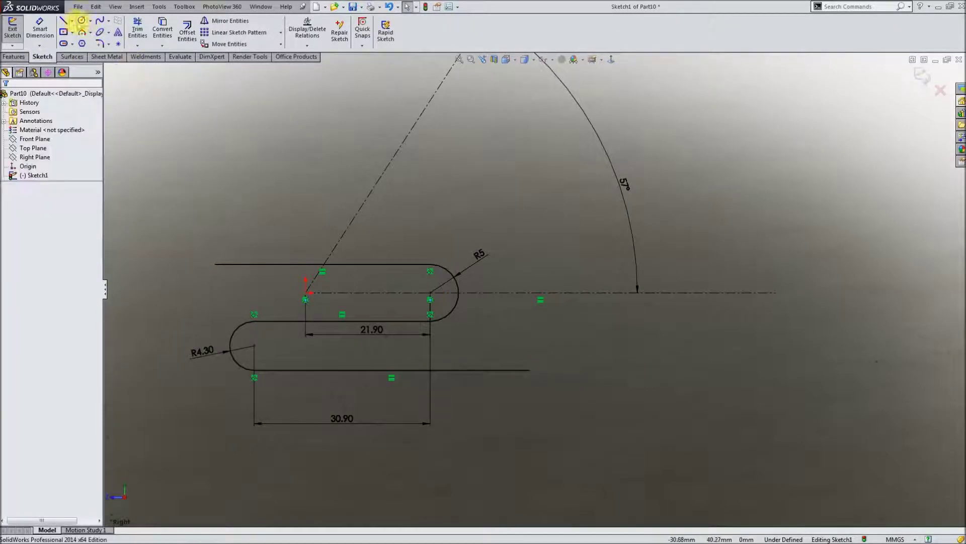
pyautogui.click(66, 21)
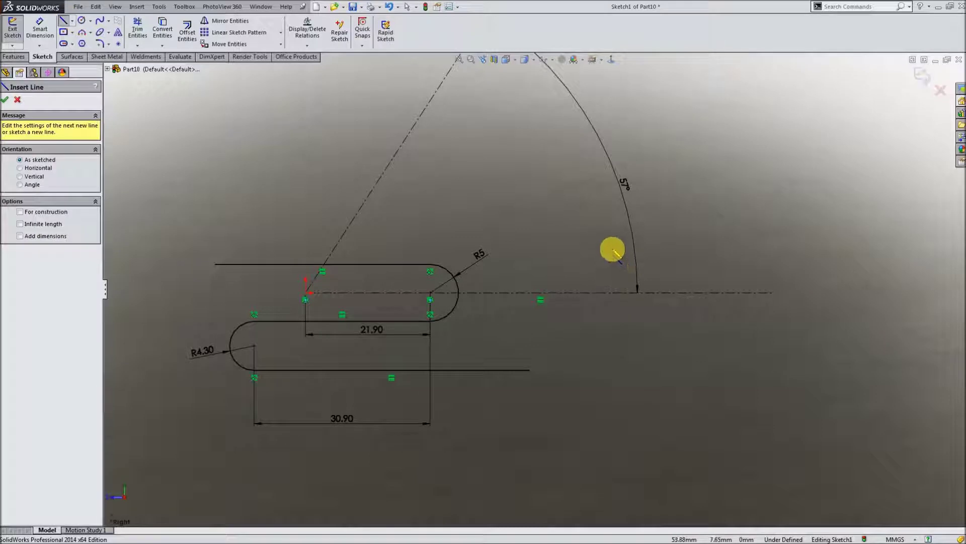
pyautogui.moveTo(613, 248); pyautogui.dragTo(613, 316)
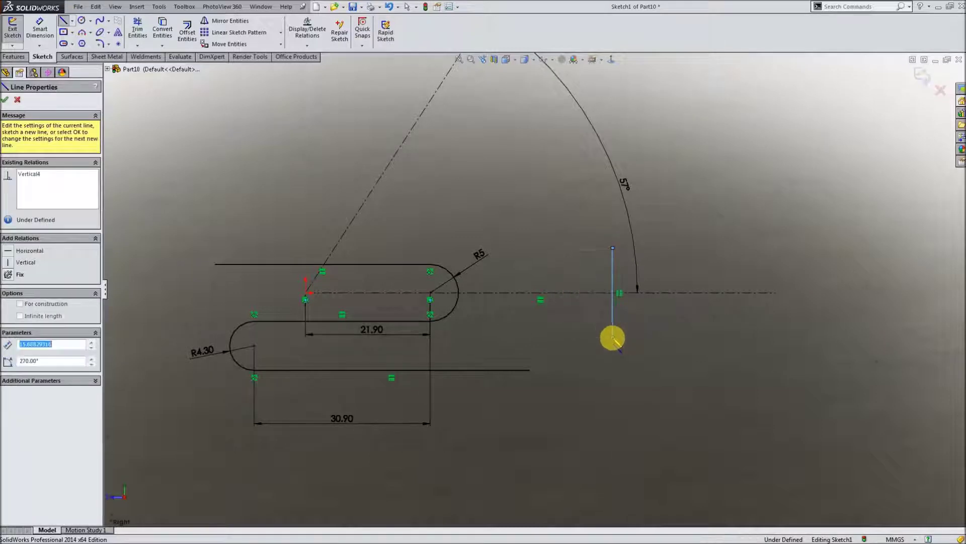
pyautogui.press('Escape')
pyautogui.rightClick(614, 328)
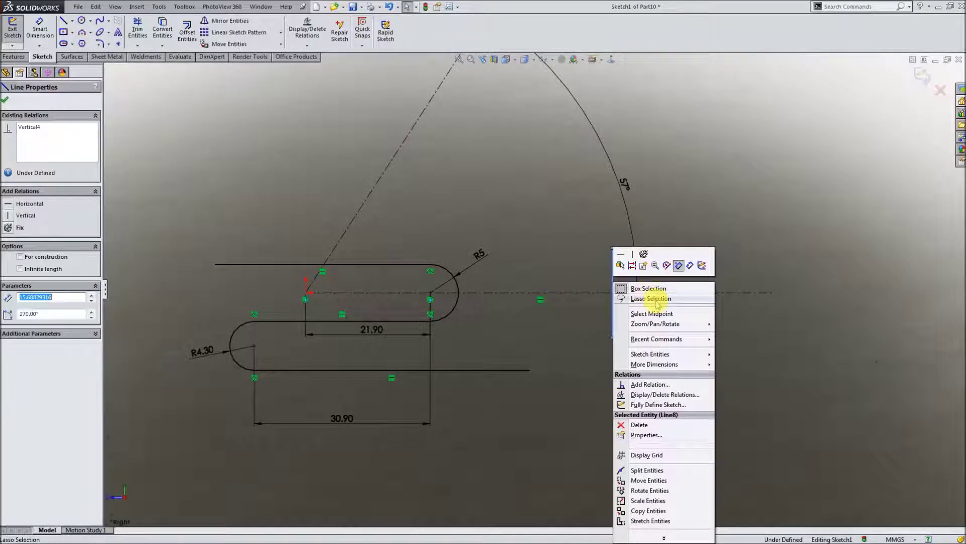
pyautogui.click(644, 312)
pyautogui.keyDown('ctrl'); pyautogui.click(635, 297); pyautogui.keyUp('ctrl')
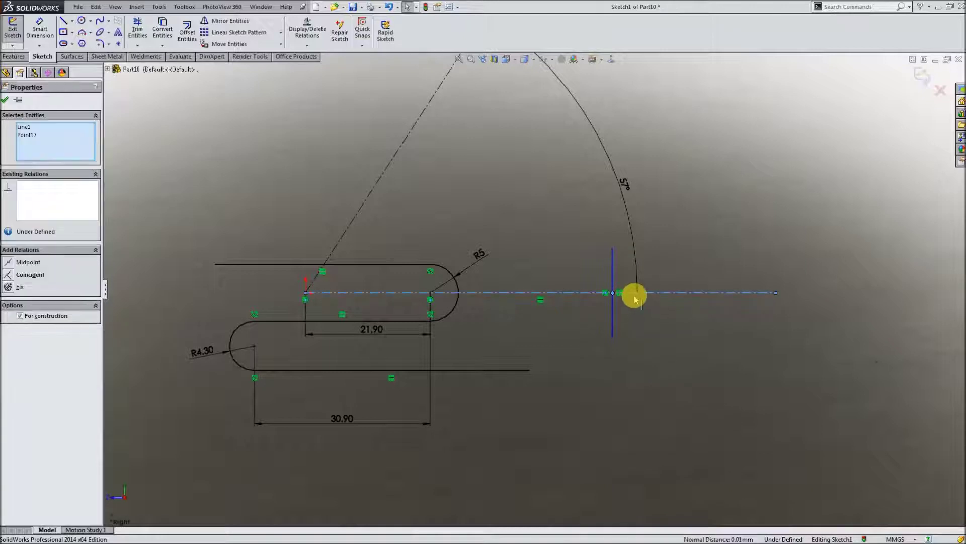
pyautogui.click(9, 275)
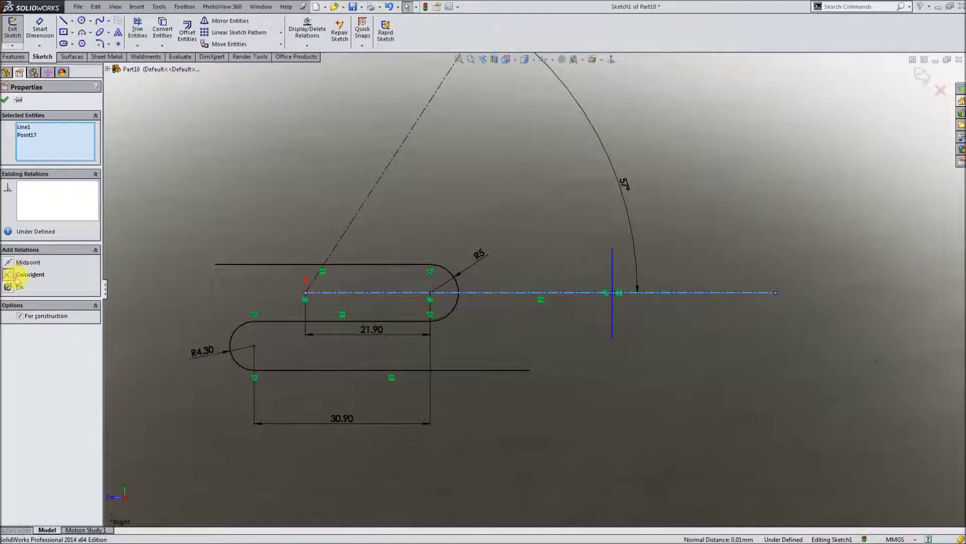
# Dimension the vertical line 14 mm long and 47 mm from the right arc centre.
pyautogui.click(7, 101)
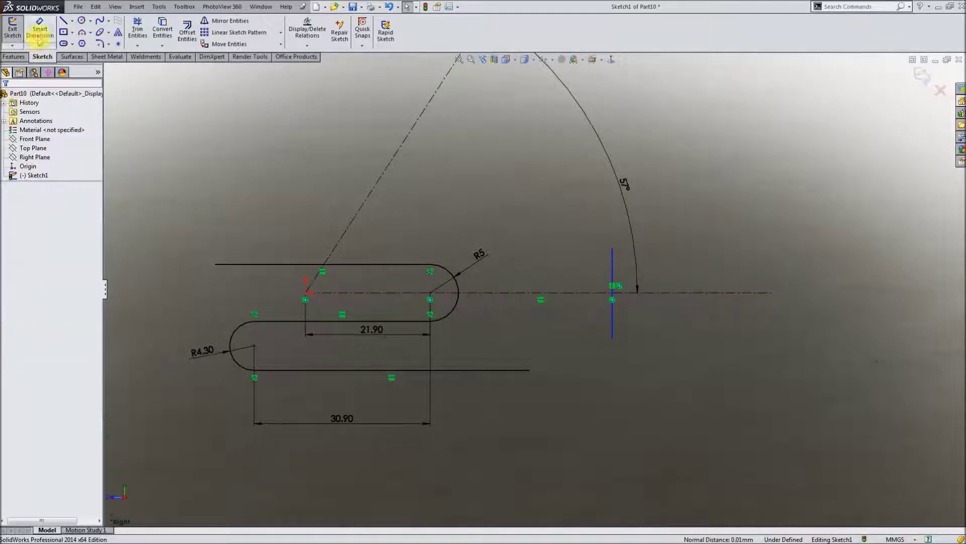
pyautogui.click(614, 318)
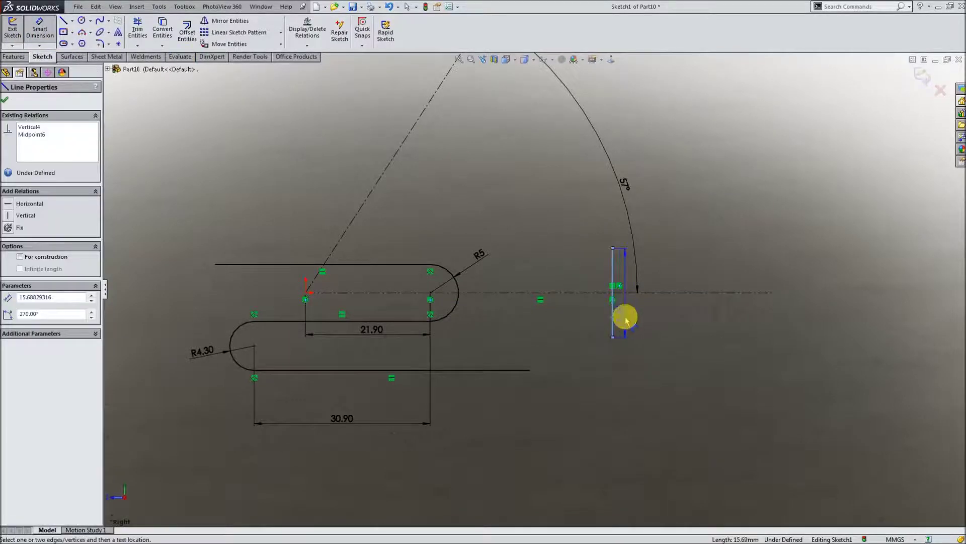
pyautogui.click(627, 318)
pyautogui.write('14')
pyautogui.press('Return')
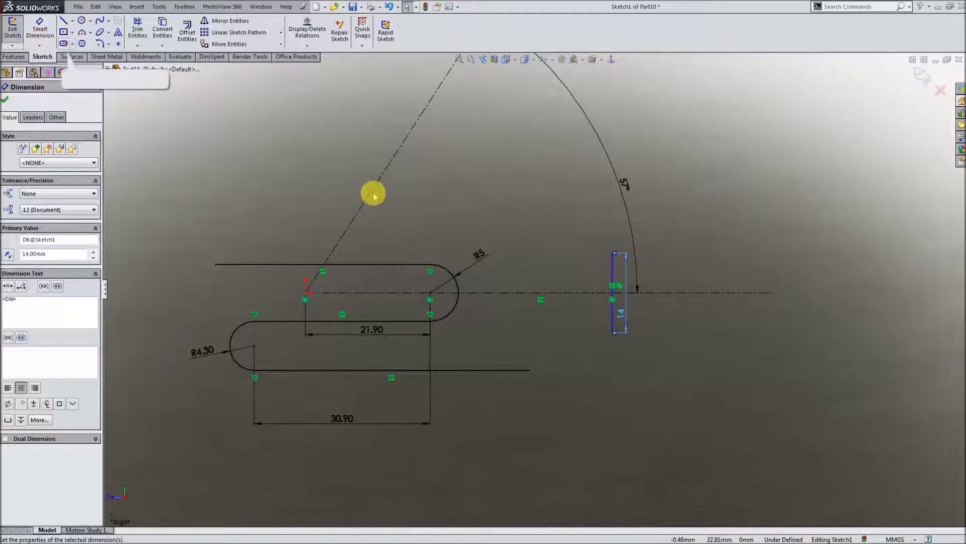
pyautogui.click(430, 293)
pyautogui.click(612, 298)
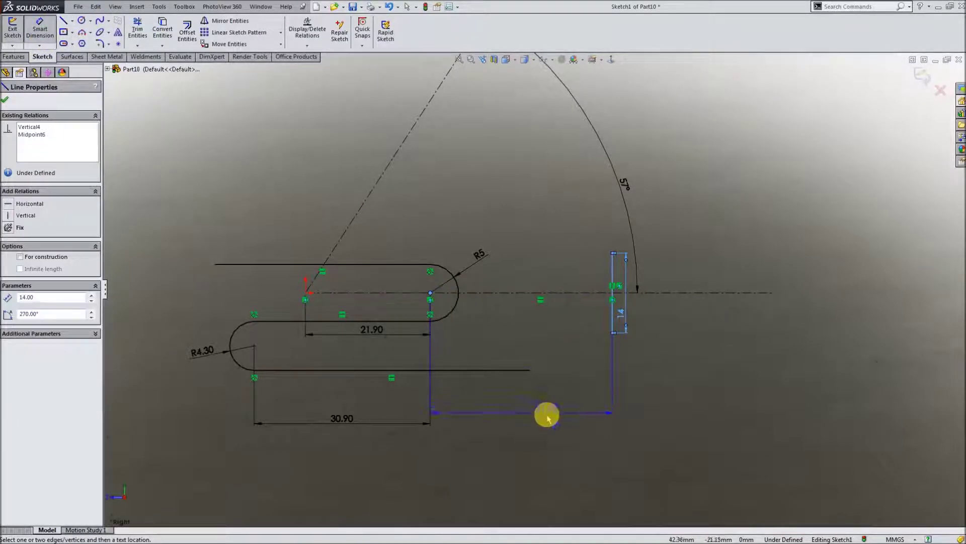
pyautogui.click(548, 416)
pyautogui.write('47')
pyautogui.press('Return')
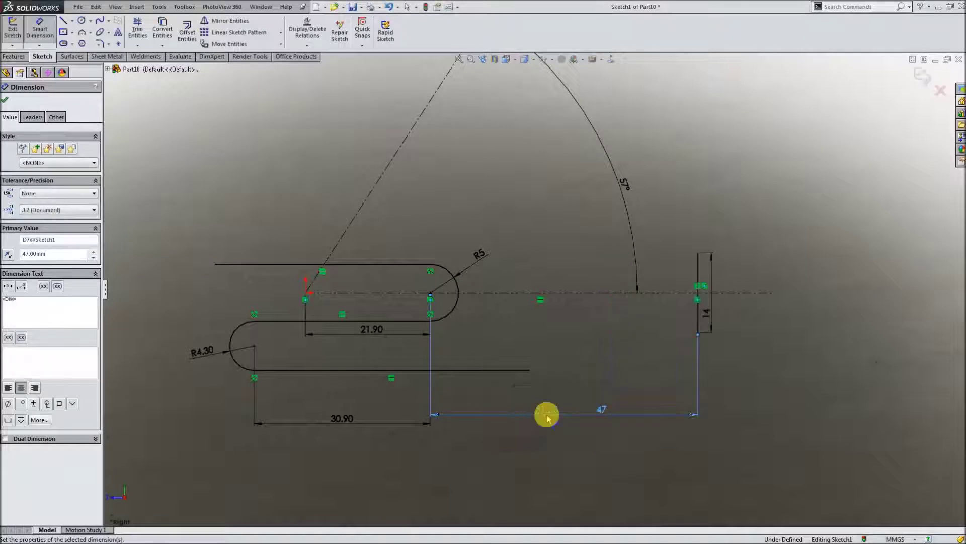
# Sketch the lower step lines and extend the slot's bottom line to meet them.
pyautogui.click(65, 21)
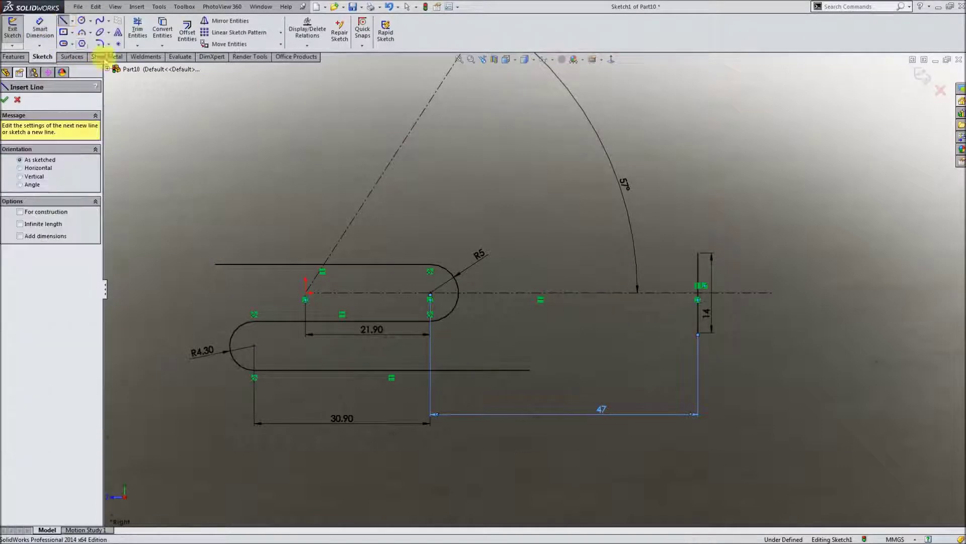
pyautogui.click(697, 333)
pyautogui.click(612, 333)
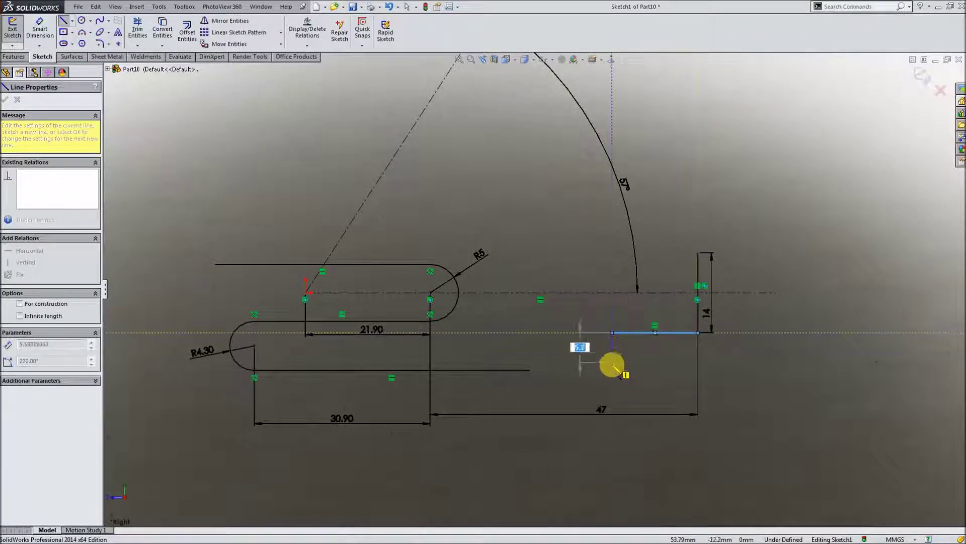
pyautogui.click(612, 371)
pyautogui.press('Escape')
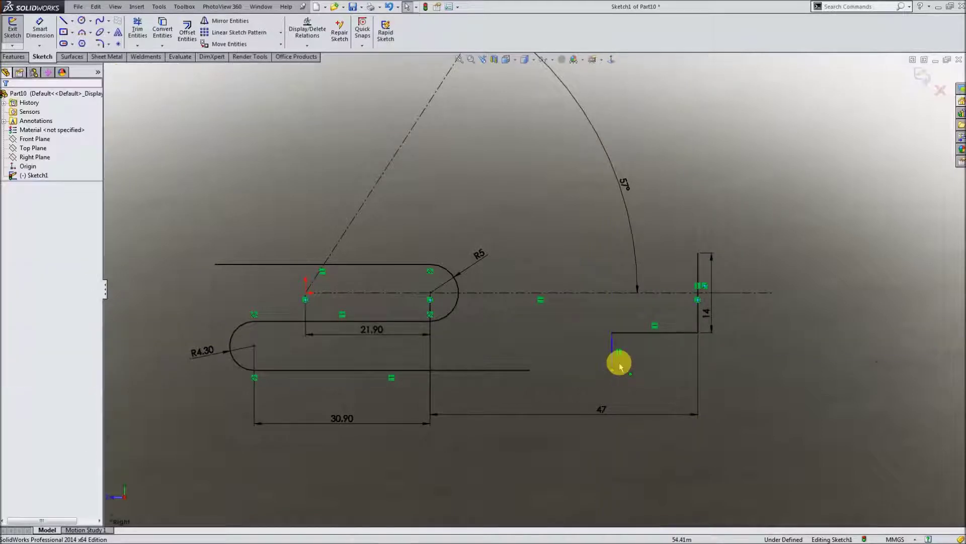
pyautogui.moveTo(533, 373); pyautogui.dragTo(608, 371)
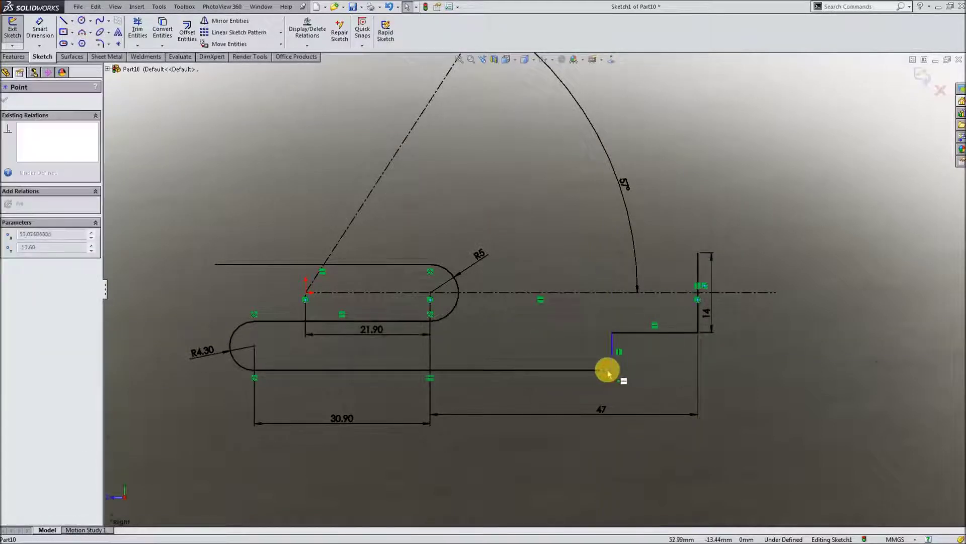
# Dimension the lower ledge to 16 mm.
pyautogui.click(40, 29)
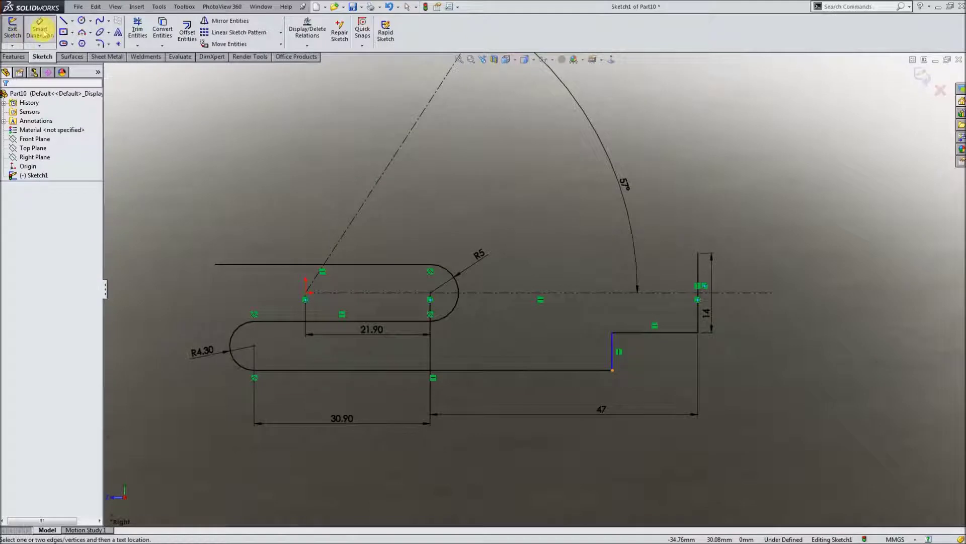
pyautogui.click(662, 332)
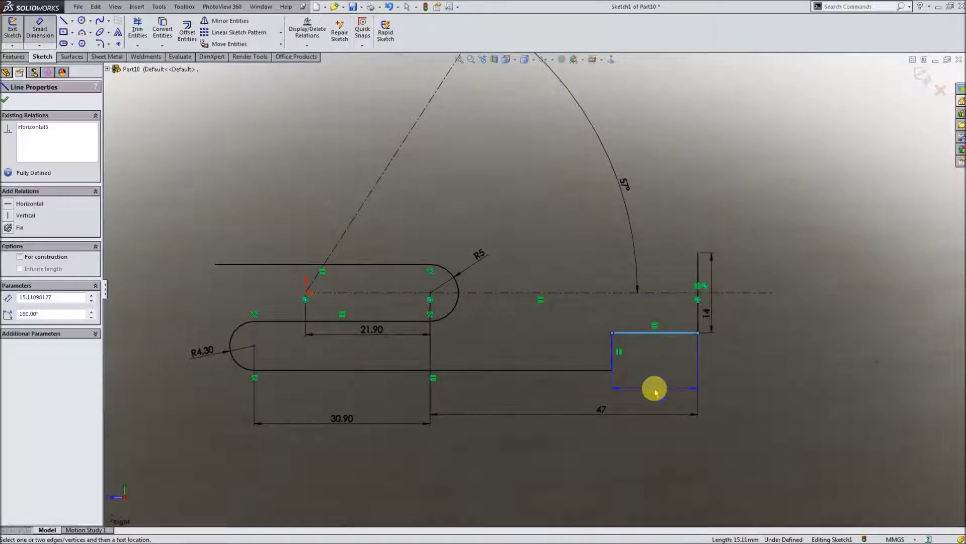
pyautogui.click(654, 391)
pyautogui.write('16')
pyautogui.press('Return')
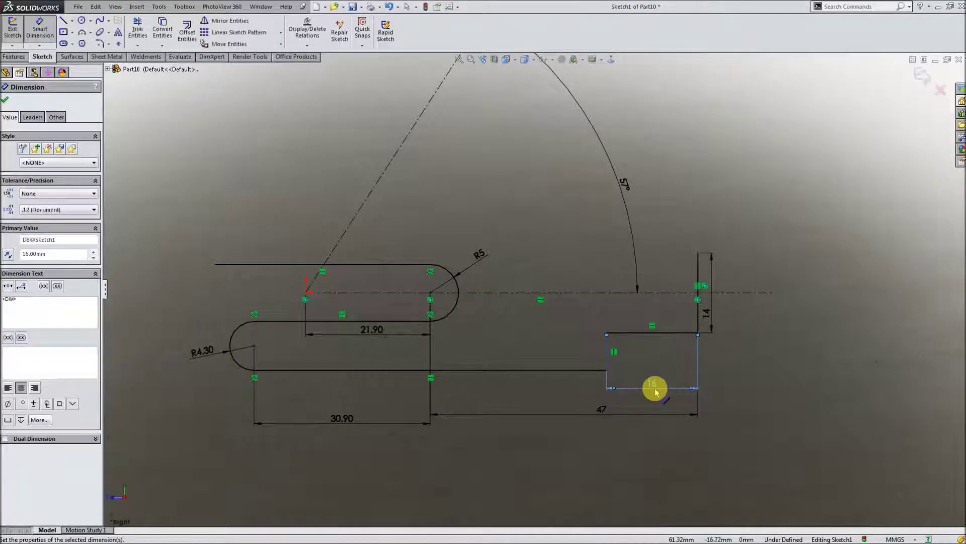
pyautogui.click(64, 23)
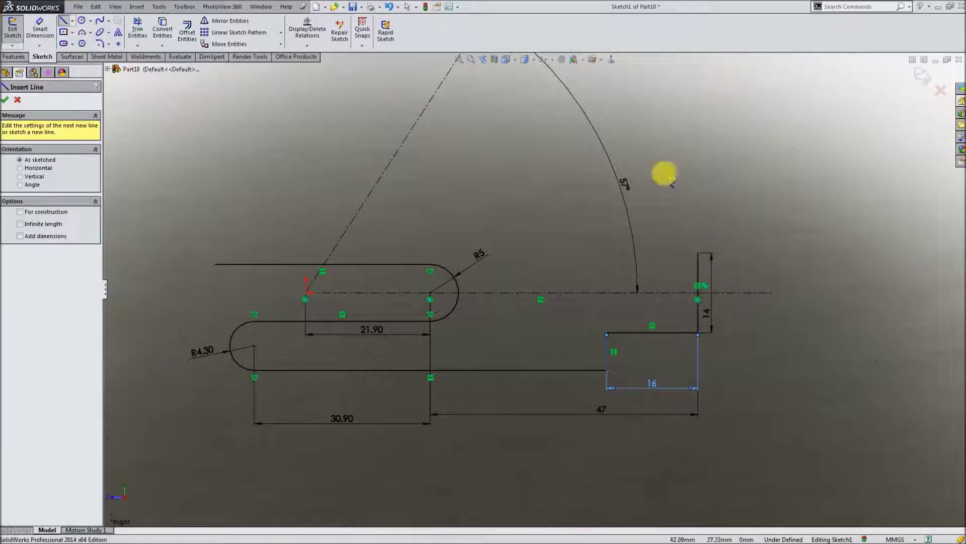
# Draw the top edge from the step and an angled line parallel to the 57° centreline.
pyautogui.click(697, 253)
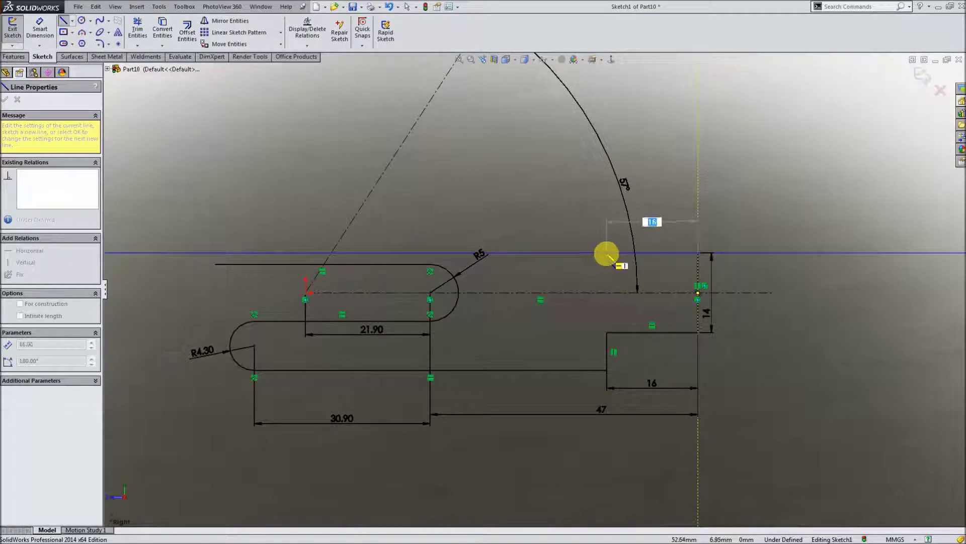
pyautogui.click(606, 253)
pyautogui.click(606, 216)
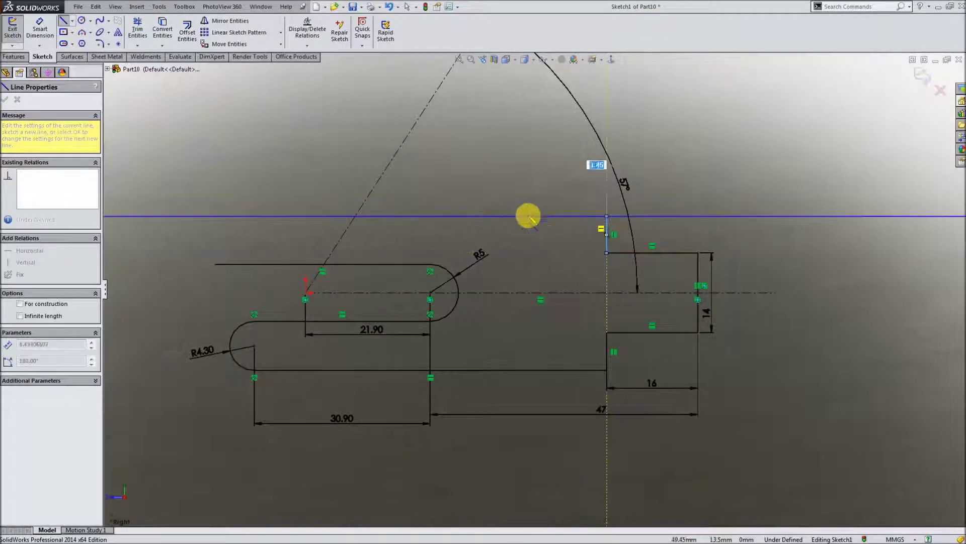
pyautogui.click(434, 217)
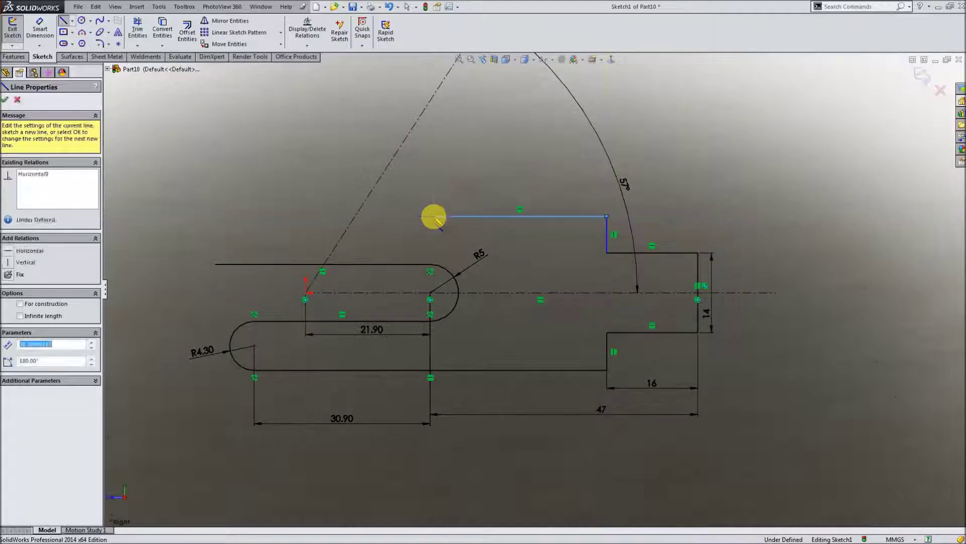
pyautogui.click(491, 114)
pyautogui.press('Escape')
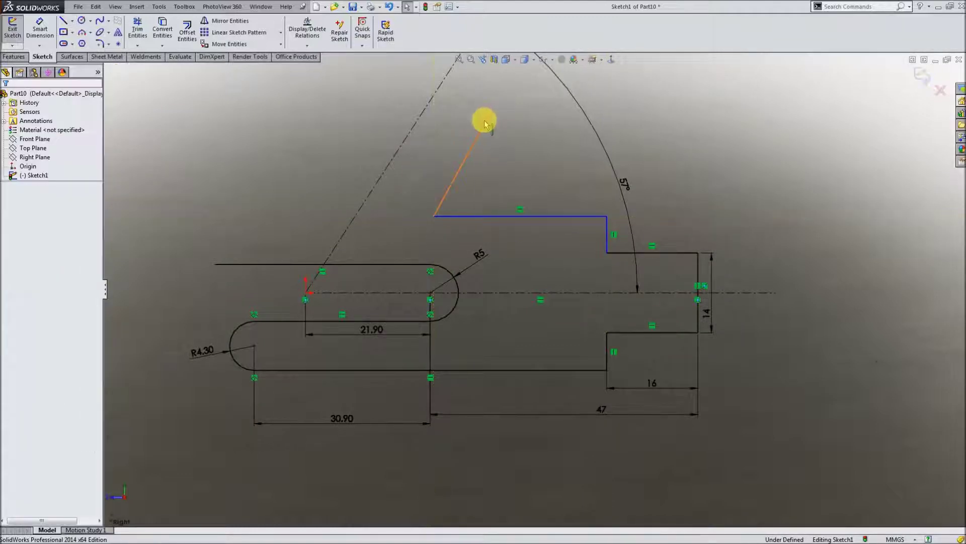
pyautogui.click(486, 123)
pyautogui.keyDown('ctrl'); pyautogui.click(414, 125); pyautogui.keyUp('ctrl')
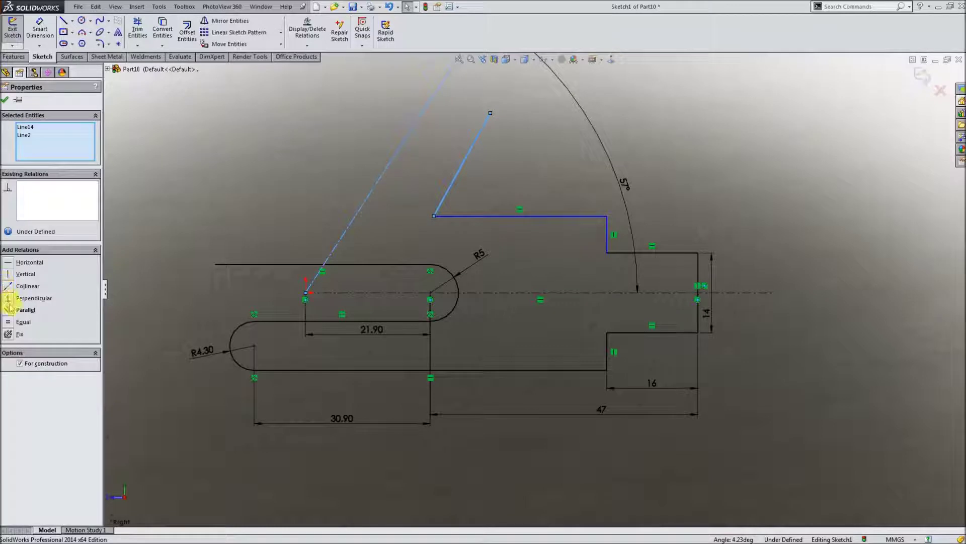
pyautogui.click(7, 100)
pyautogui.scroll(2, 345, 276)
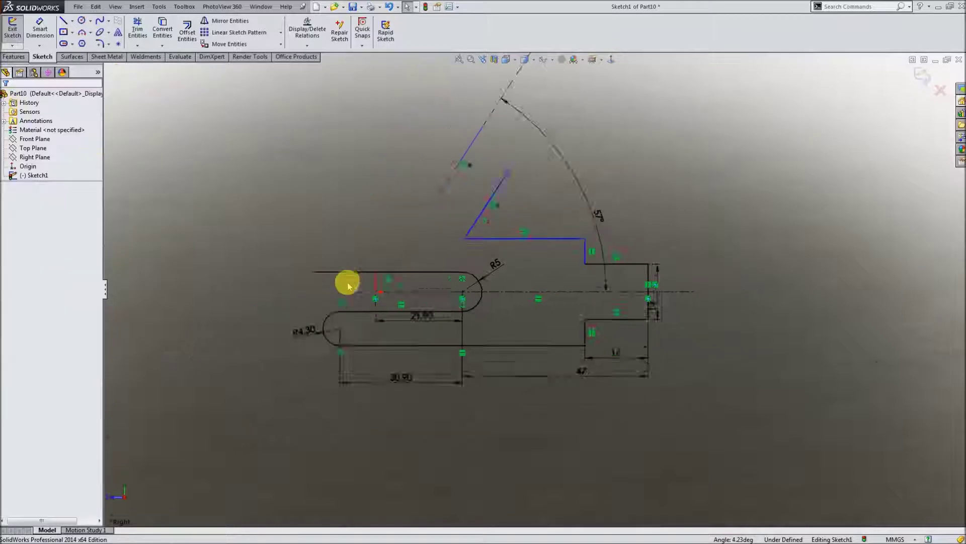
# Add a short line from the angled centreline to the arc.
pyautogui.click(63, 20)
pyautogui.scroll(-2, 480, 73)
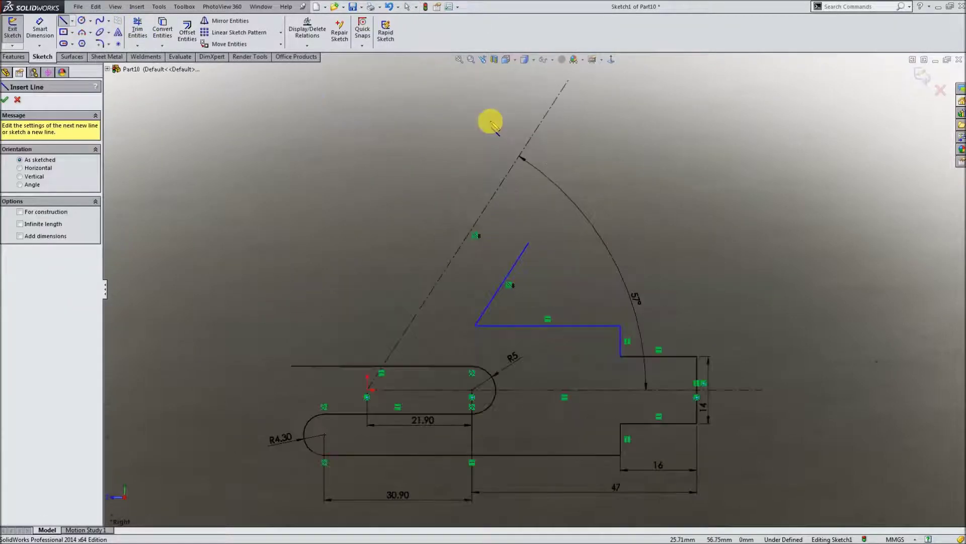
pyautogui.click(507, 182)
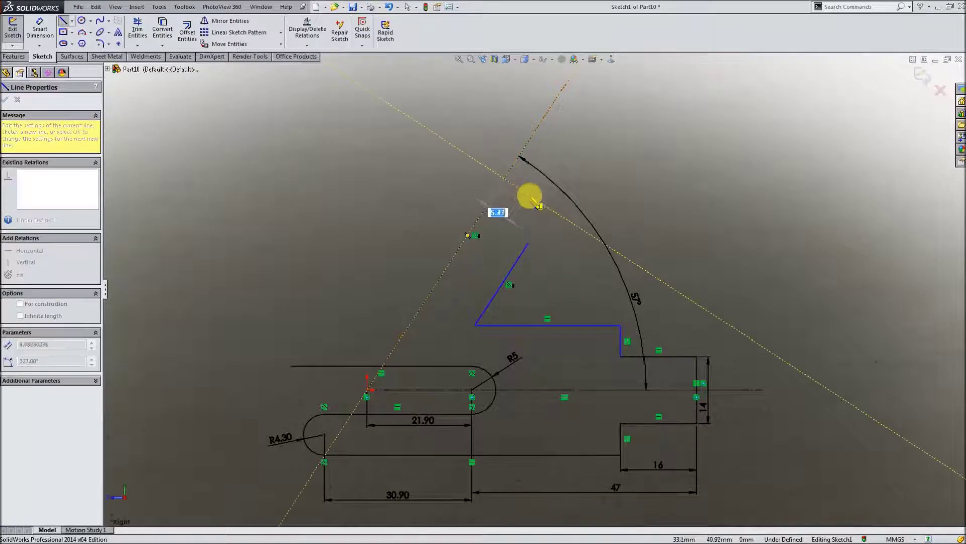
pyautogui.click(535, 205)
pyautogui.press('Escape')
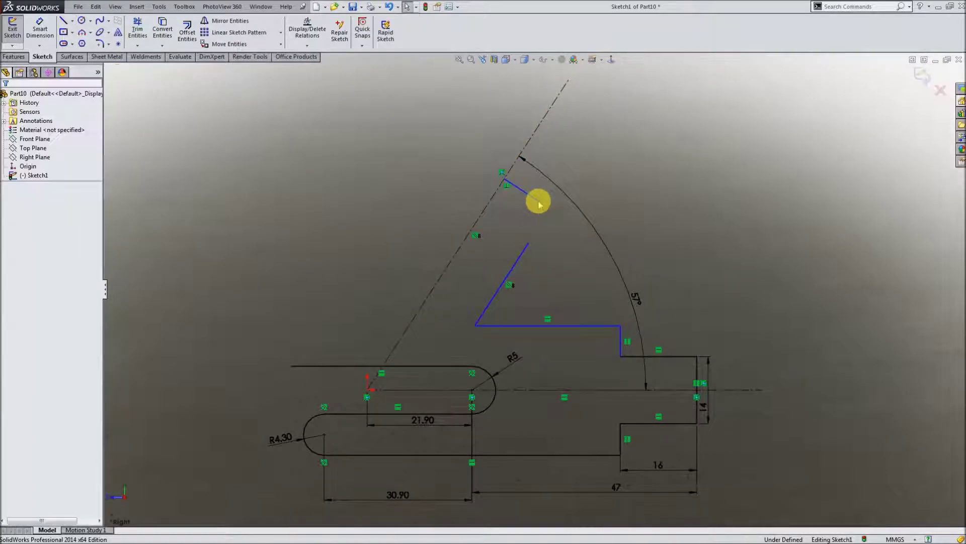
pyautogui.scroll(-1, 548, 196)
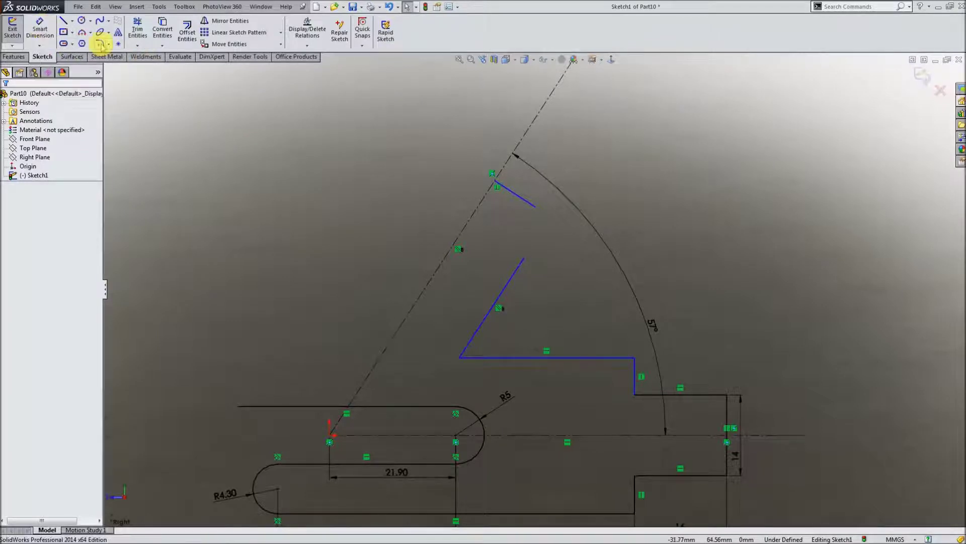
pyautogui.click(62, 21)
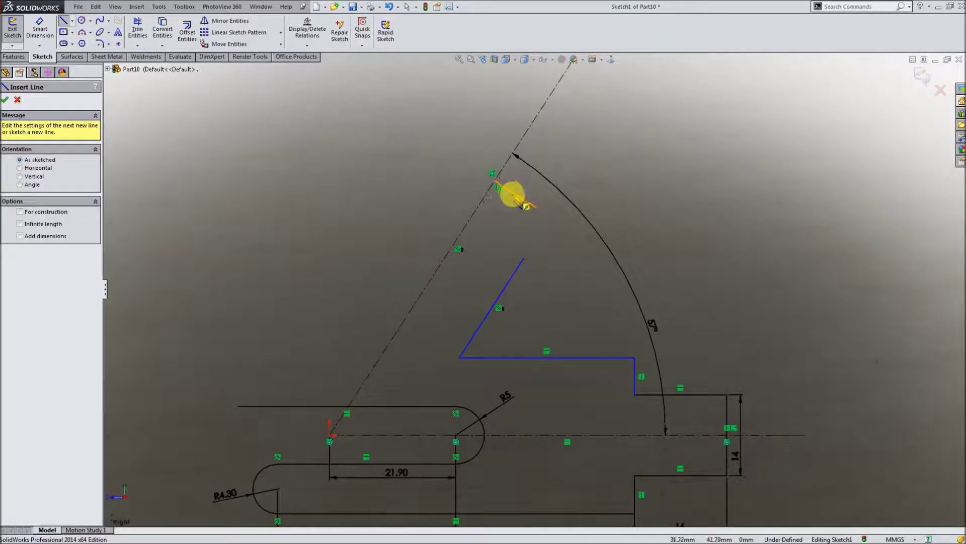
# Centre the short end line on the angled centreline with a Midpoint relation.
pyautogui.press('Escape')
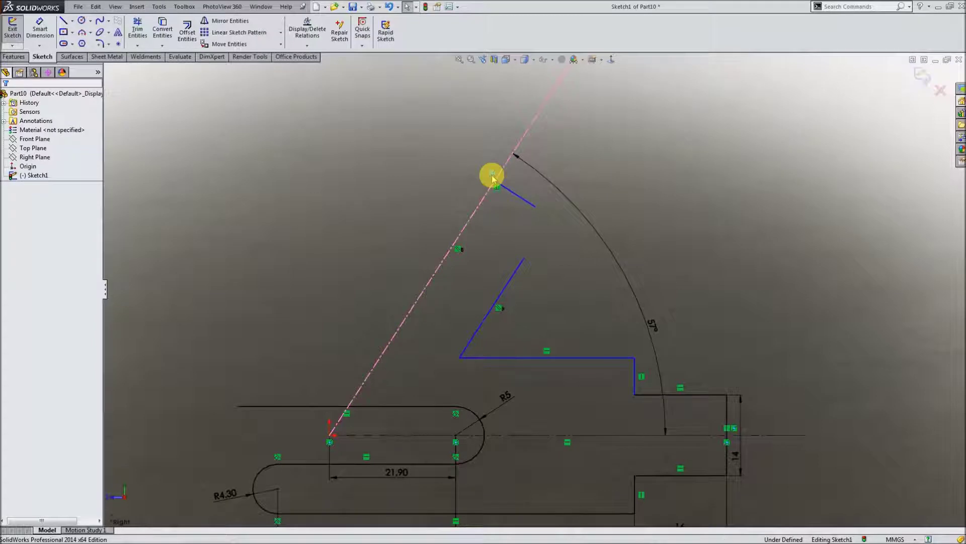
pyautogui.click(506, 191)
pyautogui.rightClick(506, 192)
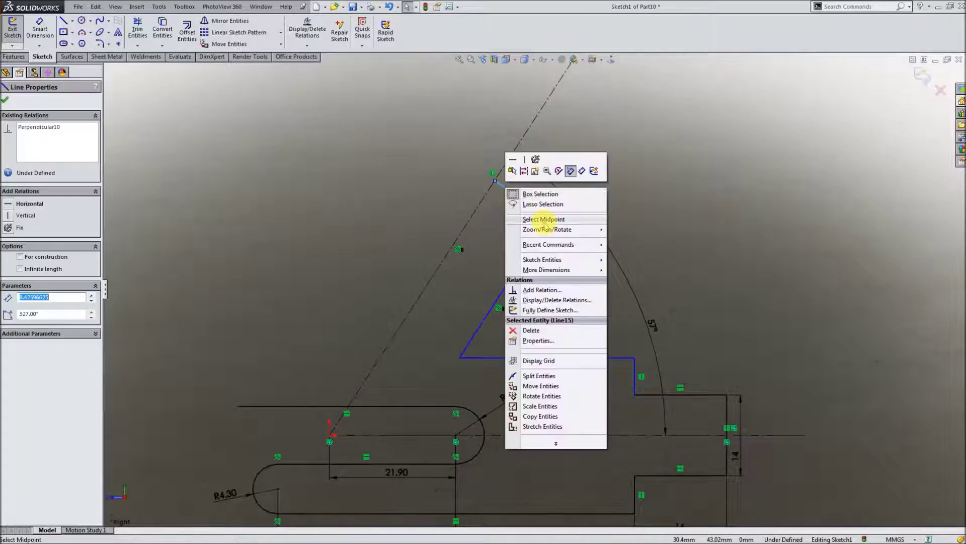
pyautogui.click(534, 218)
pyautogui.keyDown('ctrl'); pyautogui.click(485, 203); pyautogui.keyUp('ctrl')
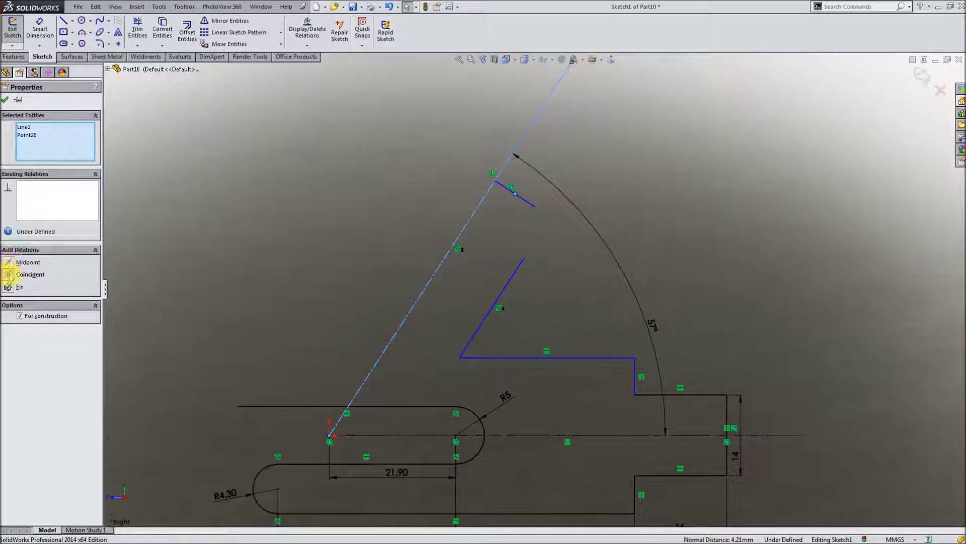
pyautogui.click(5, 100)
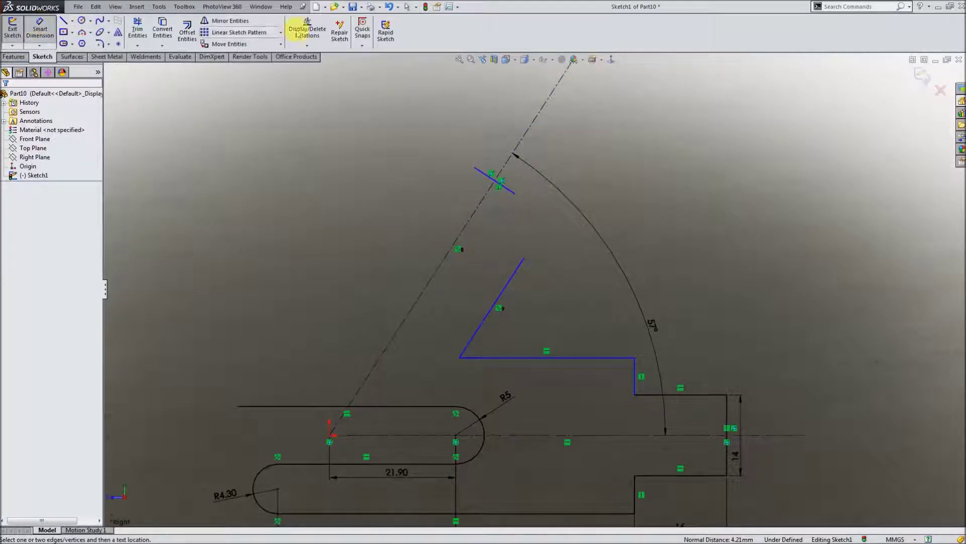
pyautogui.scroll(-2, 443, 91)
# Make the short end line 10 mm long.
pyautogui.click(524, 214)
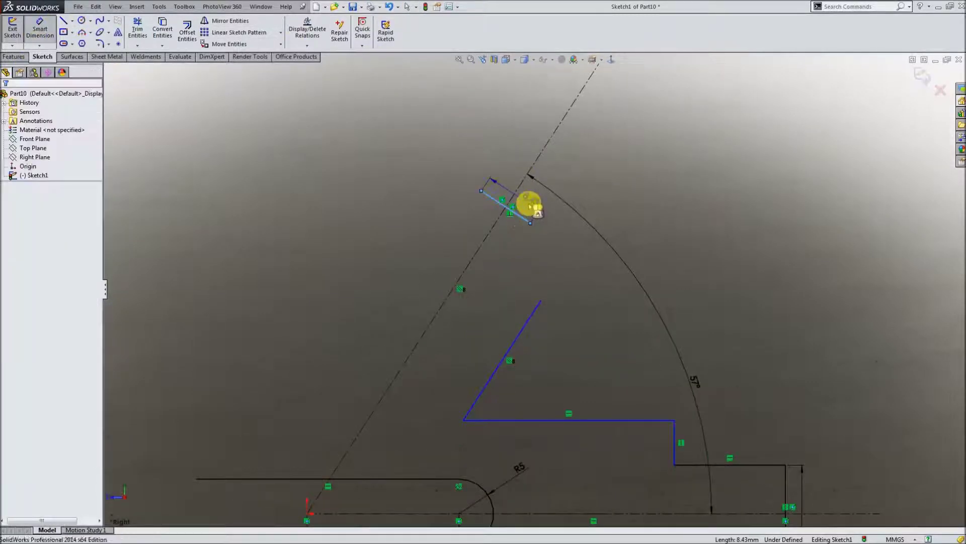
pyautogui.click(529, 205)
pyautogui.write('10')
pyautogui.press('Return')
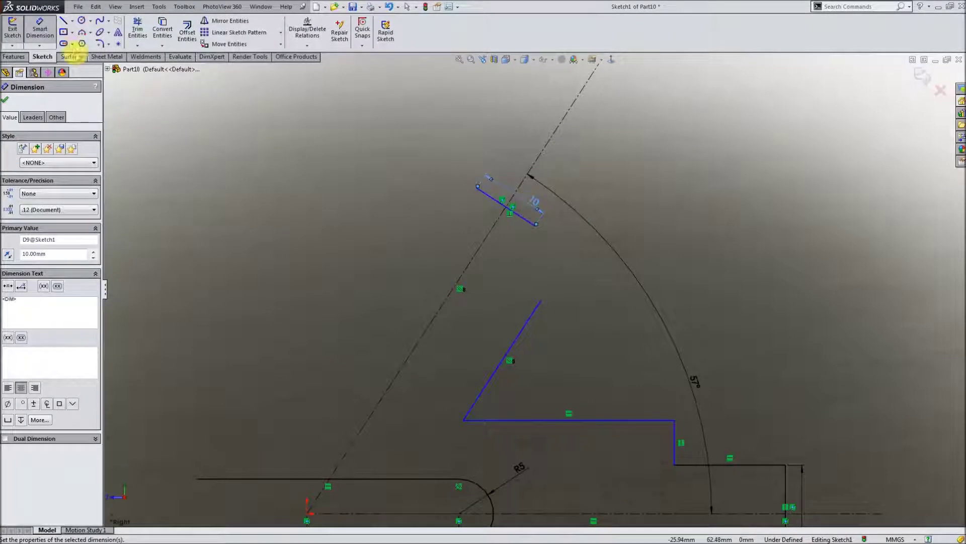
# Dimension the end line 64 mm from the origin.
pyautogui.click(40, 32)
pyautogui.click(524, 216)
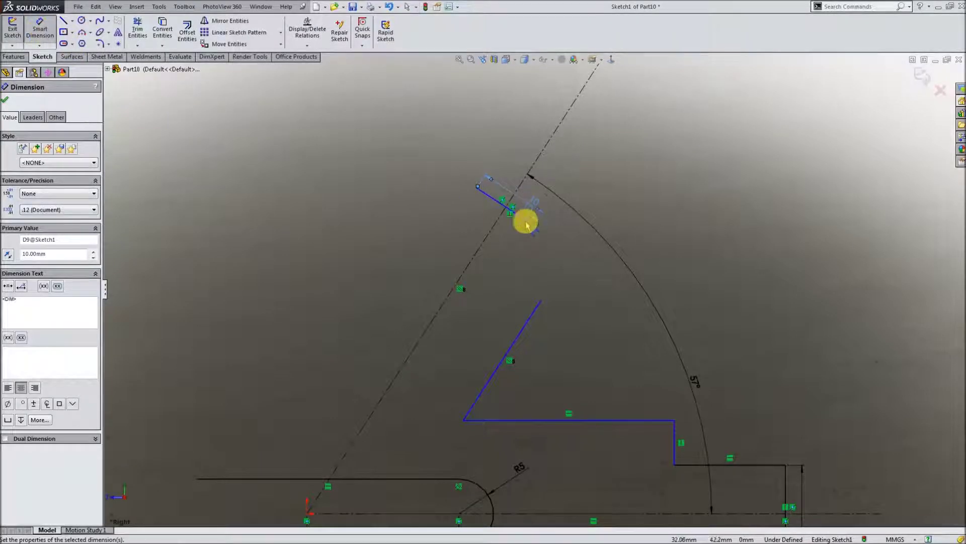
pyautogui.scroll(3, 496, 247)
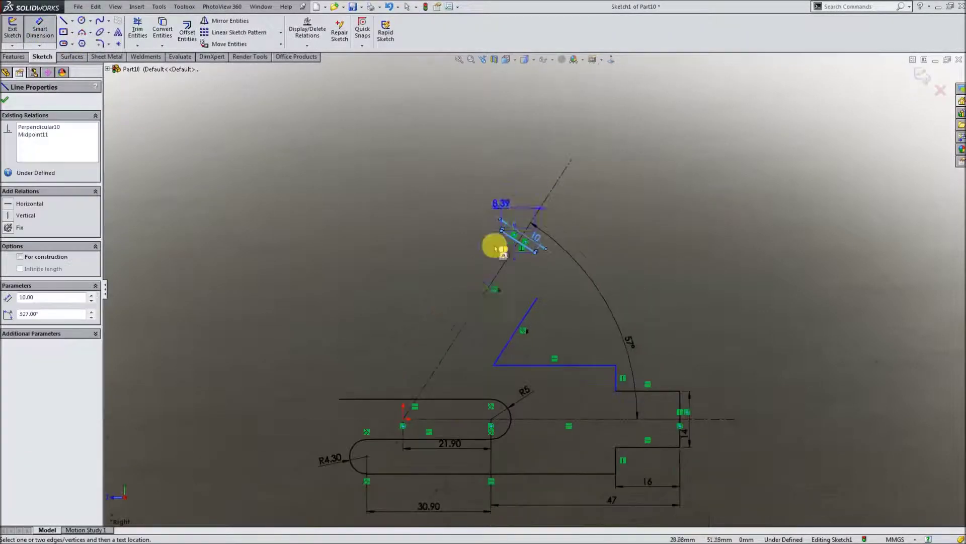
pyautogui.click(403, 418)
pyautogui.click(347, 293)
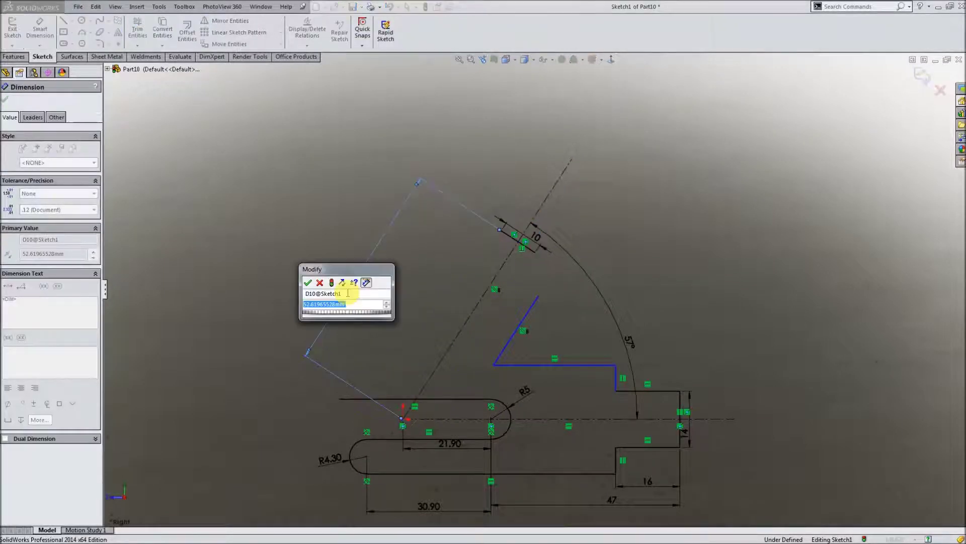
pyautogui.write('64')
pyautogui.press('Return')
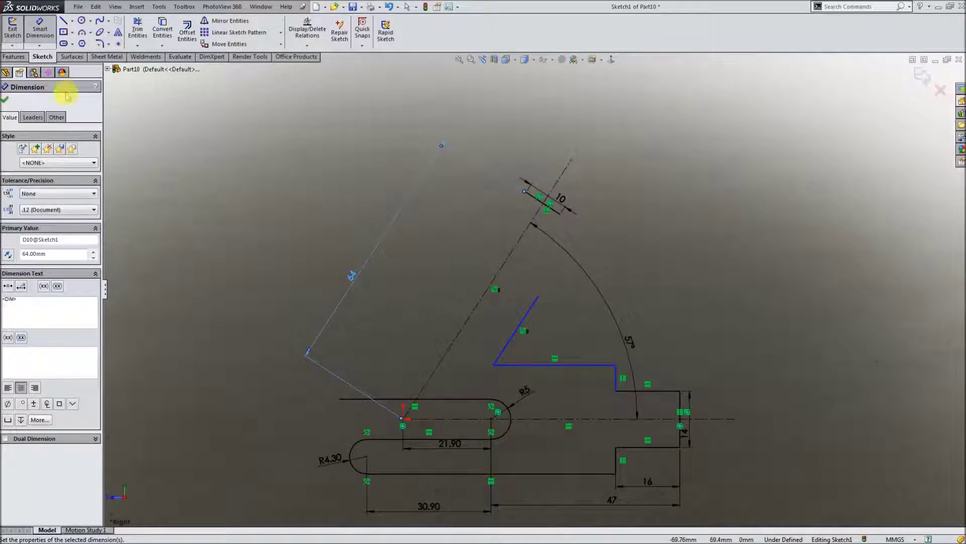
pyautogui.click(6, 100)
pyautogui.click(63, 20)
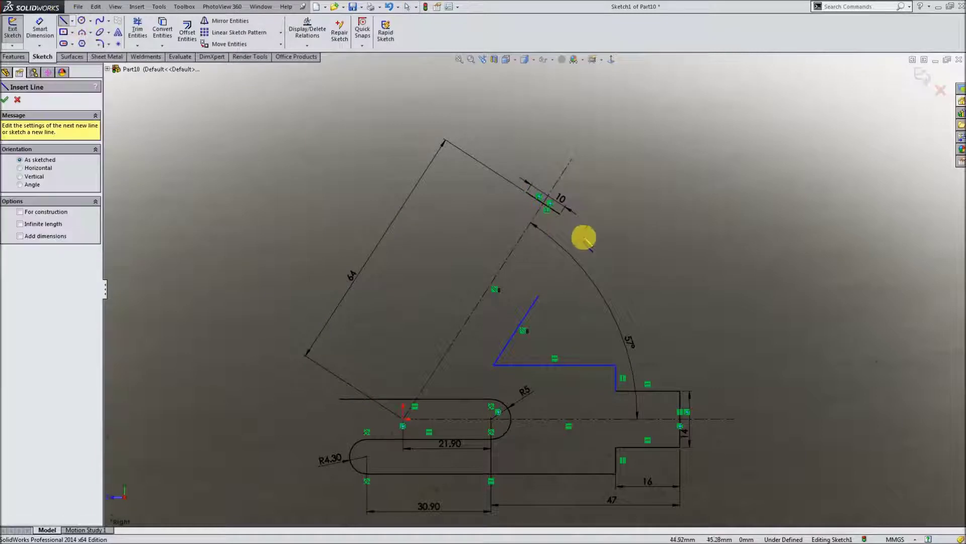
# Sketch two new line segments from the short line's end point.
pyautogui.click(544, 203)
pyautogui.click(533, 257)
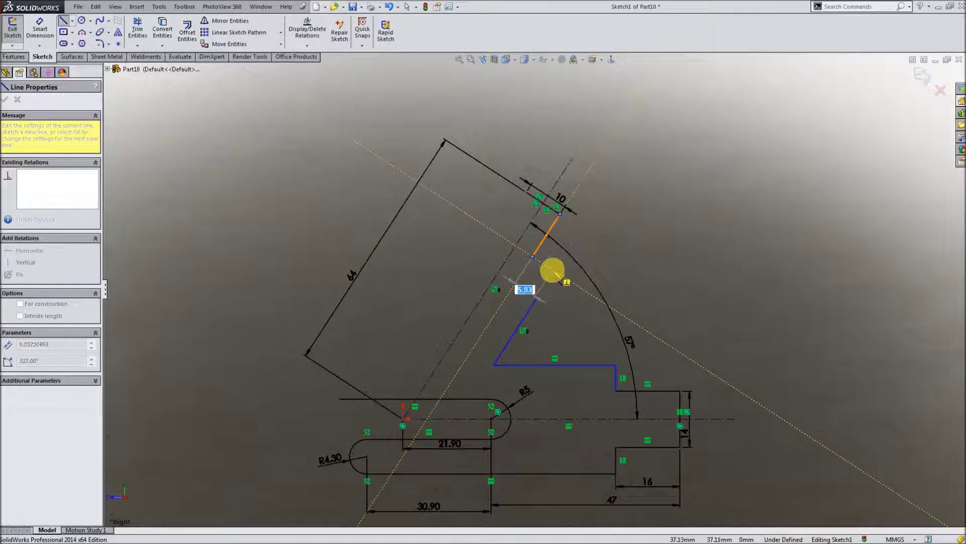
pyautogui.click(554, 272)
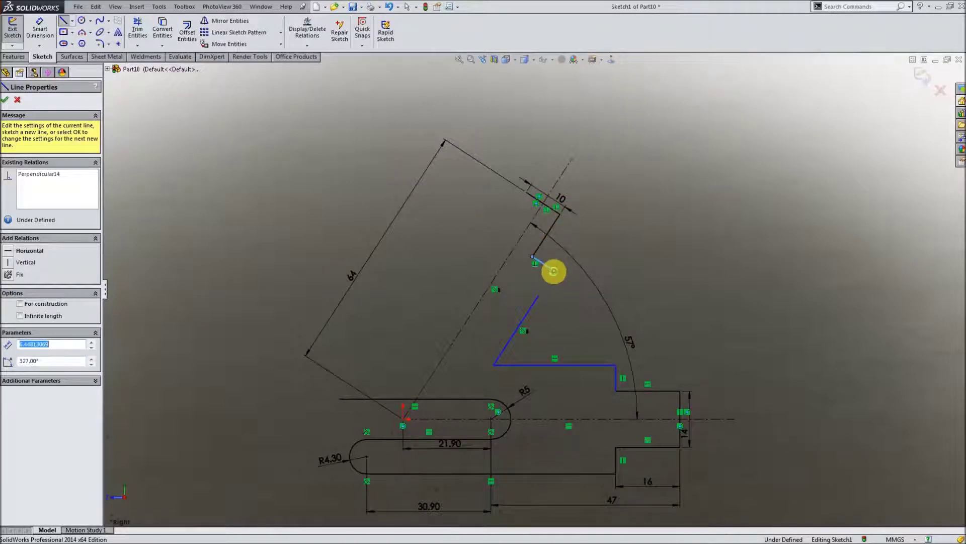
pyautogui.press('Escape')
pyautogui.click(137, 45)
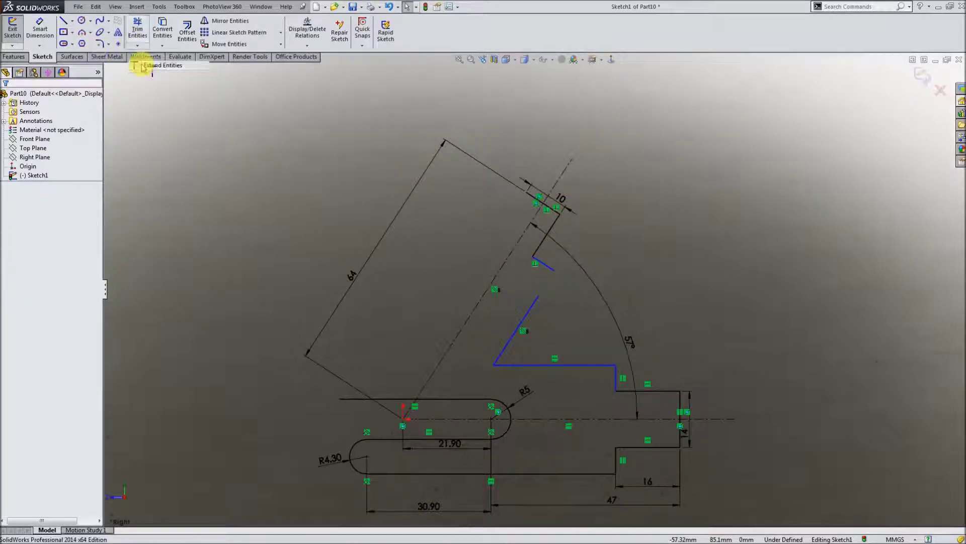
pyautogui.moveTo(473, 398); pyautogui.dragTo(529, 309)
pyautogui.hotkey('ctrl', 'z')
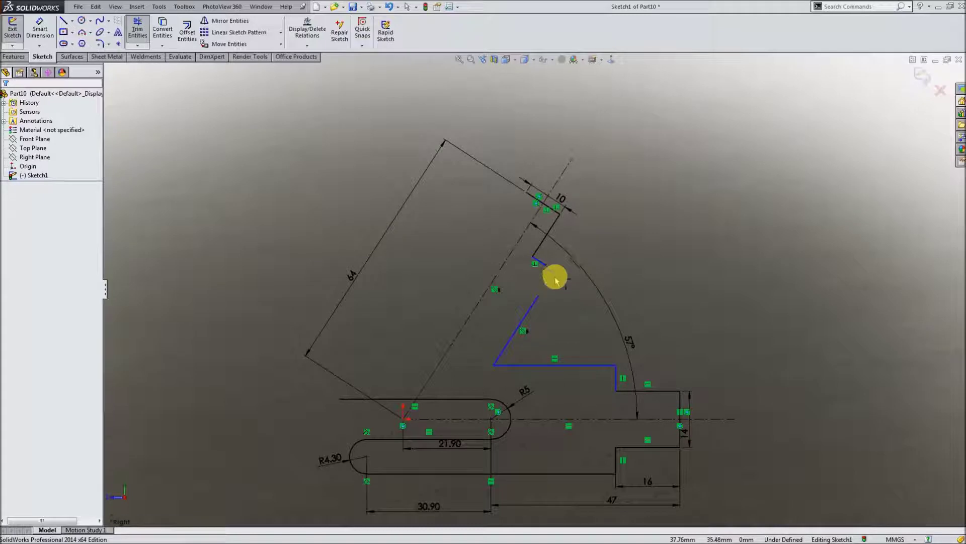
pyautogui.press('Escape')
# Join the slanted line's top end to the short line's end point.
pyautogui.scroll(-3, 557, 281)
pyautogui.moveTo(514, 318); pyautogui.dragTo(519, 307)
pyautogui.click(546, 263)
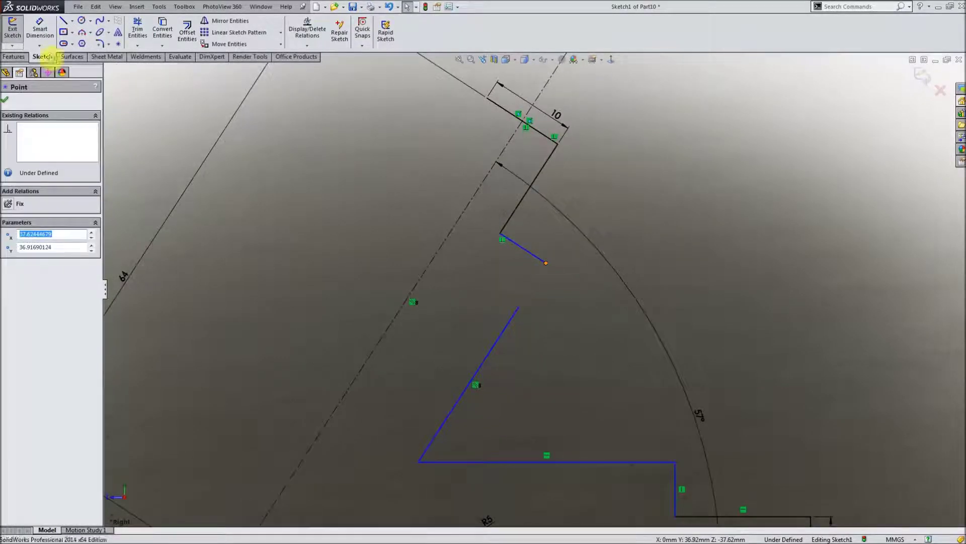
pyautogui.click(6, 103)
pyautogui.click(491, 305)
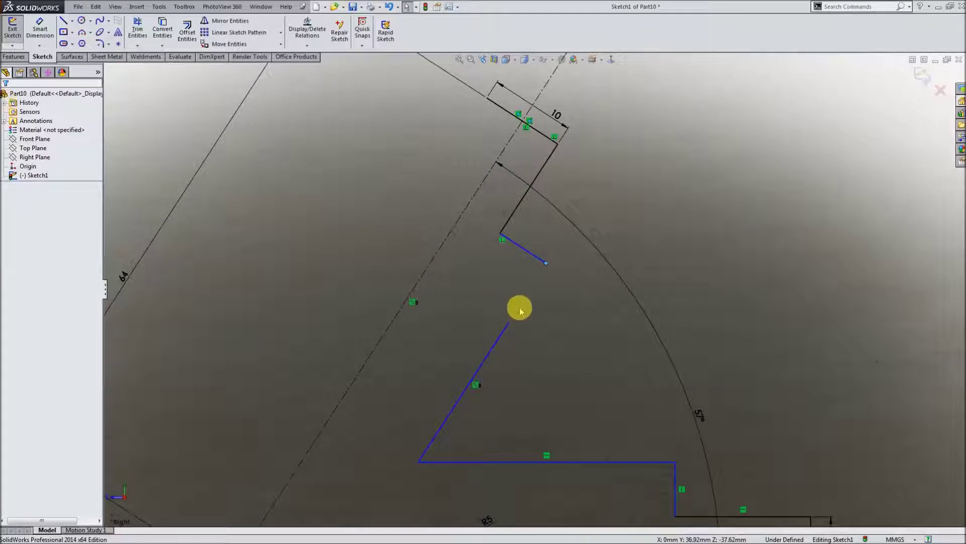
pyautogui.moveTo(520, 312); pyautogui.dragTo(545, 263)
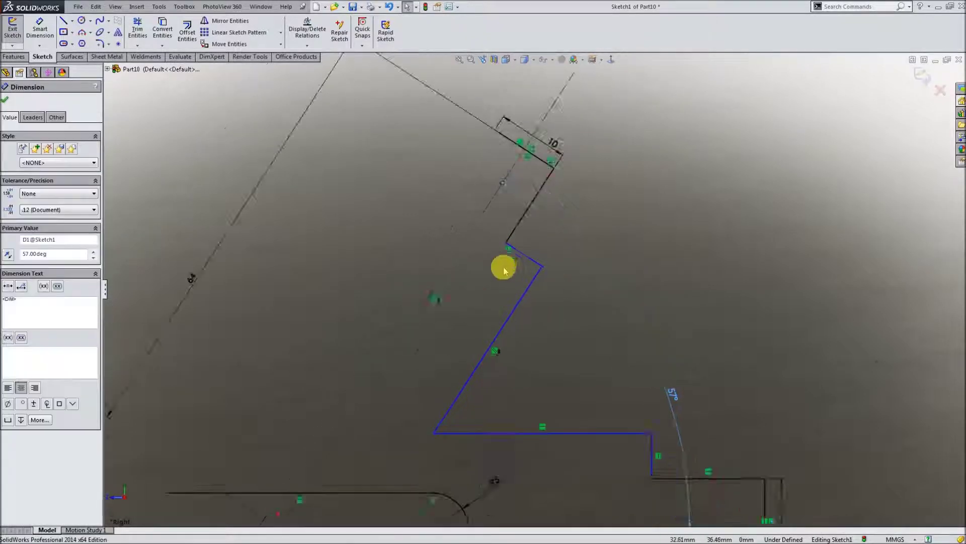
pyautogui.scroll(2, 504, 270)
# Dimension the short connecting line to 14.50 mm.
pyautogui.click(40, 27)
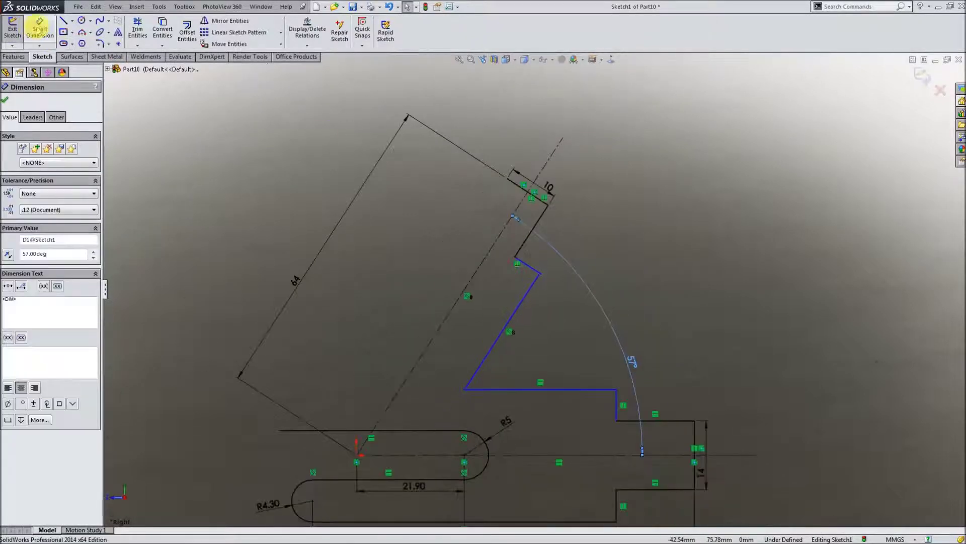
pyautogui.click(542, 222)
pyautogui.click(544, 244)
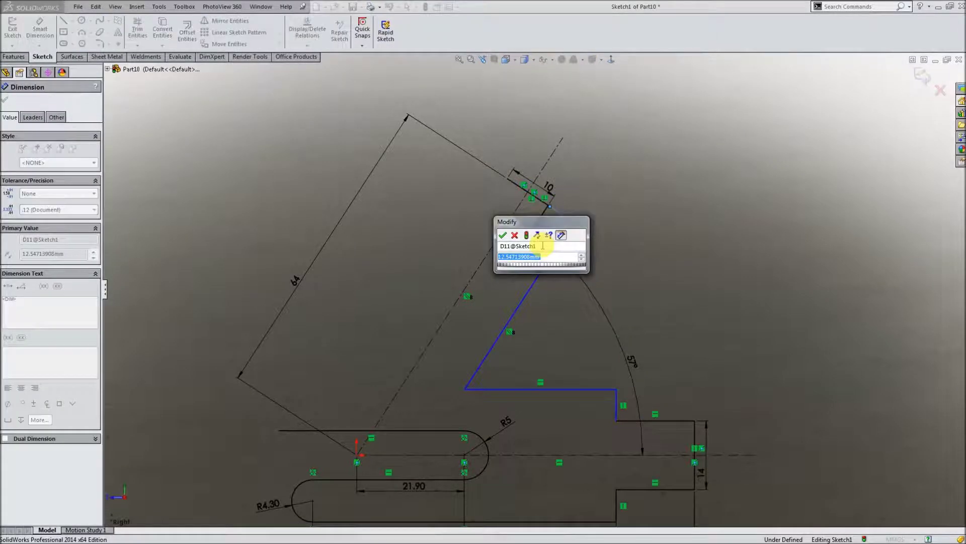
pyautogui.write('14.5')
pyautogui.press('Return')
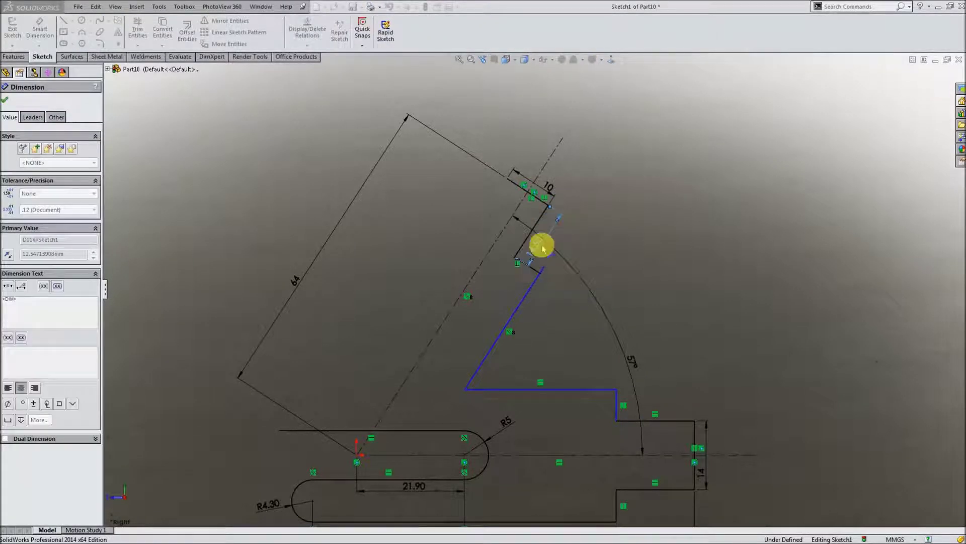
pyautogui.scroll(-2, 544, 280)
pyautogui.scroll(-3, 534, 280)
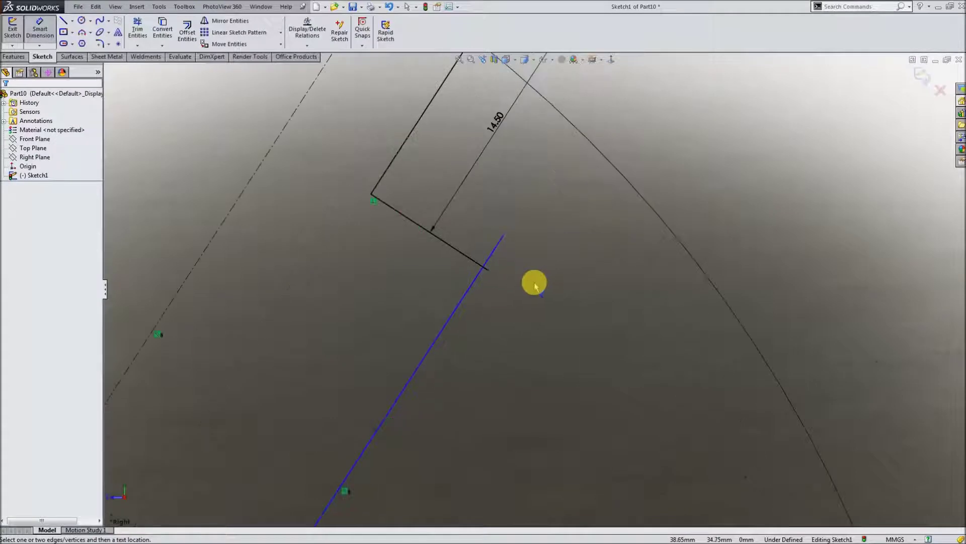
pyautogui.press('Escape')
# Trim off the leftover stub past the corner.
pyautogui.click(132, 24)
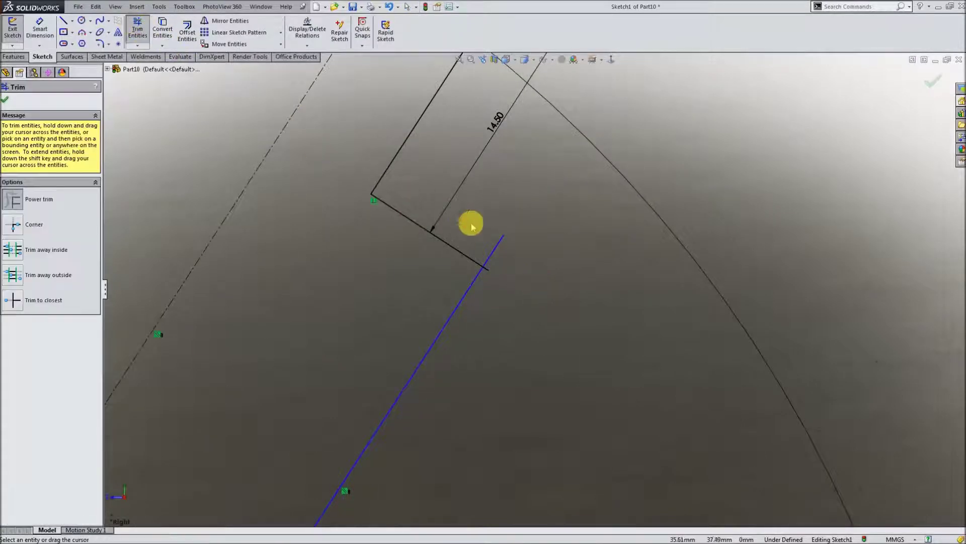
pyautogui.scroll(-2, 493, 264)
pyautogui.click(482, 282)
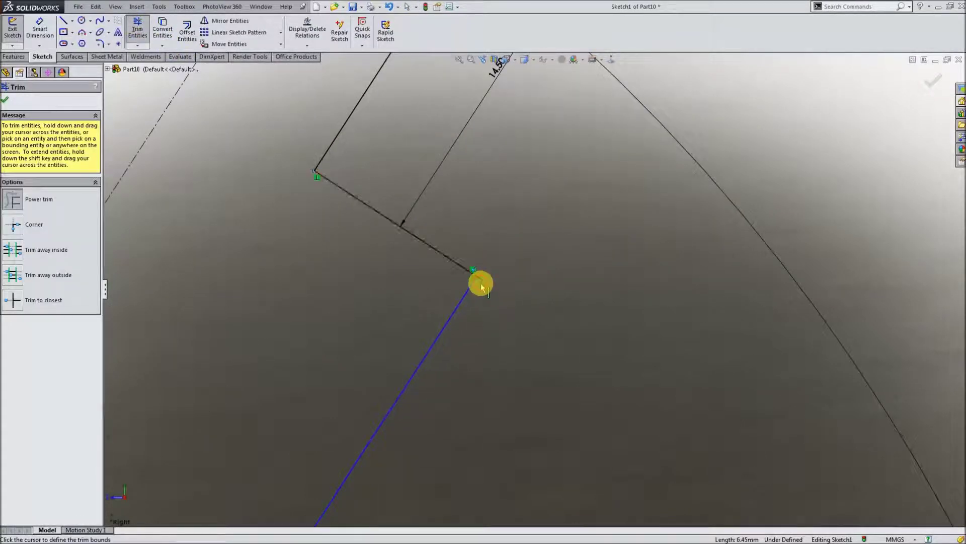
pyautogui.moveTo(488, 215); pyautogui.dragTo(479, 291)
pyautogui.click(8, 99)
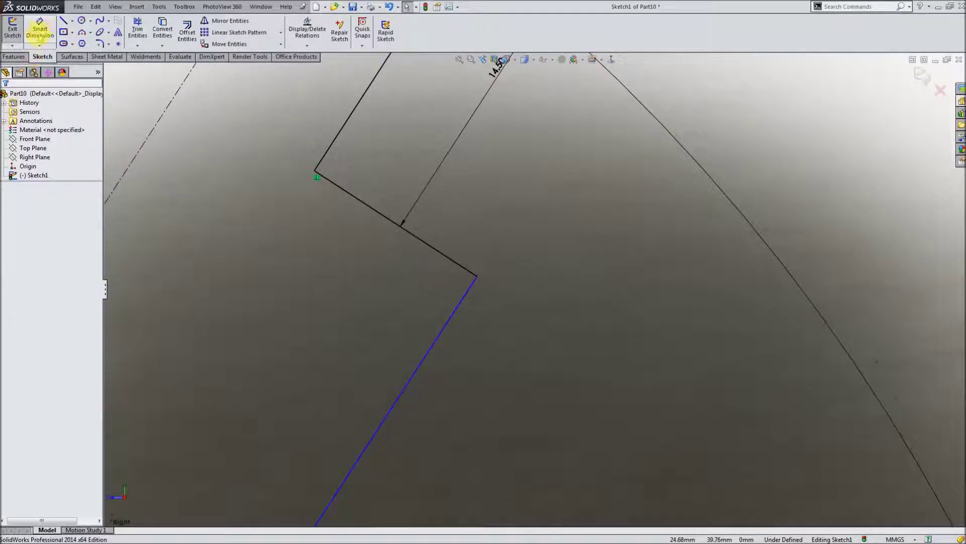
# Dimension the long slanted line 9.50 mm from the angled centreline.
pyautogui.click(39, 29)
pyautogui.scroll(3, 399, 205)
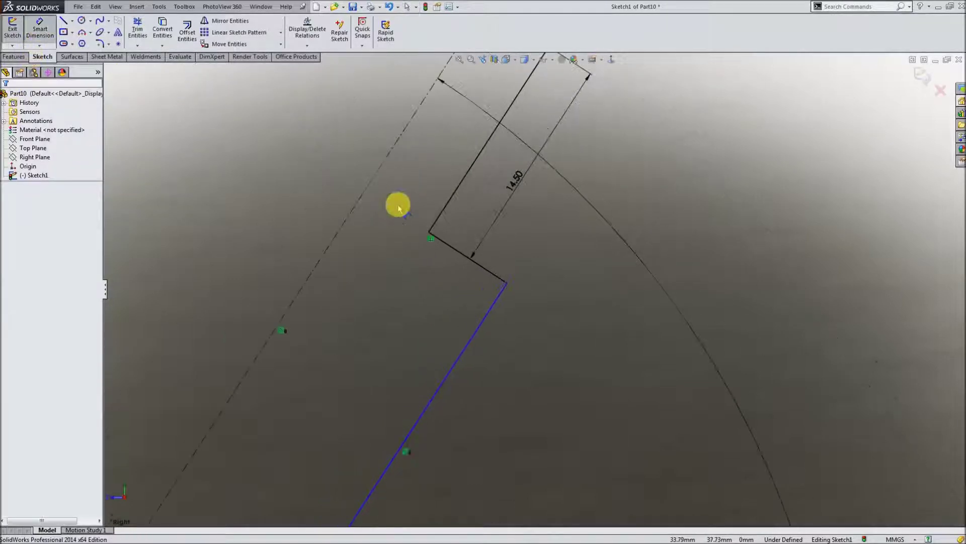
pyautogui.click(328, 246)
pyautogui.click(470, 340)
pyautogui.click(408, 330)
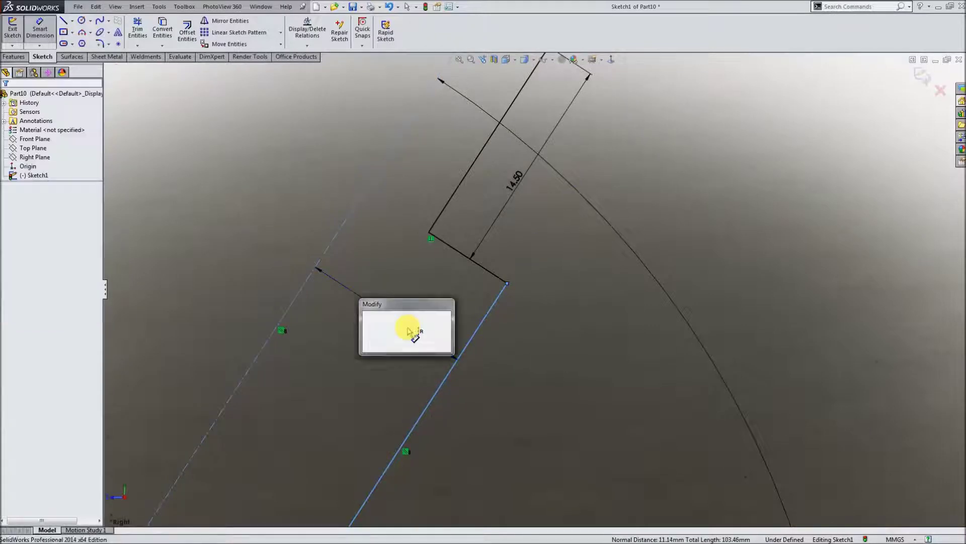
pyautogui.write('9.5')
pyautogui.press('Return')
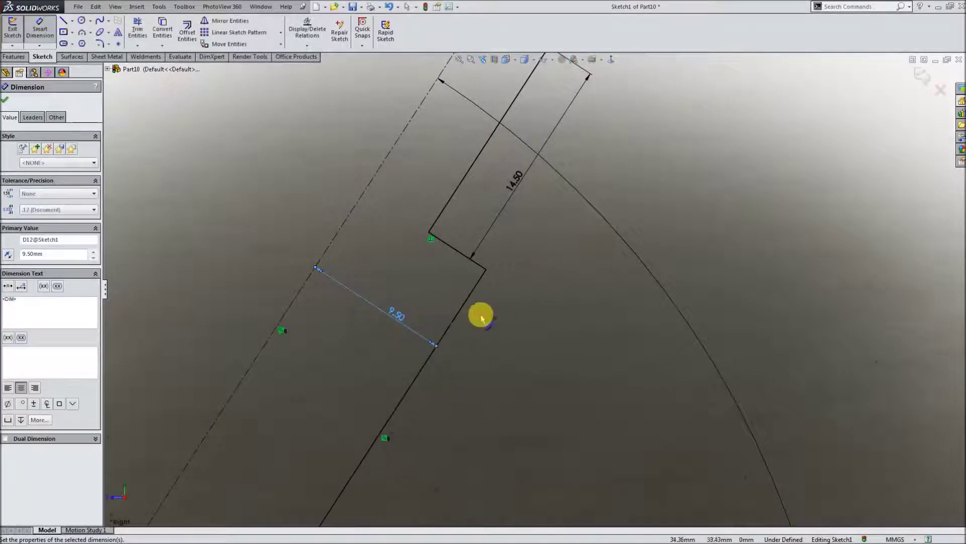
pyautogui.click(480, 317)
# Set the step's horizontal edge 13.60 mm from the centreline.
pyautogui.scroll(2, 455, 215)
pyautogui.scroll(2, 455, 215)
pyautogui.scroll(2, 475, 233)
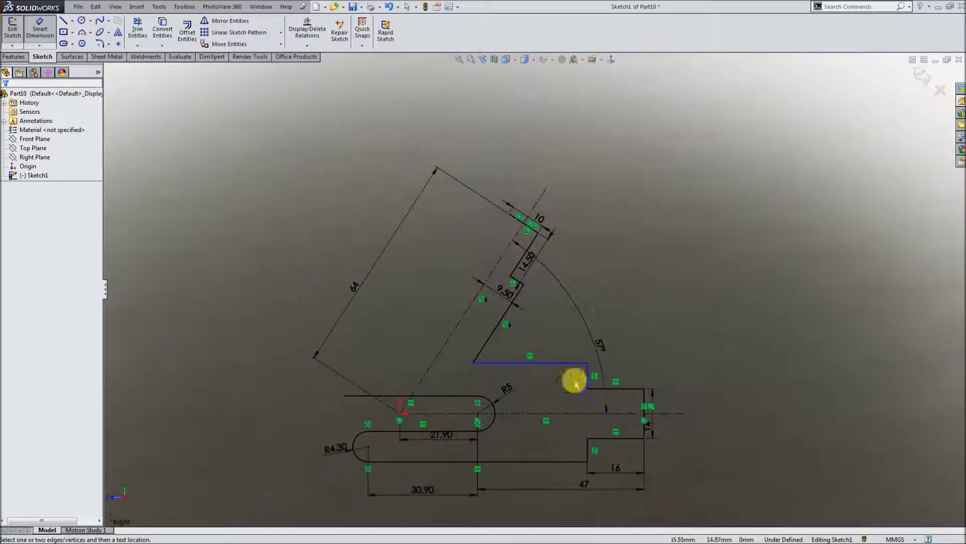
pyautogui.scroll(-2, 619, 423)
pyautogui.click(546, 345)
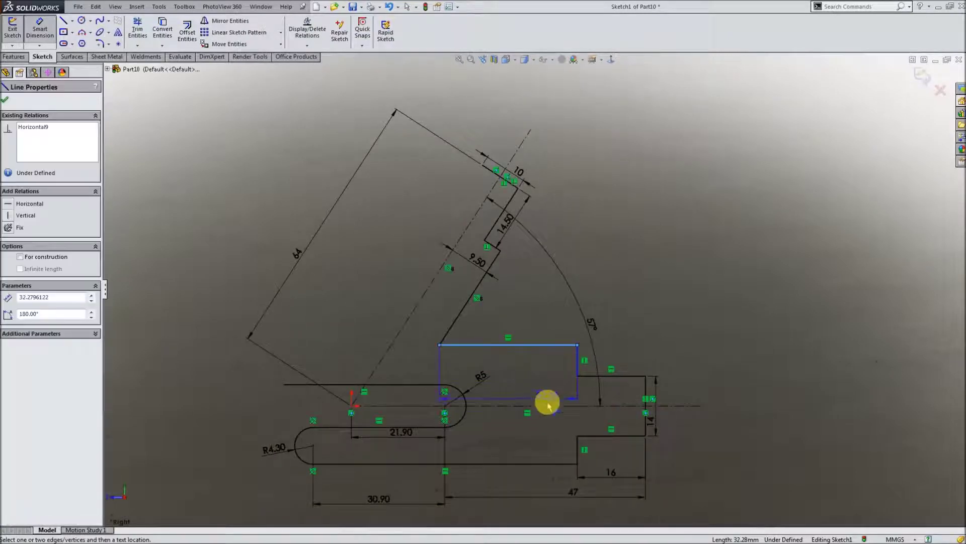
pyautogui.click(547, 405)
pyautogui.click(537, 378)
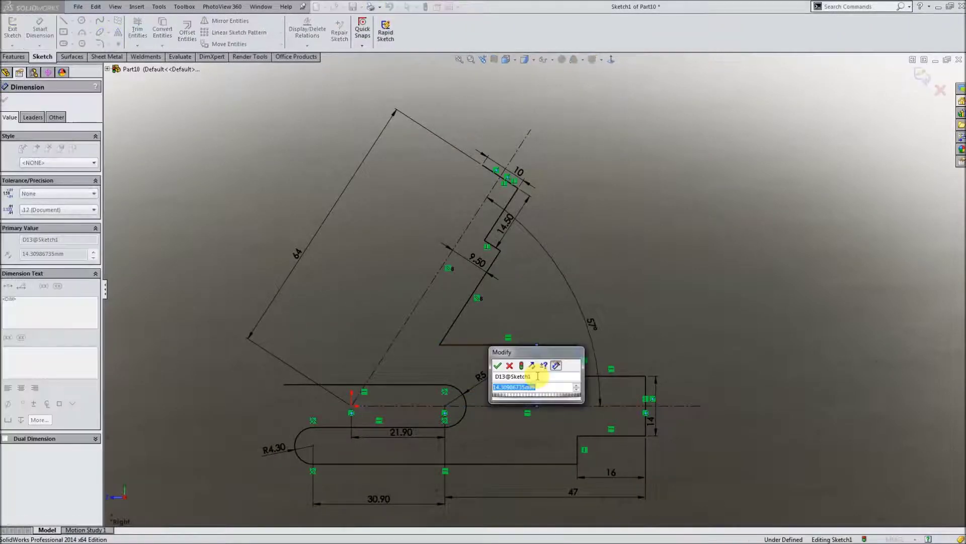
pyautogui.write('13.6')
pyautogui.press('Return')
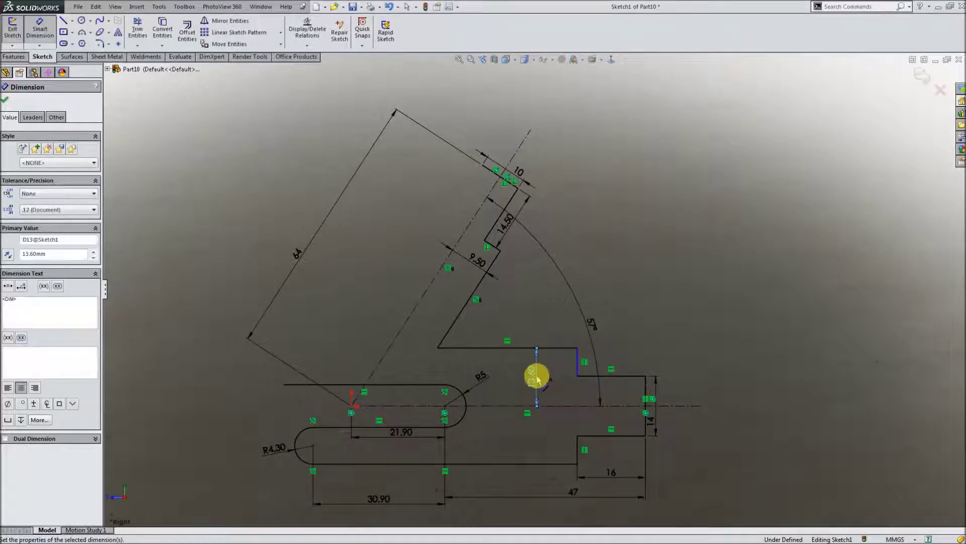
pyautogui.click(654, 339)
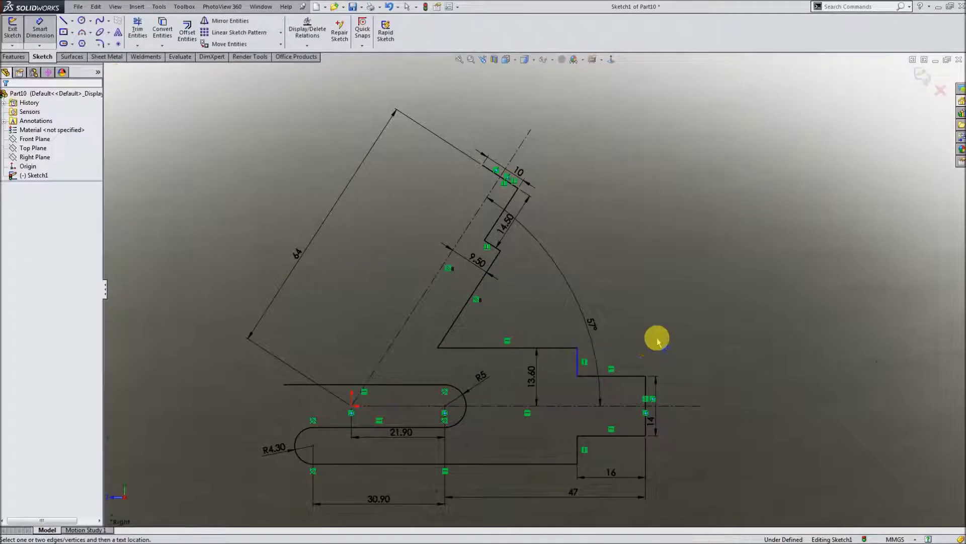
# Dimension the step's top edge, accepting the 16 mm length.
pyautogui.click(628, 377)
pyautogui.click(628, 340)
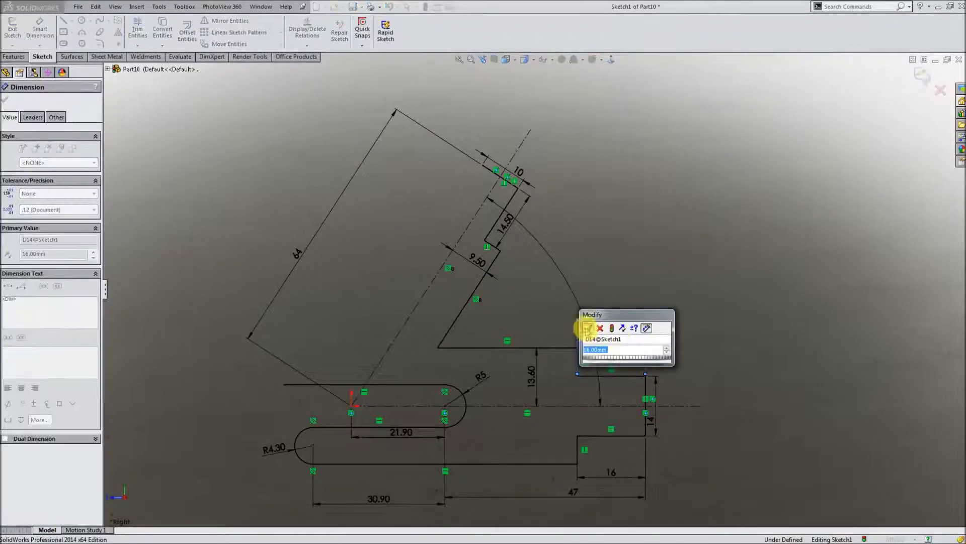
pyautogui.click(585, 325)
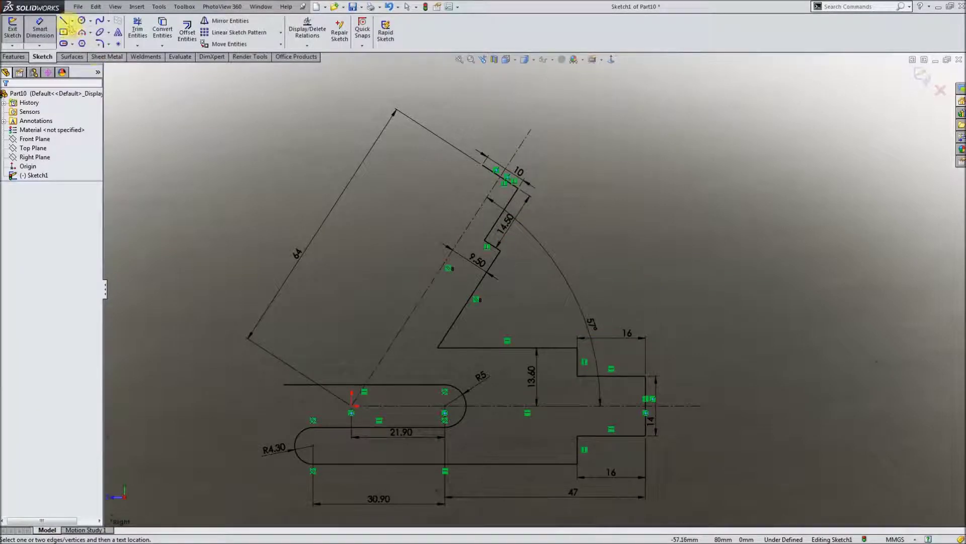
pyautogui.click(63, 21)
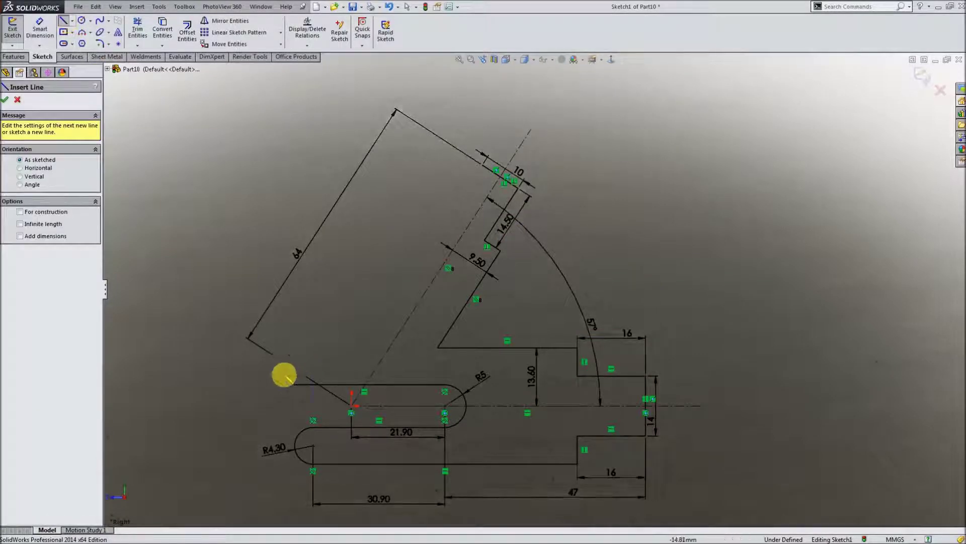
# Sketch the left arm outline: rounded end, short straight, curved bend, slanted arm line.
pyautogui.click(283, 386)
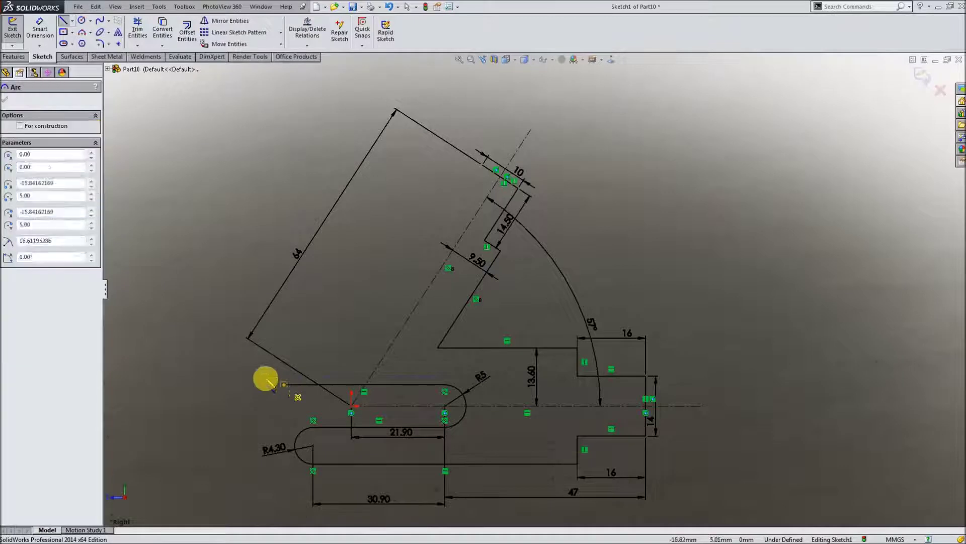
pyautogui.click(287, 355)
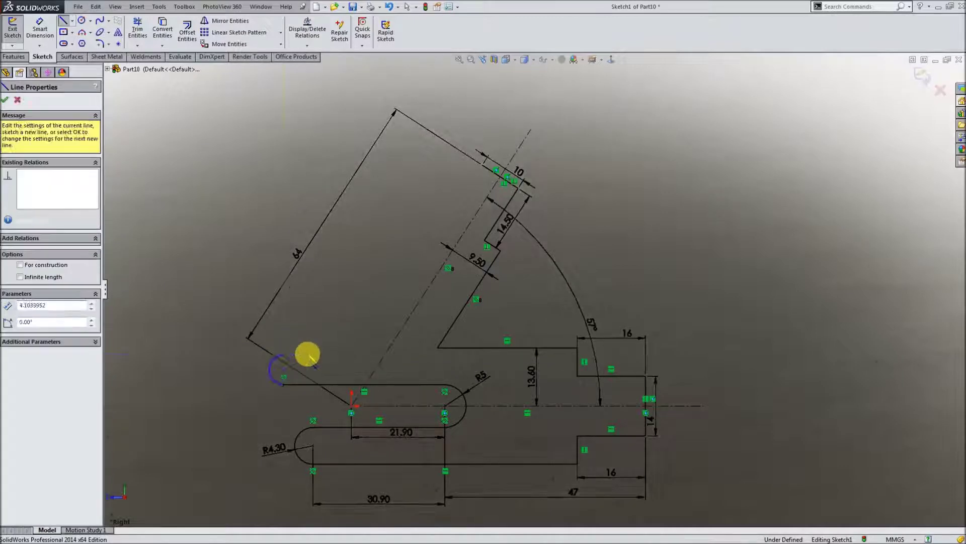
pyautogui.click(318, 356)
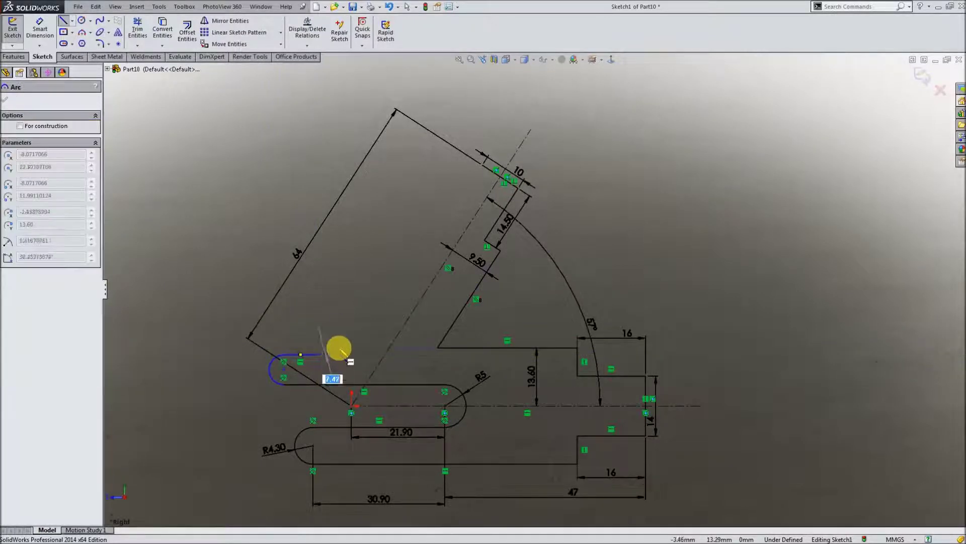
pyautogui.click(343, 335)
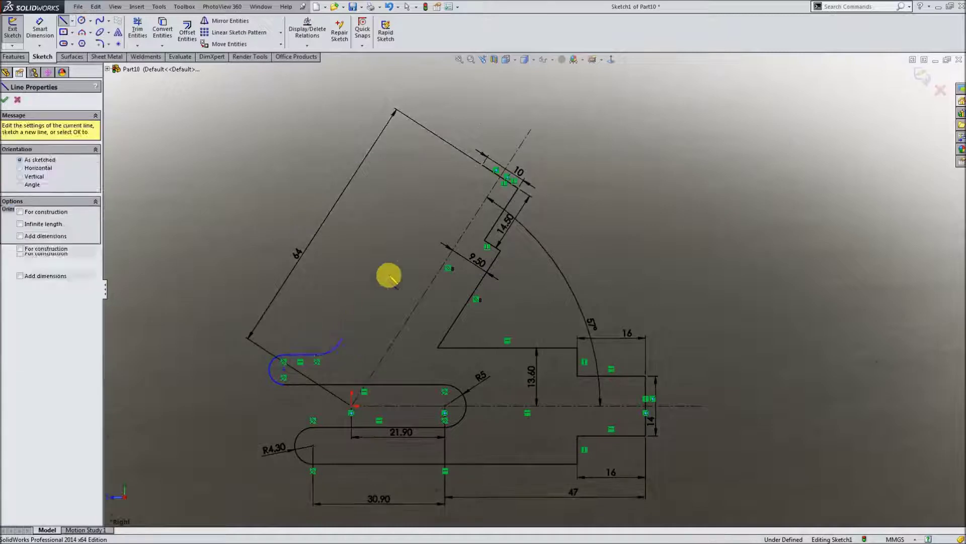
pyautogui.doubleClick(377, 235)
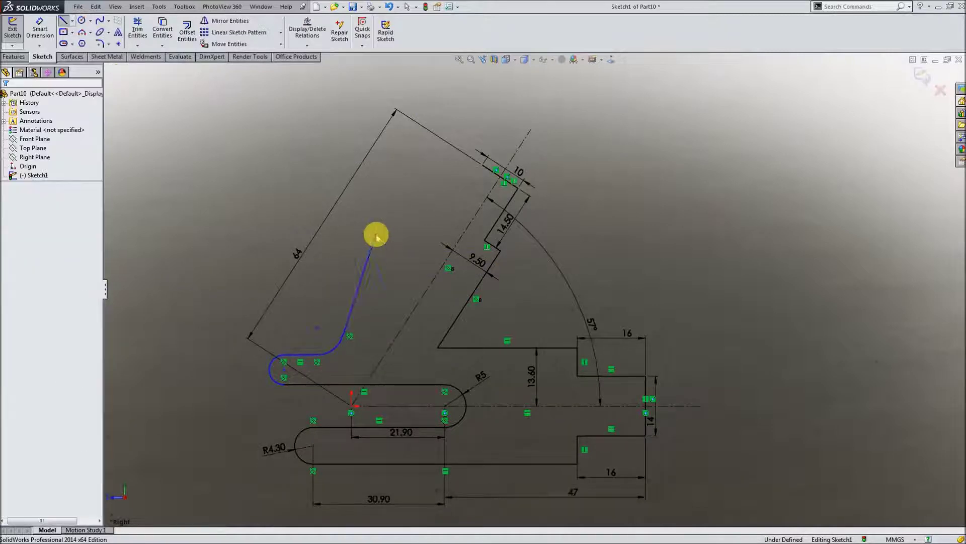
pyautogui.click(376, 234)
# Make the arm line parallel to the centreline.
pyautogui.keyDown('ctrl'); pyautogui.click(423, 301); pyautogui.keyUp('ctrl')
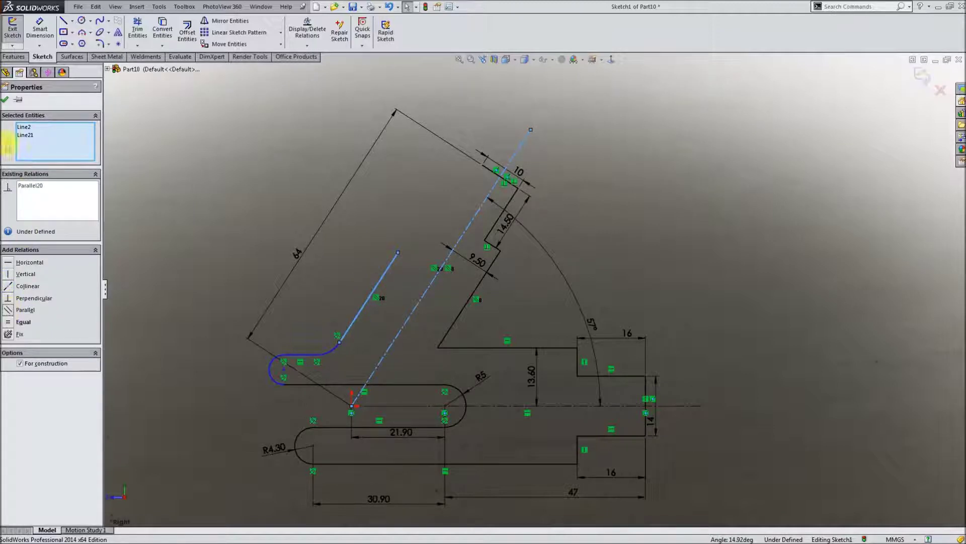
pyautogui.click(5, 101)
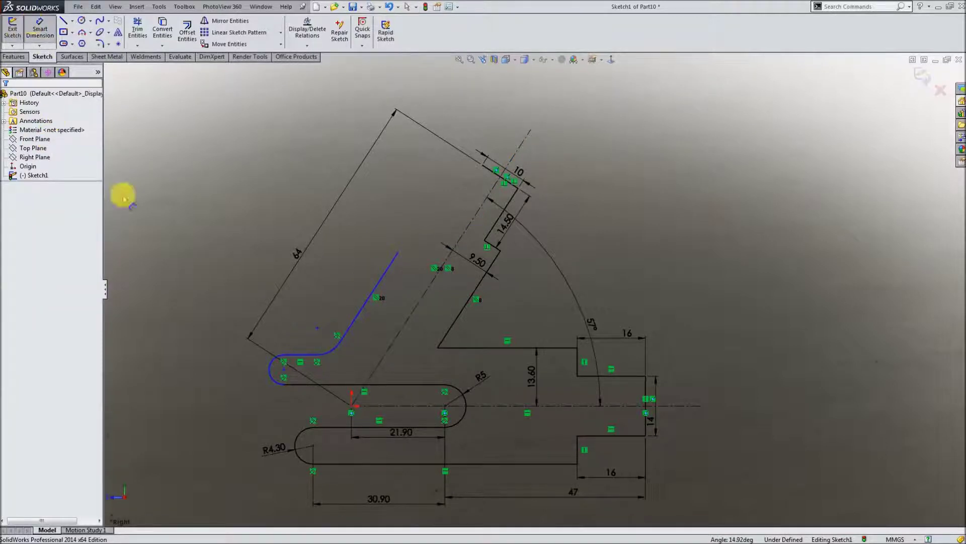
pyautogui.scroll(-3, 279, 375)
# Dimension the end arc R4.30 and the arc-centre spacing 30.60.
pyautogui.click(326, 362)
pyautogui.click(297, 361)
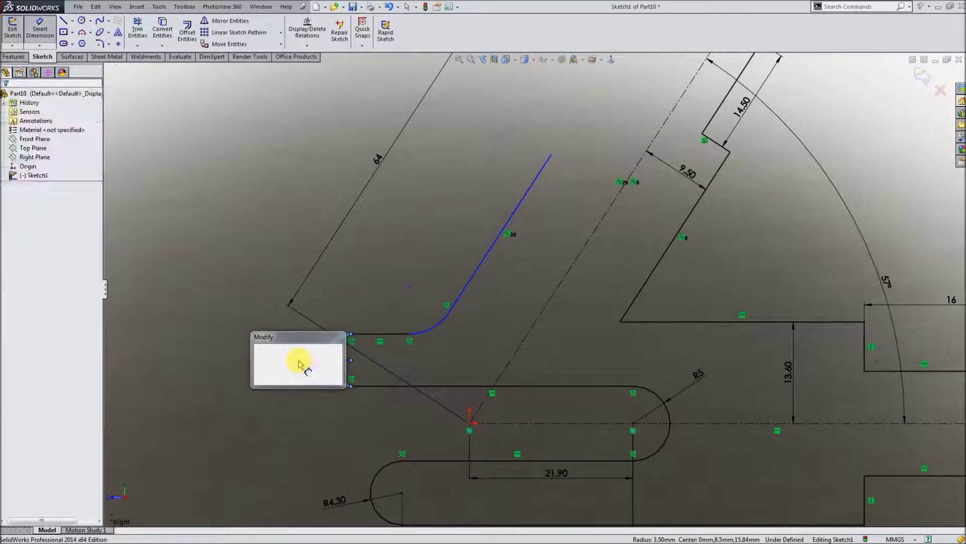
pyautogui.write('4.3')
pyautogui.press('Return')
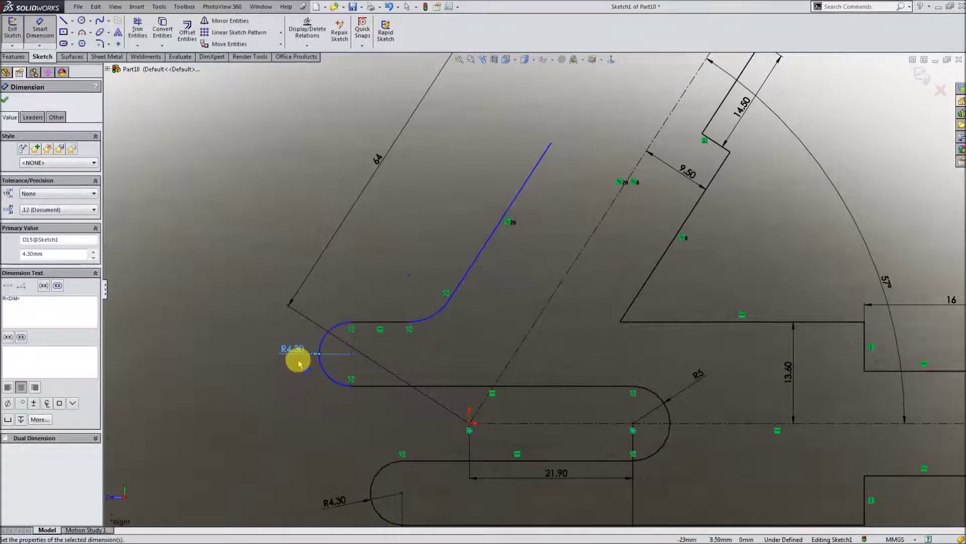
pyautogui.click(351, 355)
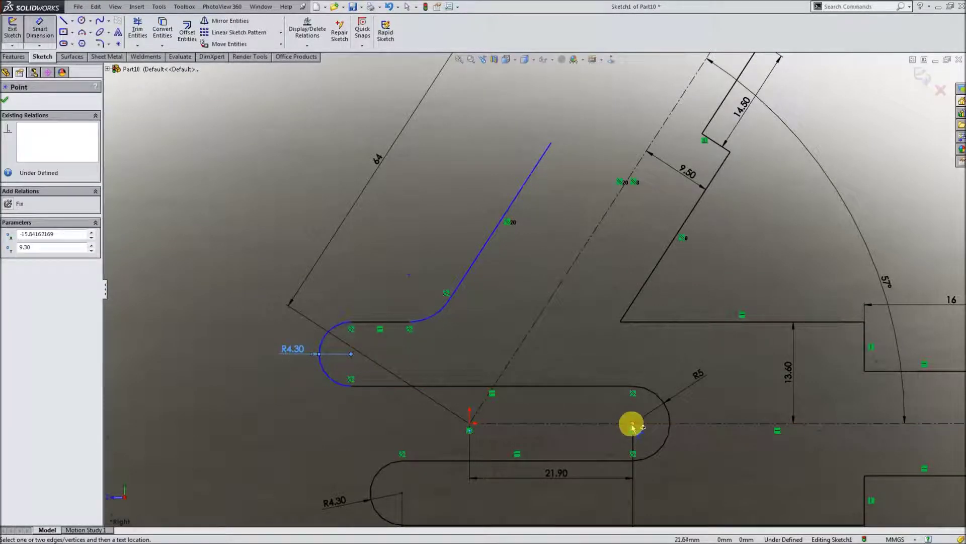
pyautogui.click(632, 425)
pyautogui.click(490, 347)
pyautogui.write('3')
pyautogui.write('.6')
pyautogui.press('Return')
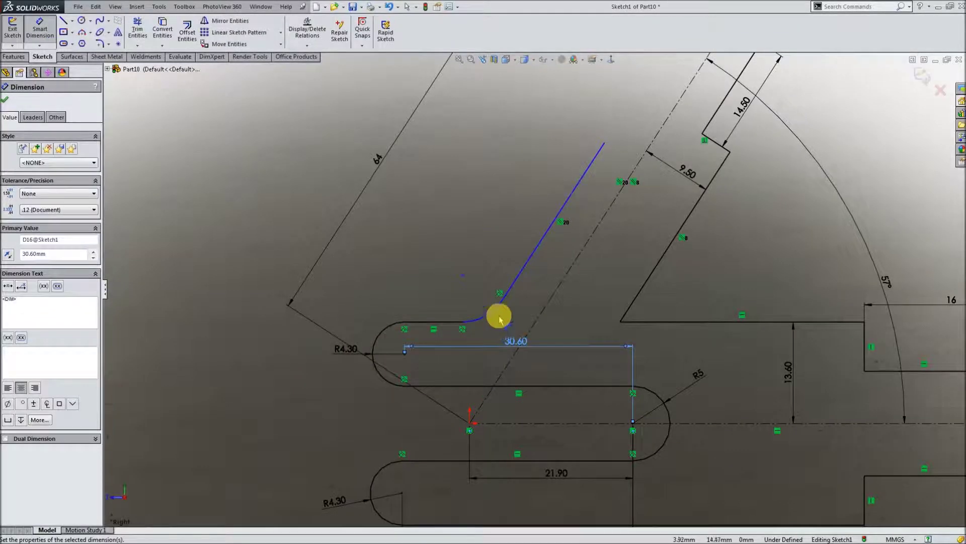
# Dimension the fillet arc R10.50 and the arm line's 9.50 offset from the centreline.
pyautogui.click(484, 312)
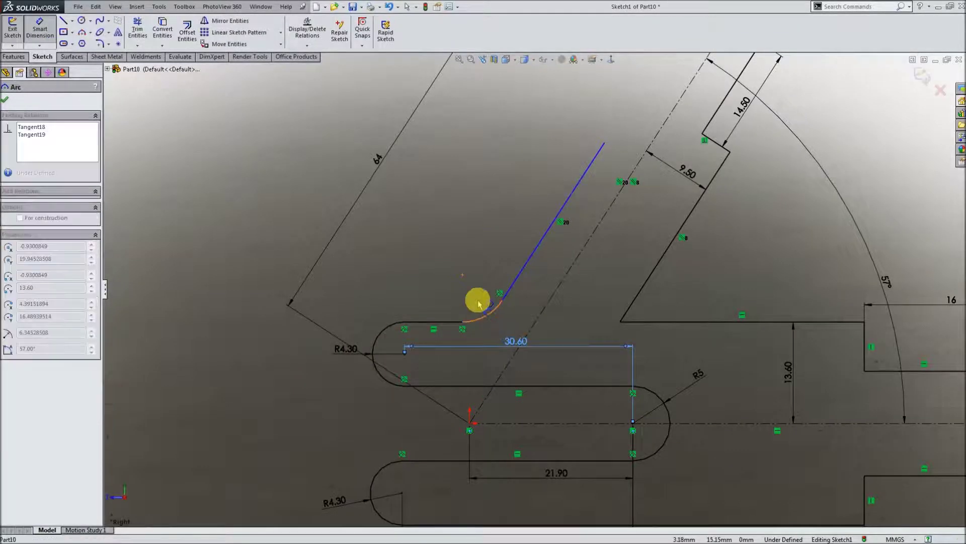
pyautogui.click(461, 270)
pyautogui.press('Return')
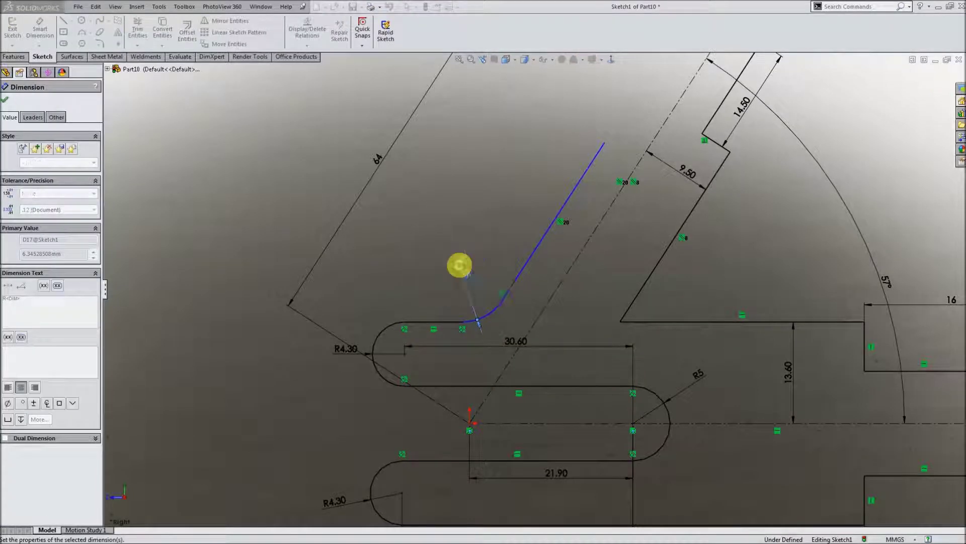
pyautogui.click(409, 267)
pyautogui.scroll(2, 536, 289)
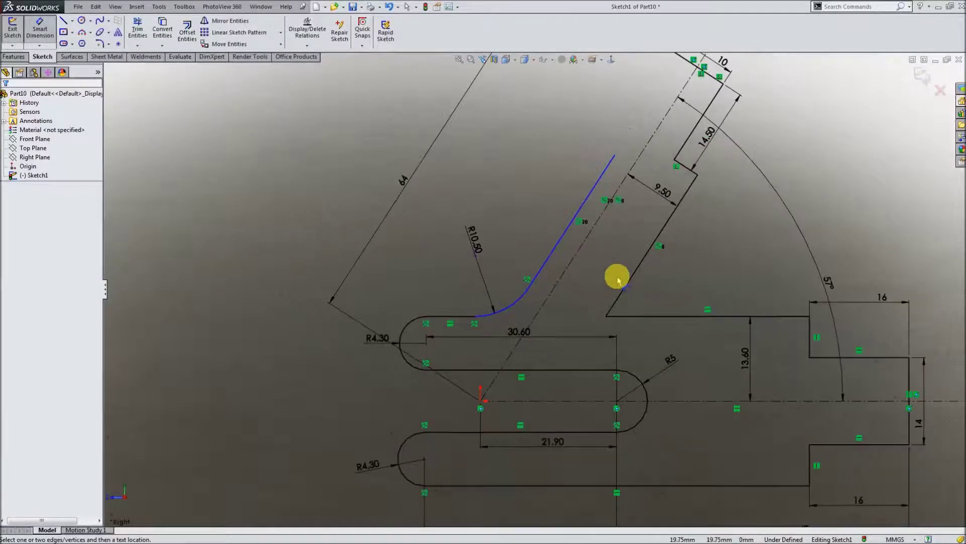
pyautogui.click(572, 230)
pyautogui.click(578, 244)
pyautogui.write('9.5')
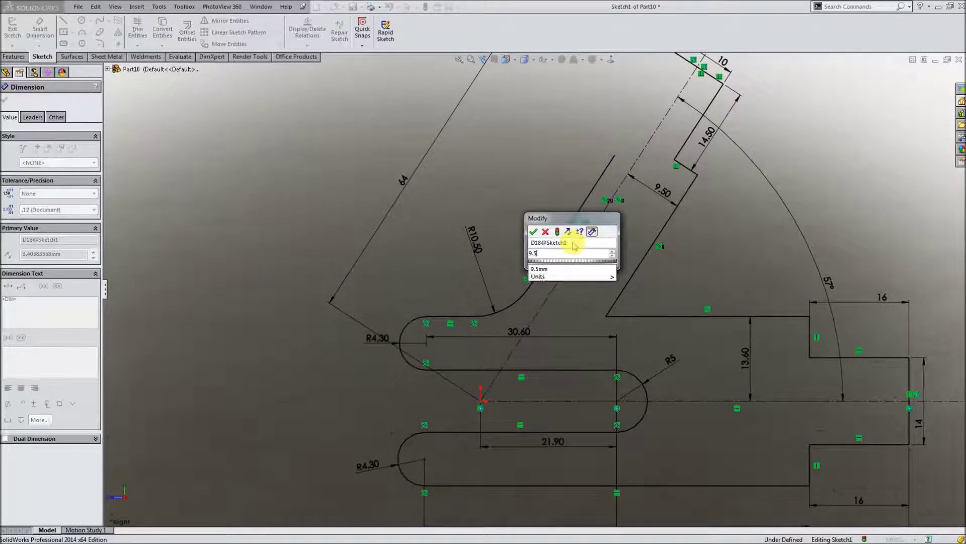
pyautogui.press('Return')
pyautogui.click(498, 211)
pyautogui.scroll(2, 554, 277)
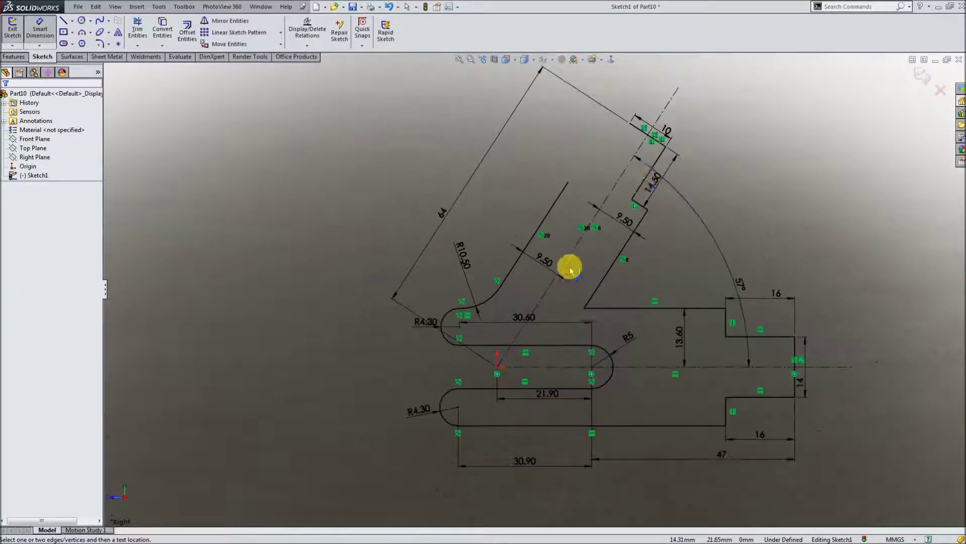
pyautogui.scroll(-2, 647, 173)
# Sketch two short closing lines at the arm's upper corner.
pyautogui.click(63, 21)
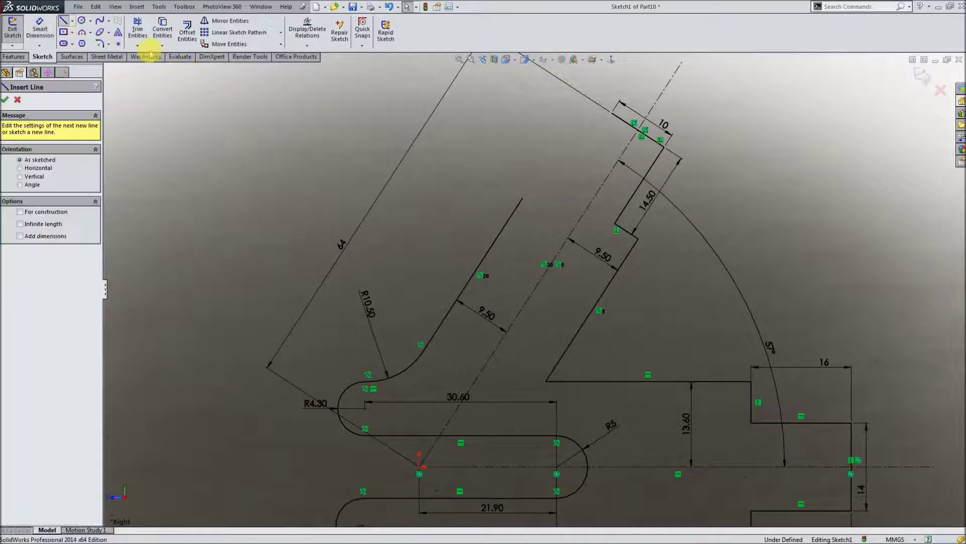
pyautogui.click(614, 117)
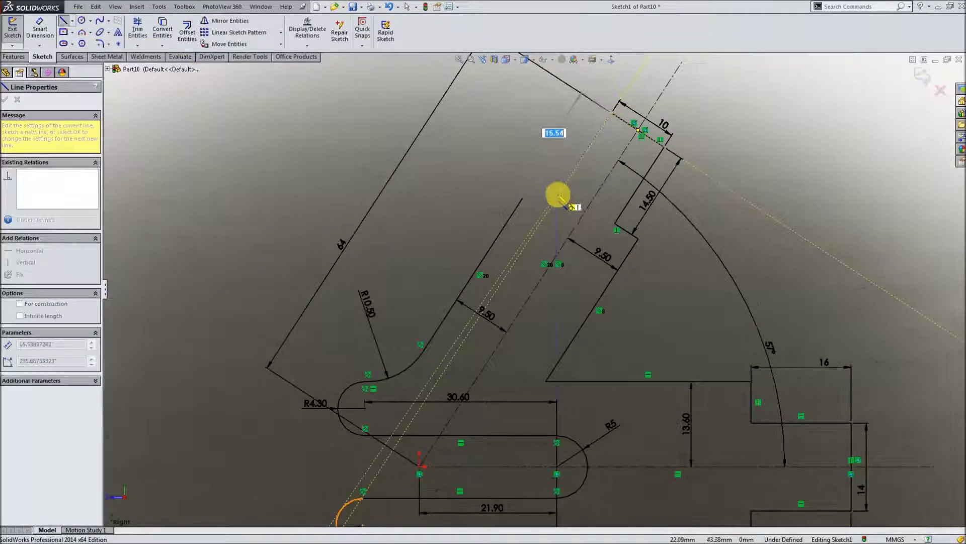
pyautogui.click(562, 189)
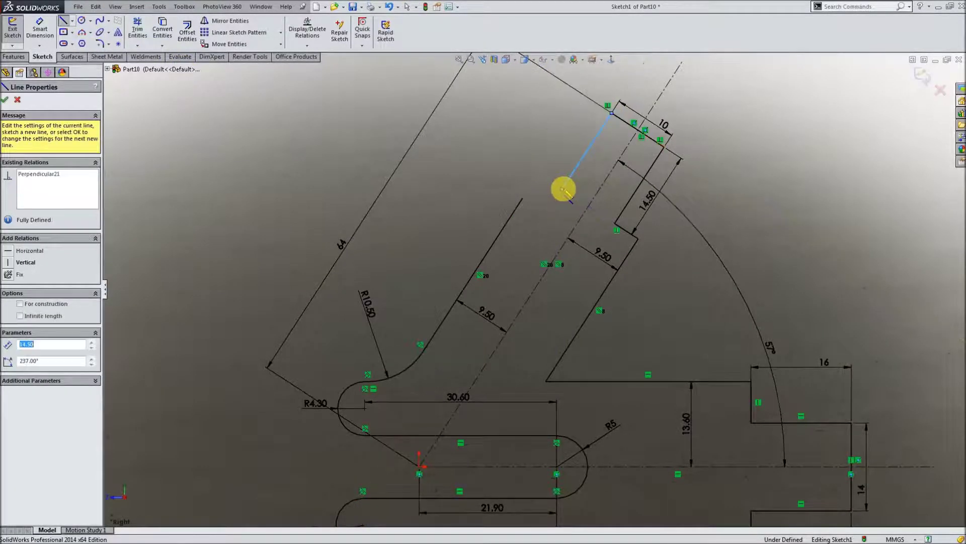
pyautogui.click(529, 169)
pyautogui.press('Escape')
# Extend the arm line to meet the short segment and trim its overhang.
pyautogui.click(139, 44)
pyautogui.click(146, 70)
pyautogui.click(511, 217)
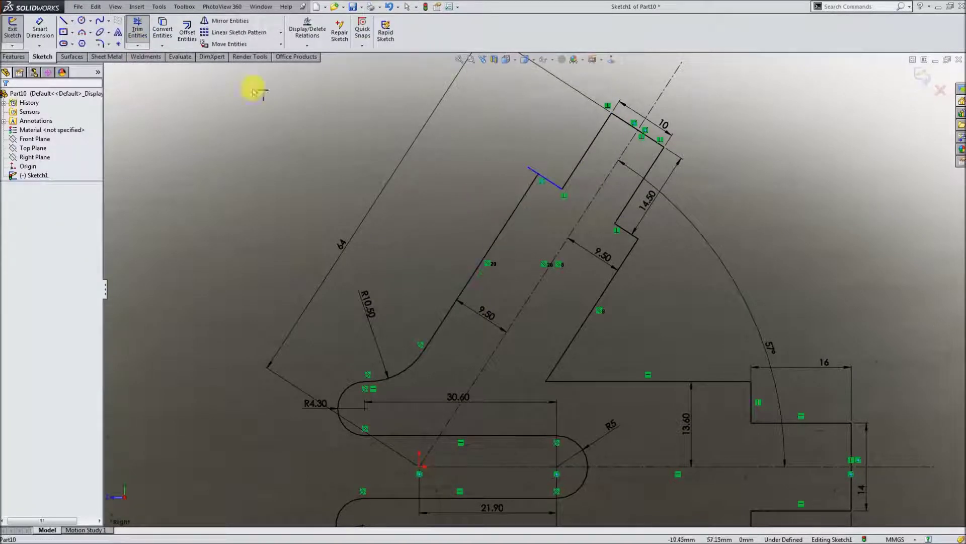
pyautogui.click(139, 29)
pyautogui.click(528, 174)
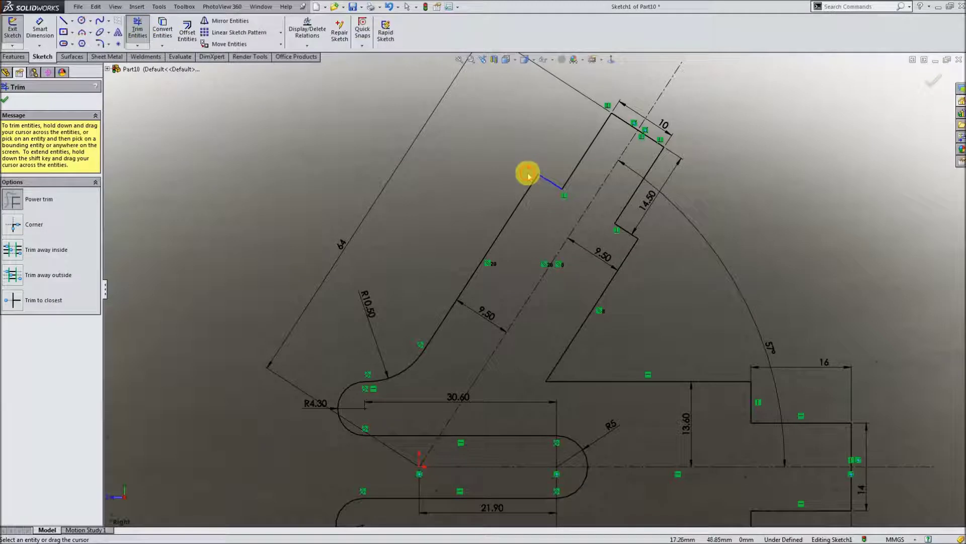
# Dimension the lug's end line 14.50, fully defining the sketch.
pyautogui.click(53, 28)
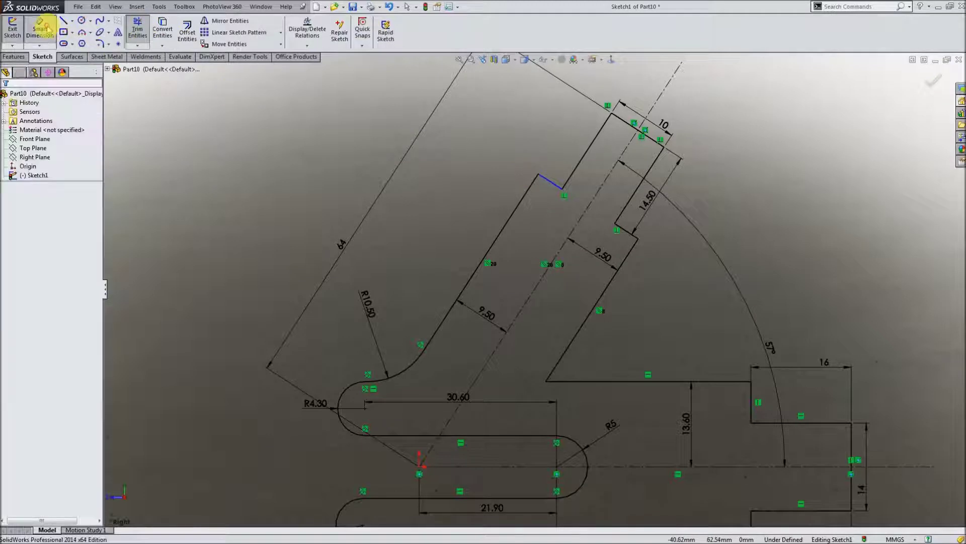
pyautogui.click(587, 154)
pyautogui.click(563, 135)
pyautogui.click(524, 125)
pyautogui.scroll(1, 399, 203)
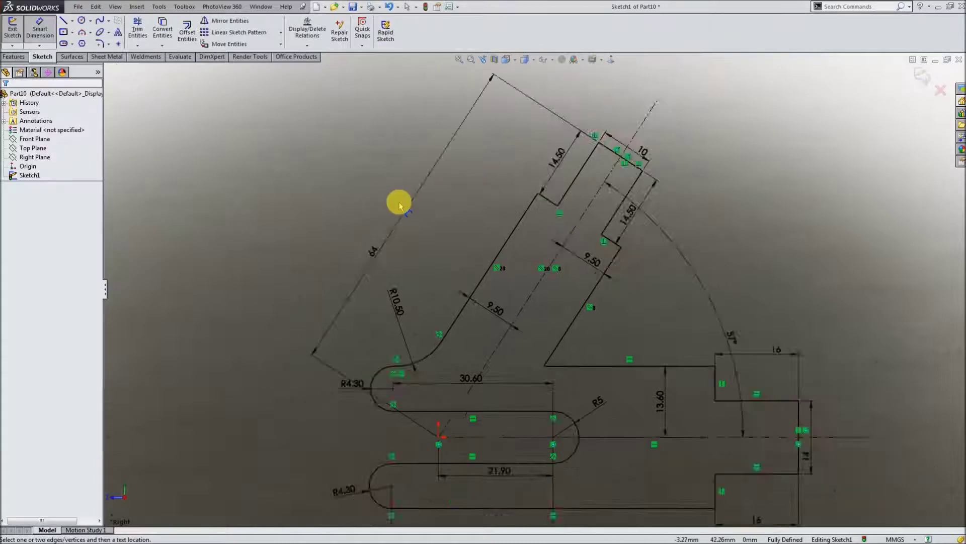
pyautogui.scroll(2, 399, 203)
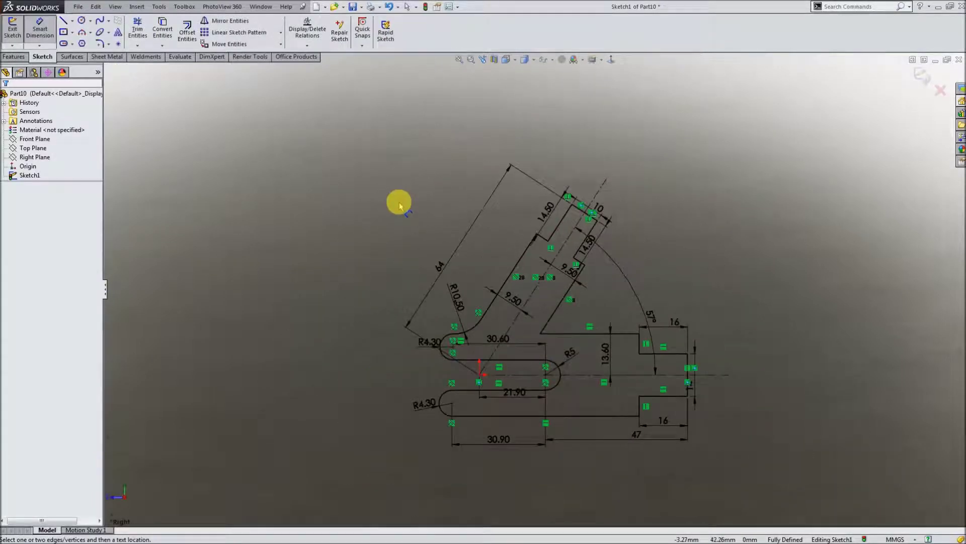
# Extrude the bracket profile 7 mm into a solid.
pyautogui.click(14, 56)
pyautogui.click(16, 34)
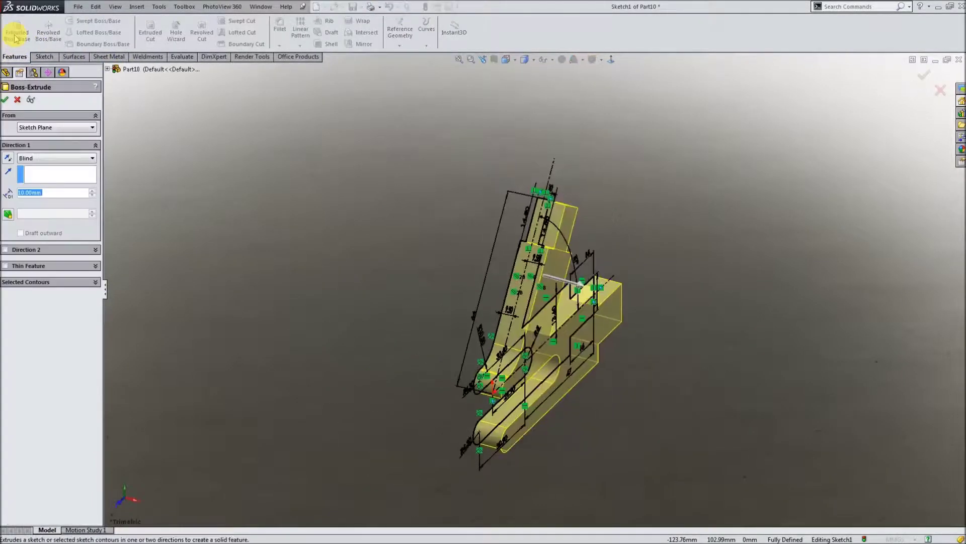
pyautogui.write('7')
pyautogui.click(6, 100)
pyautogui.moveTo(404, 211)
pyautogui.mouseDown(button='middle')
pyautogui.moveTo(296, 153)
pyautogui.moveTo(297, 177)
pyautogui.mouseUp(button='middle')
# Start a new sketch on the Right Plane and view it face-on.
pyautogui.click(34, 156)
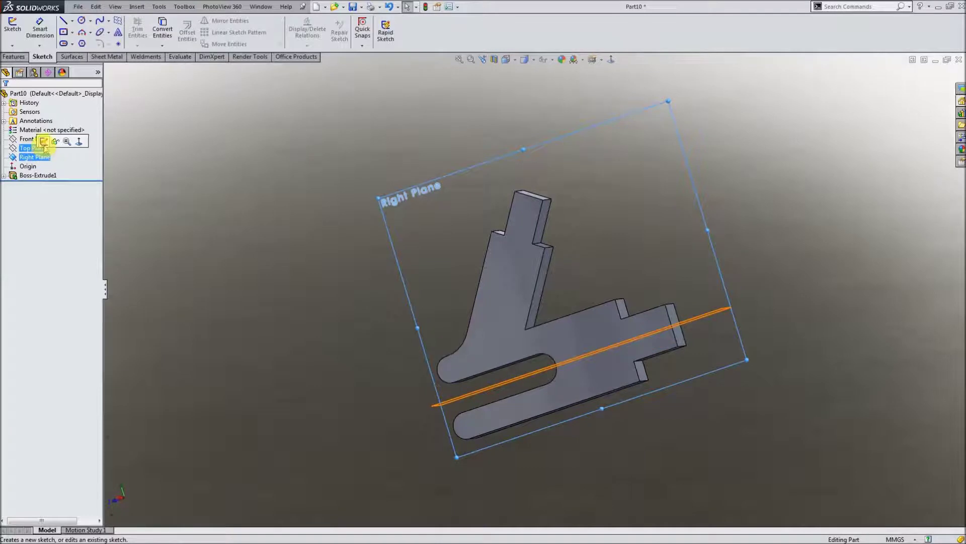
pyautogui.click(43, 145)
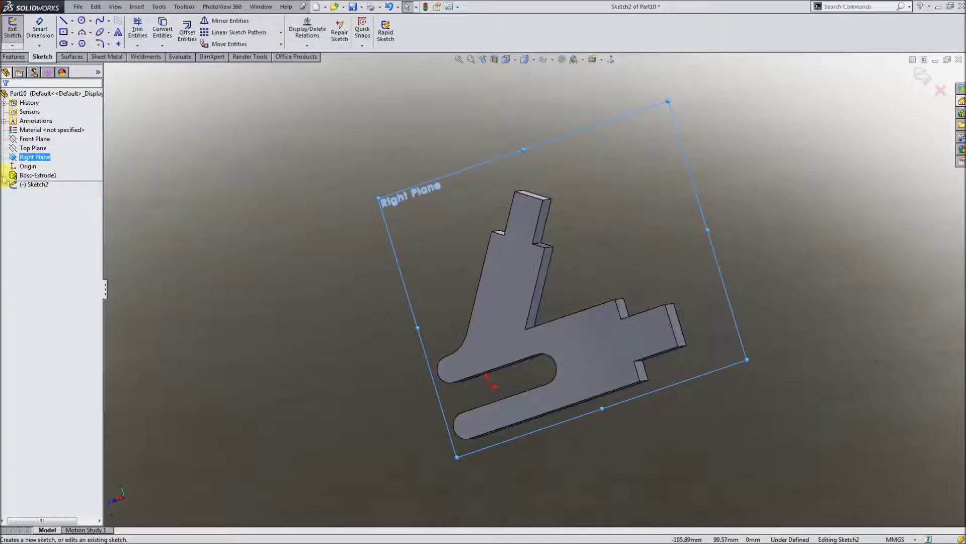
pyautogui.click(43, 187)
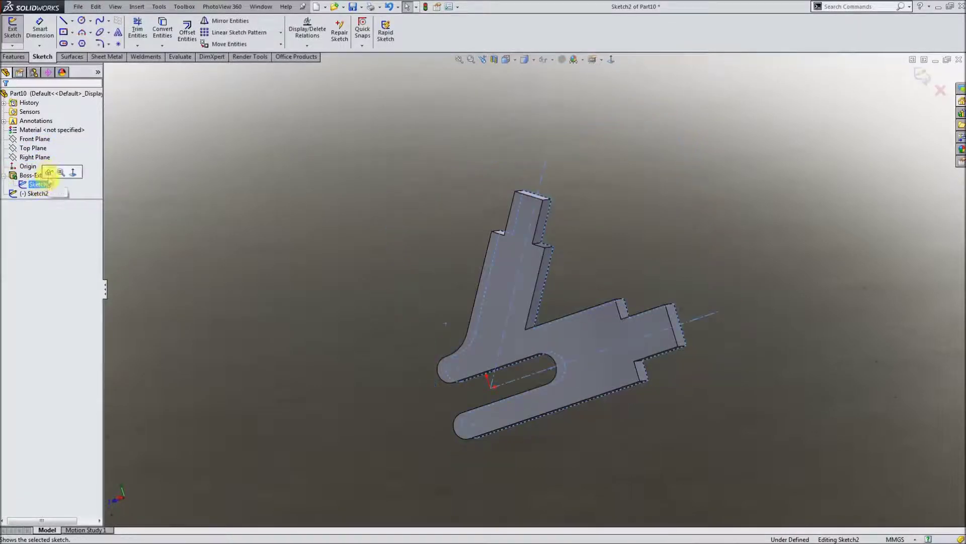
pyautogui.click(614, 58)
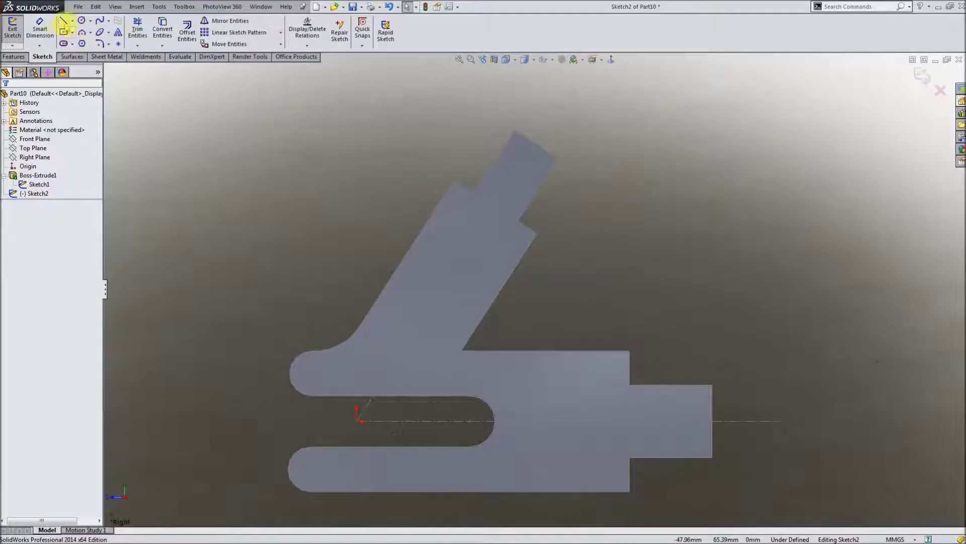
# Draw two circles beside the angled arm with a centerline joining their centres.
pyautogui.click(81, 21)
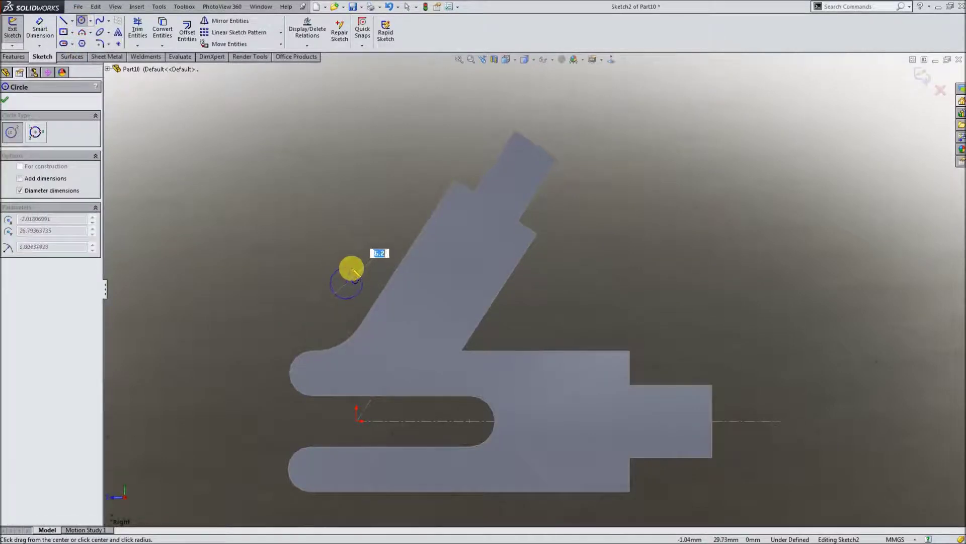
pyautogui.click(355, 271)
pyautogui.moveTo(375, 236); pyautogui.dragTo(384, 220)
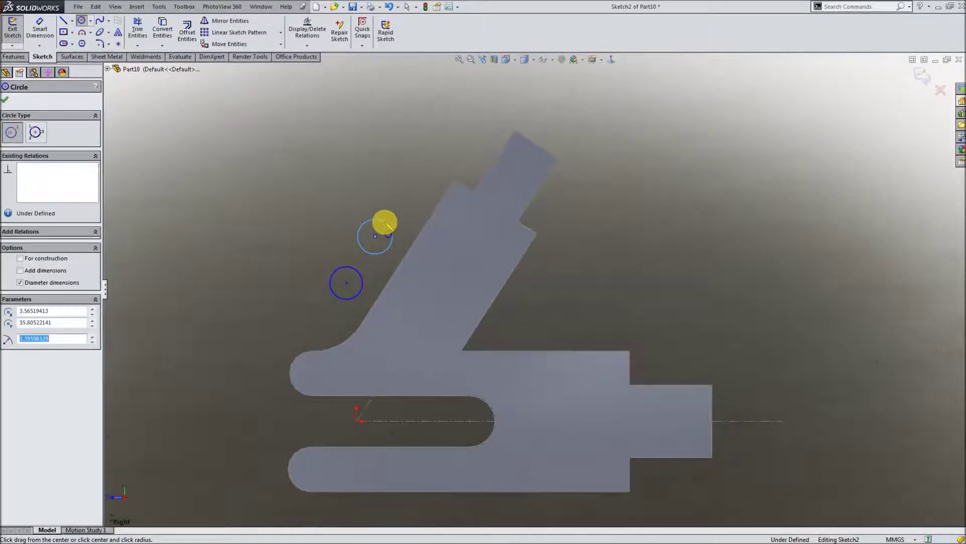
pyautogui.click(72, 20)
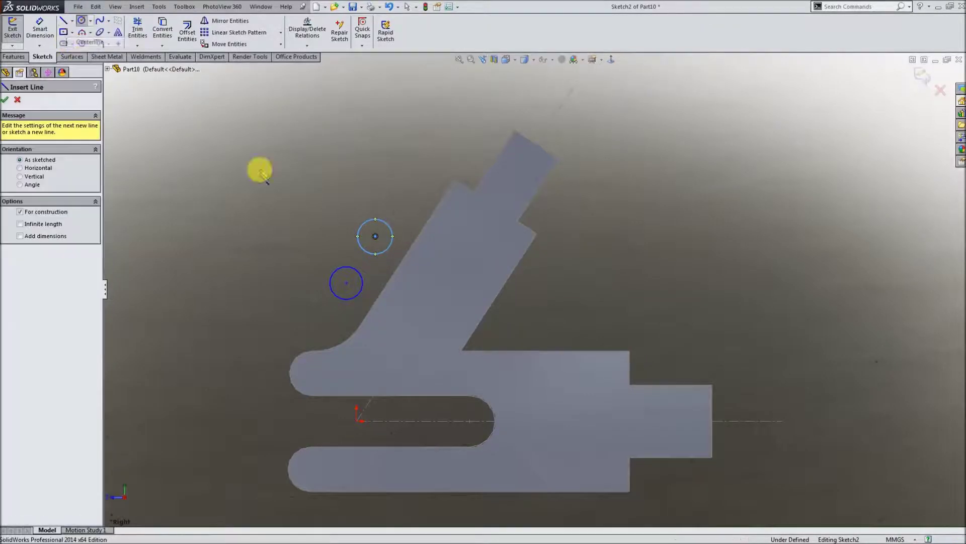
pyautogui.moveTo(375, 237); pyautogui.dragTo(346, 283)
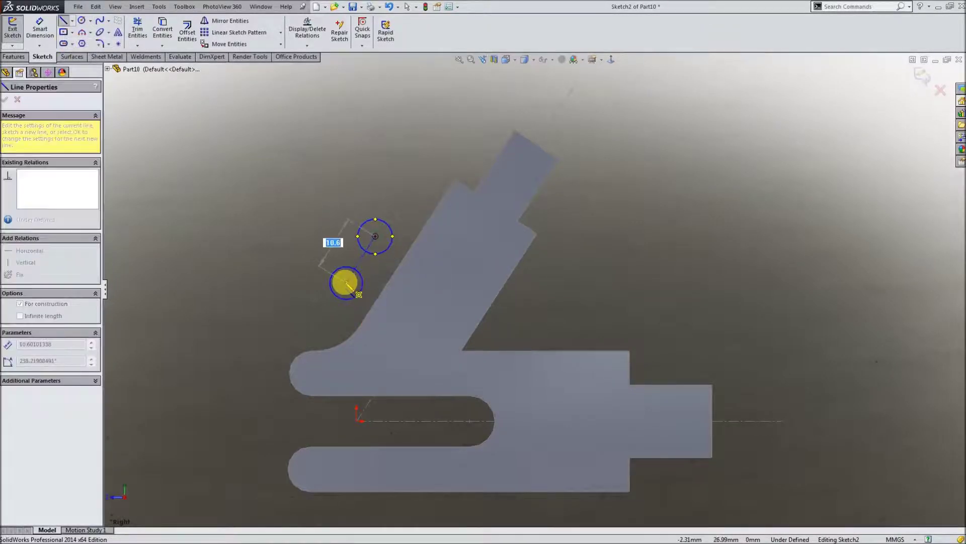
pyautogui.press('Escape')
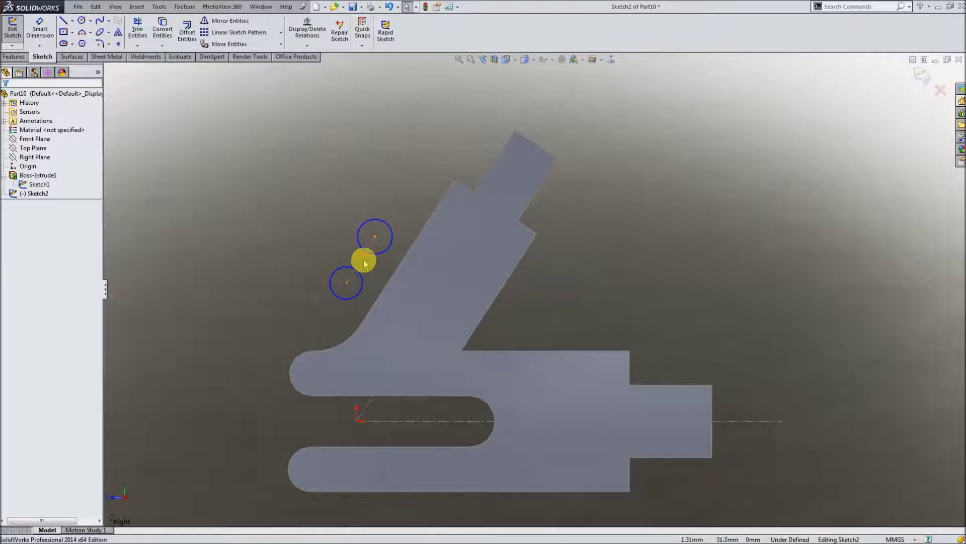
# Make the circles' centerline parallel to the angled arm edge.
pyautogui.click(363, 261)
pyautogui.keyDown('ctrl'); pyautogui.click(394, 277); pyautogui.keyUp('ctrl')
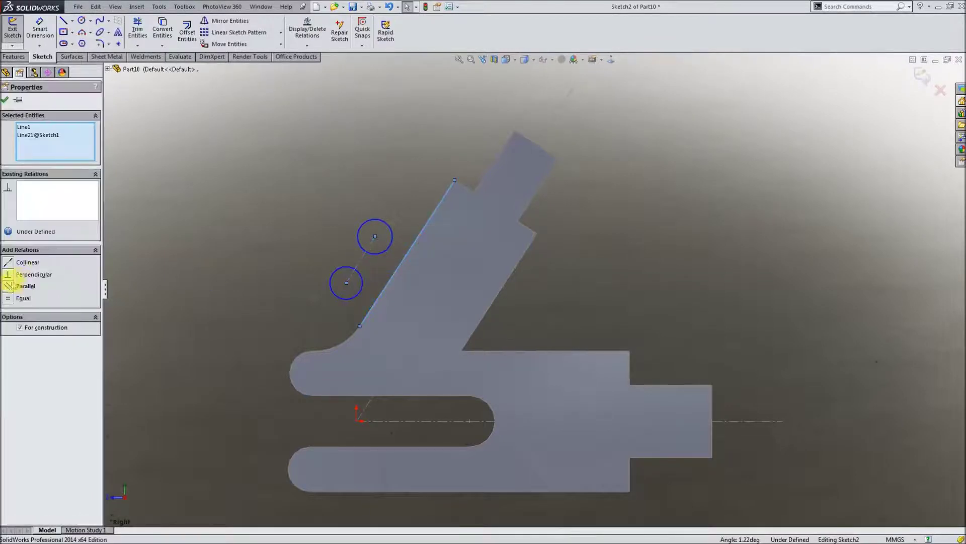
pyautogui.click(5, 100)
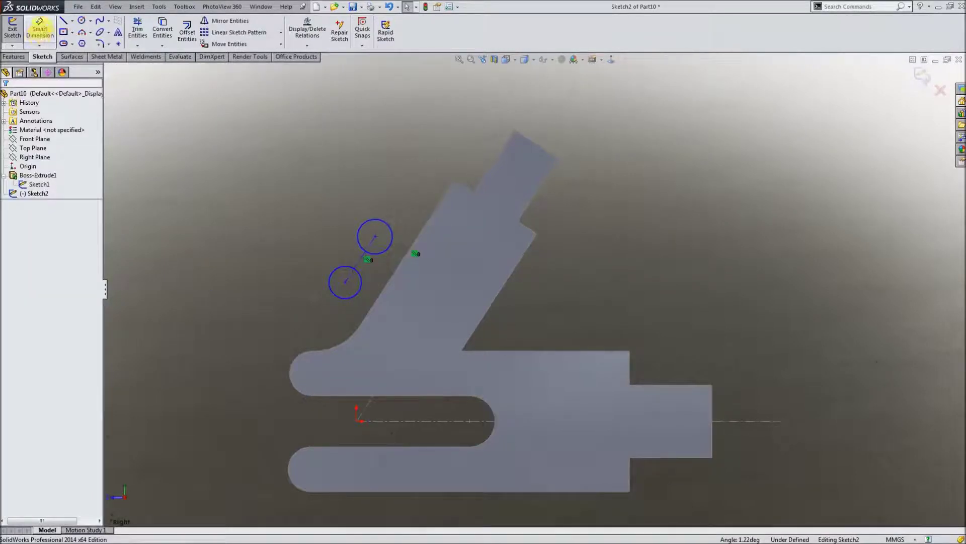
# Dimension the centerline 16.30 from the arm edge and the circle centres 21 apart.
pyautogui.click(400, 250)
pyautogui.click(364, 263)
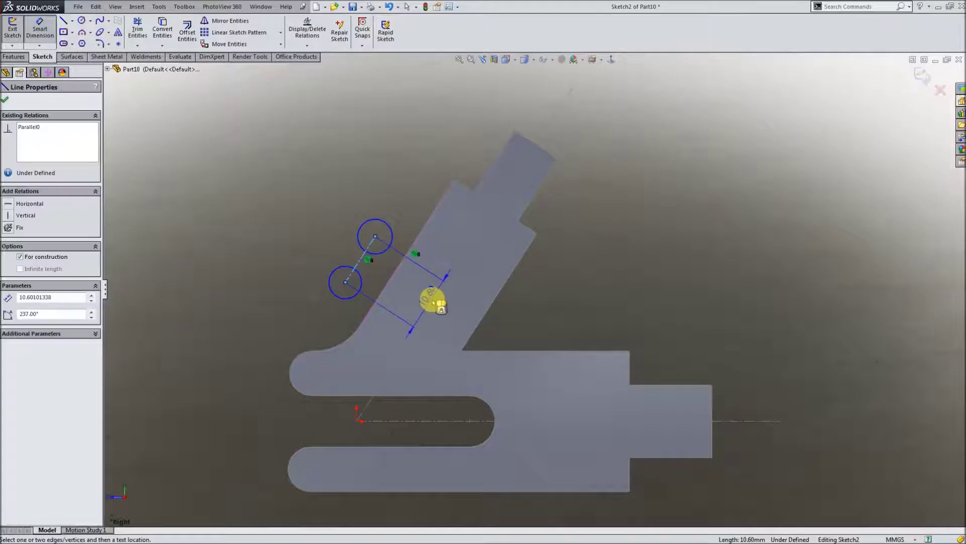
pyautogui.click(416, 295)
pyautogui.write('16.3')
pyautogui.press('Return')
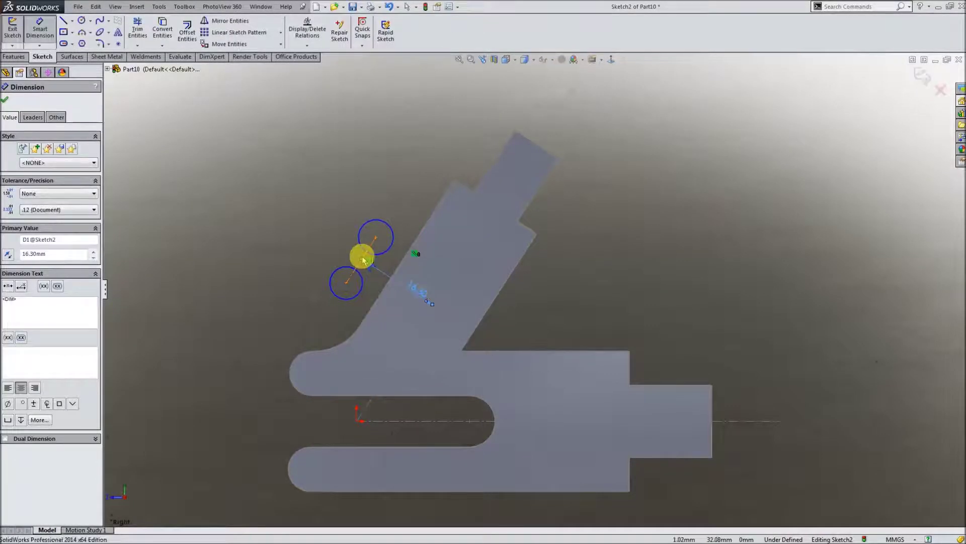
pyautogui.click(362, 259)
pyautogui.press('Return')
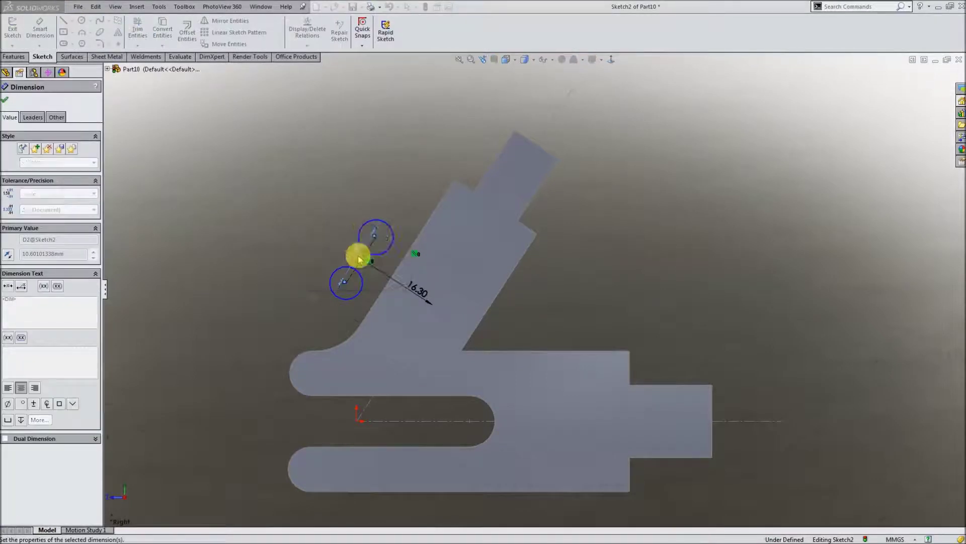
# Give both circles a Ø13 diameter.
pyautogui.click(391, 185)
pyautogui.click(396, 160)
pyautogui.write('13')
pyautogui.press('Return')
pyautogui.click(341, 269)
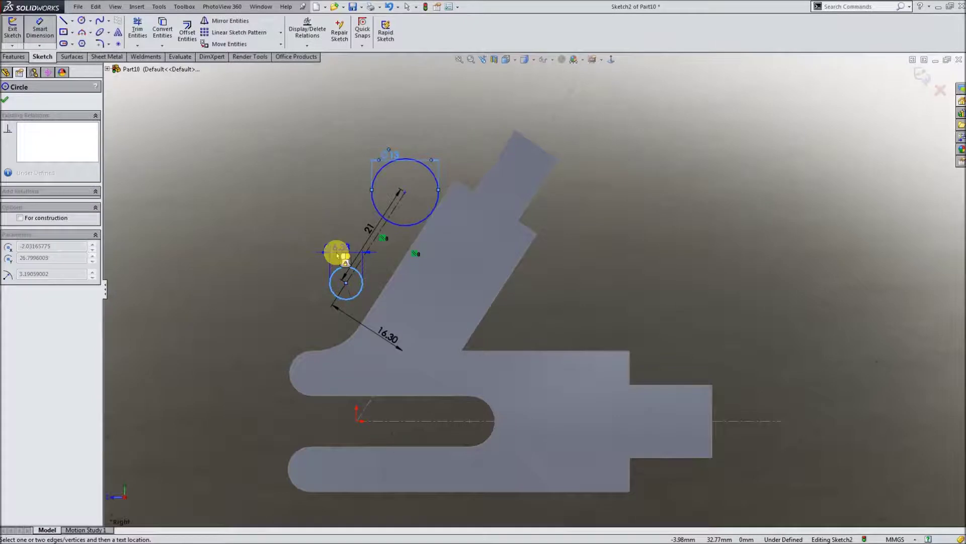
pyautogui.write('13')
pyautogui.press('Return')
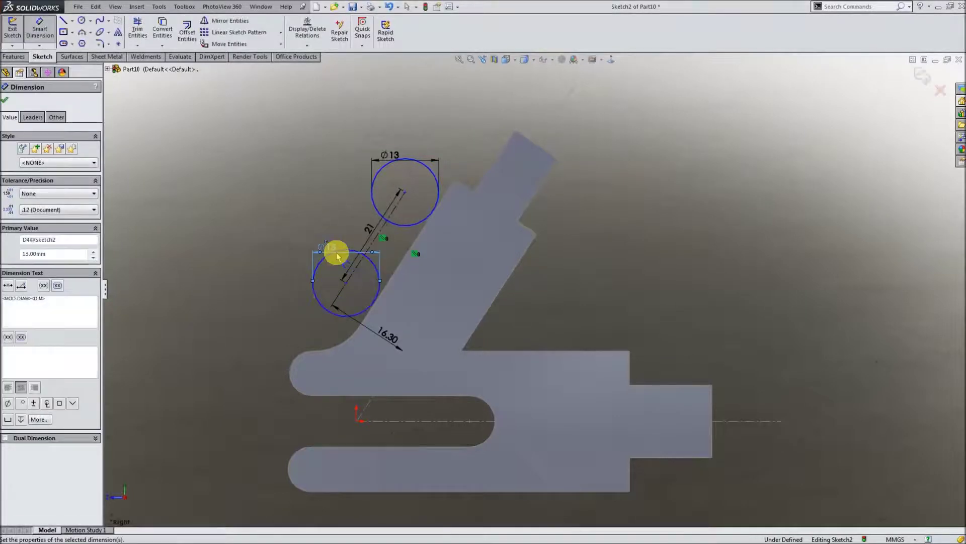
pyautogui.click(6, 100)
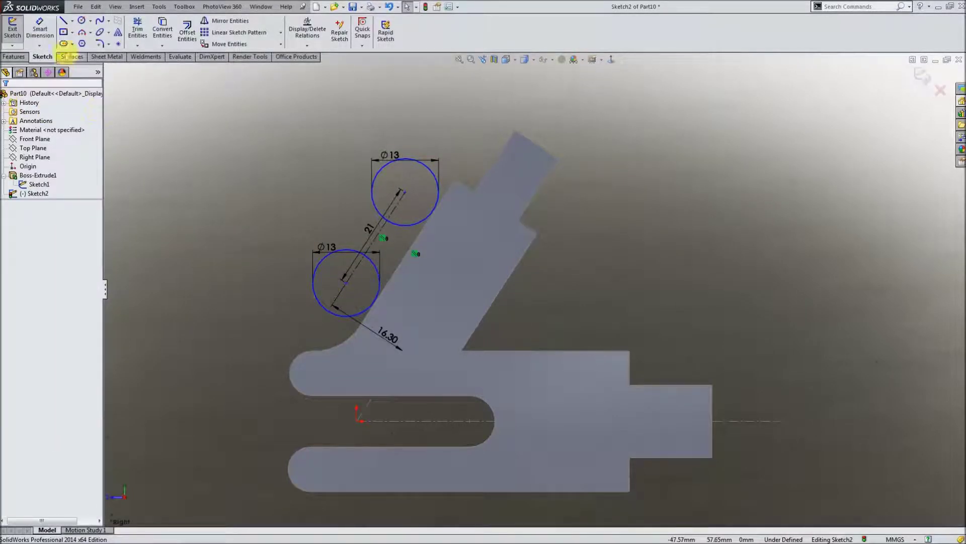
# Locate the lower circle's centre 25.70 from the origin, fully defining the sketch.
pyautogui.click(354, 285)
pyautogui.click(347, 283)
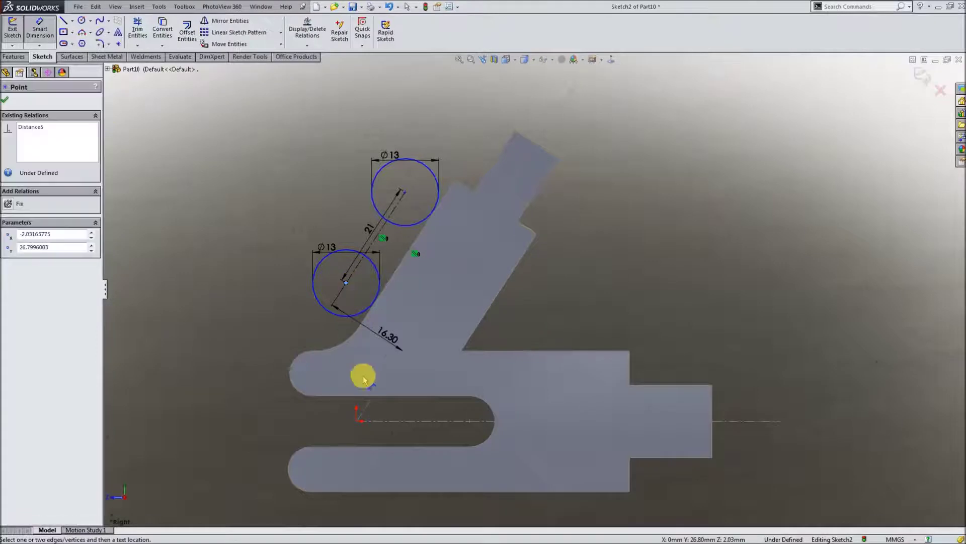
pyautogui.click(358, 421)
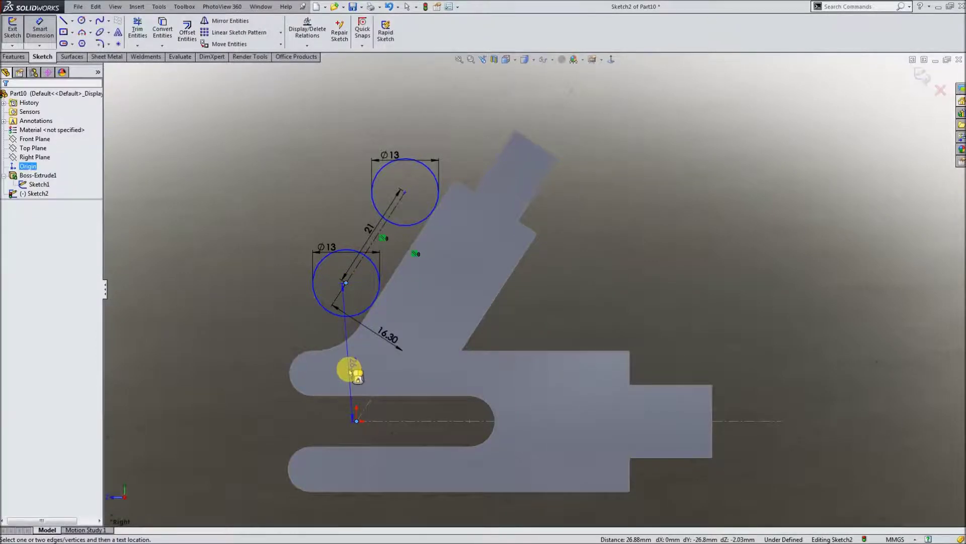
pyautogui.click(351, 372)
pyautogui.press('Return')
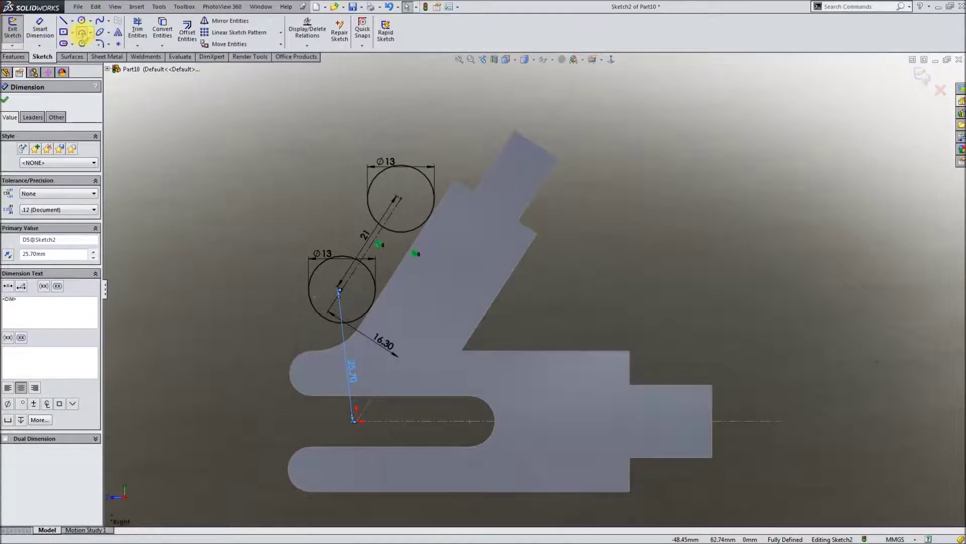
pyautogui.click(81, 33)
pyautogui.scroll(-5, 429, 190)
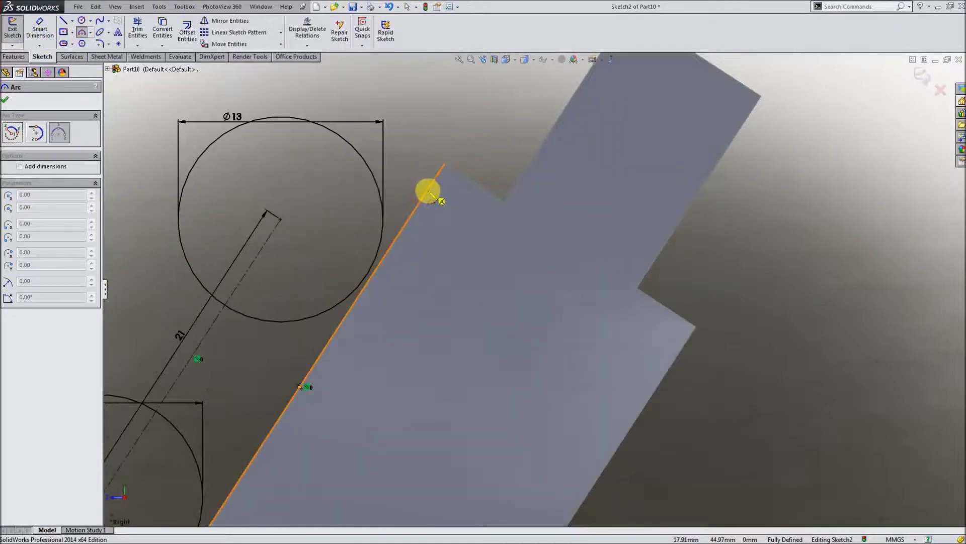
# Draw an arc from the arm edge's top corner to the upper circle, tangent to both.
pyautogui.click(428, 192)
pyautogui.click(376, 184)
pyautogui.click(400, 199)
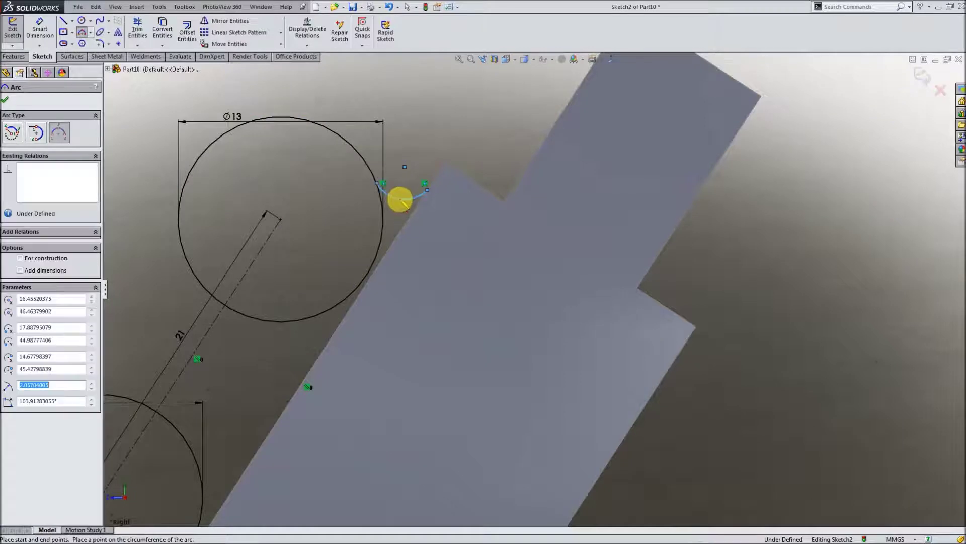
pyautogui.keyDown('ctrl'); pyautogui.click(370, 177); pyautogui.keyUp('ctrl')
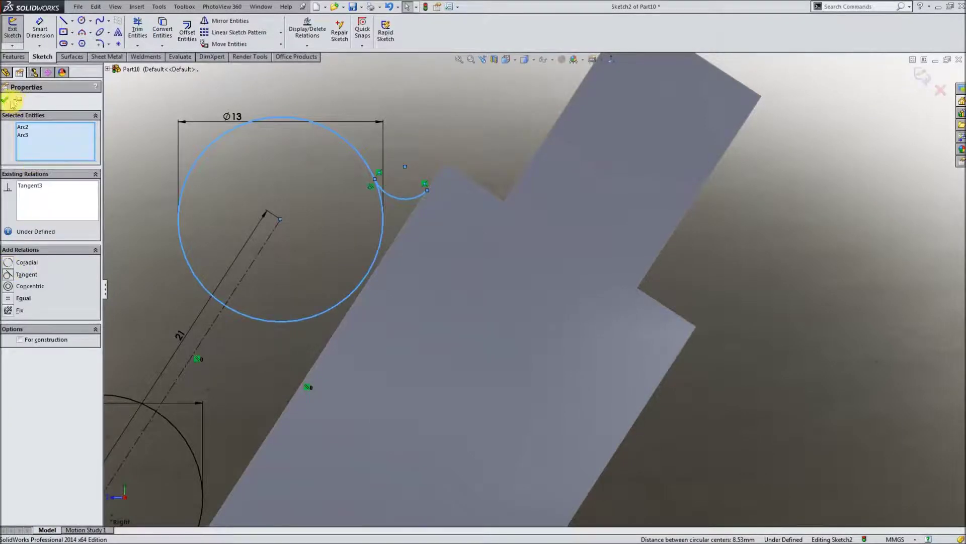
pyautogui.click(400, 104)
pyautogui.click(419, 197)
pyautogui.keyDown('ctrl'); pyautogui.click(419, 206); pyautogui.keyUp('ctrl')
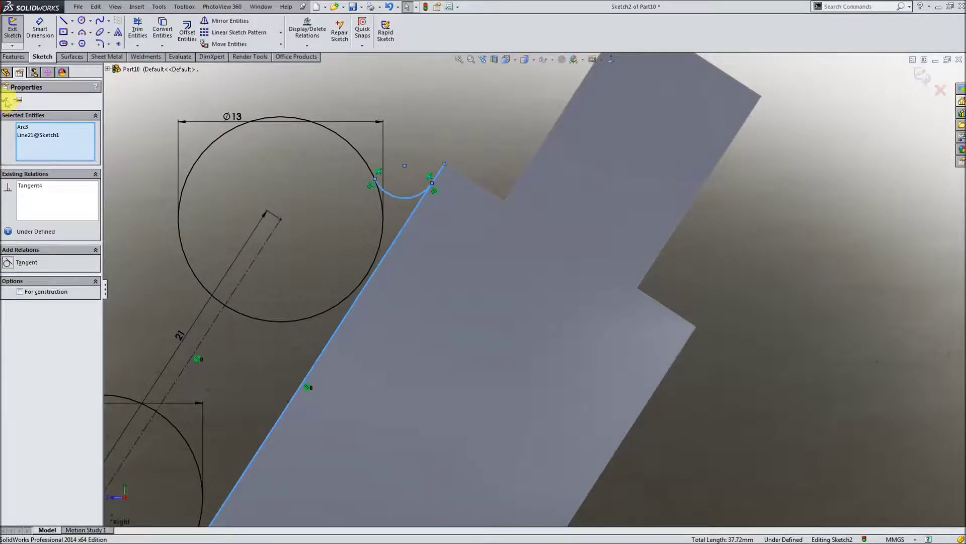
pyautogui.click(7, 102)
pyautogui.press('z')
# Dimension the small arc's radius to 2.
pyautogui.click(42, 31)
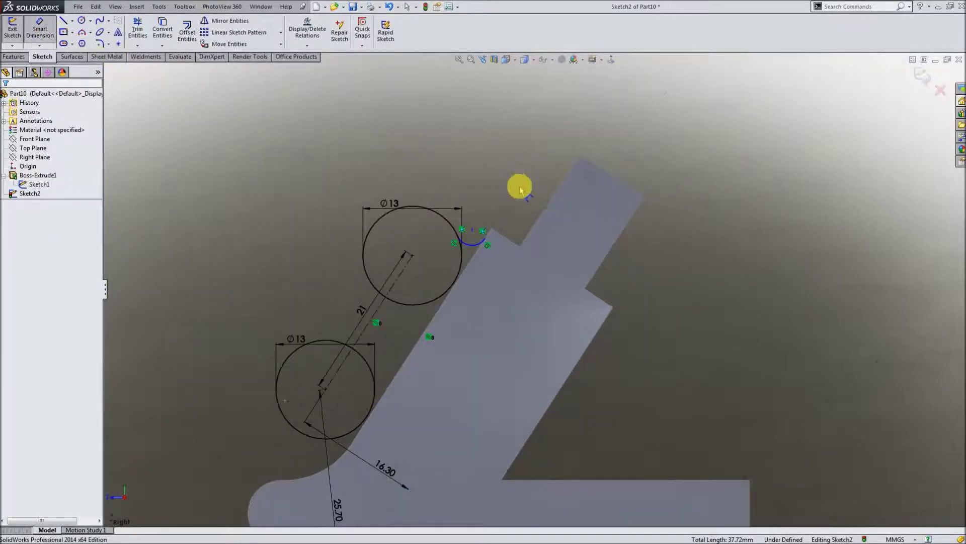
pyautogui.scroll(-3, 516, 173)
pyautogui.click(436, 306)
pyautogui.click(441, 239)
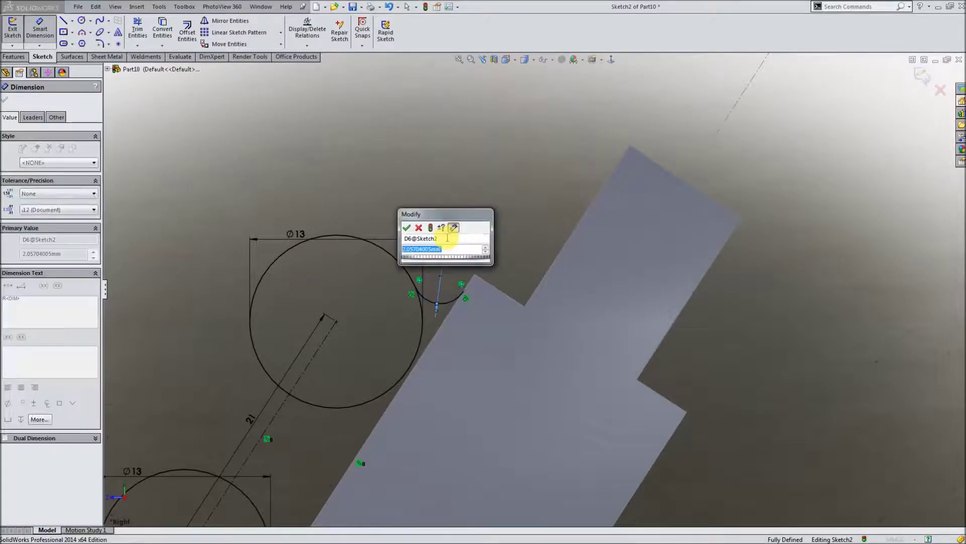
pyautogui.write('2')
pyautogui.press('Return')
pyautogui.click(431, 192)
pyautogui.press('z')
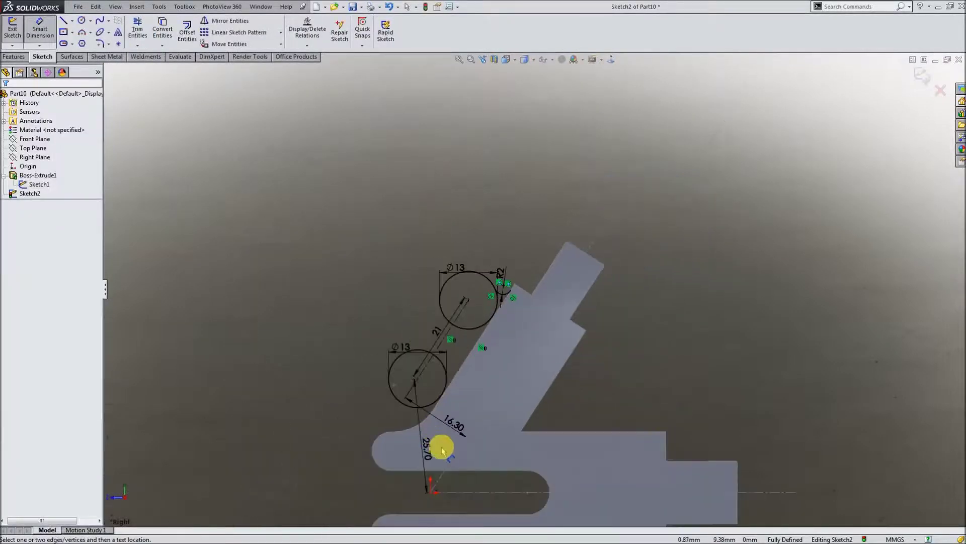
pyautogui.scroll(-3, 357, 321)
# Draw a three-point arc from the lower Ø13 circle to the part edge.
pyautogui.click(81, 32)
pyautogui.scroll(-2, 520, 318)
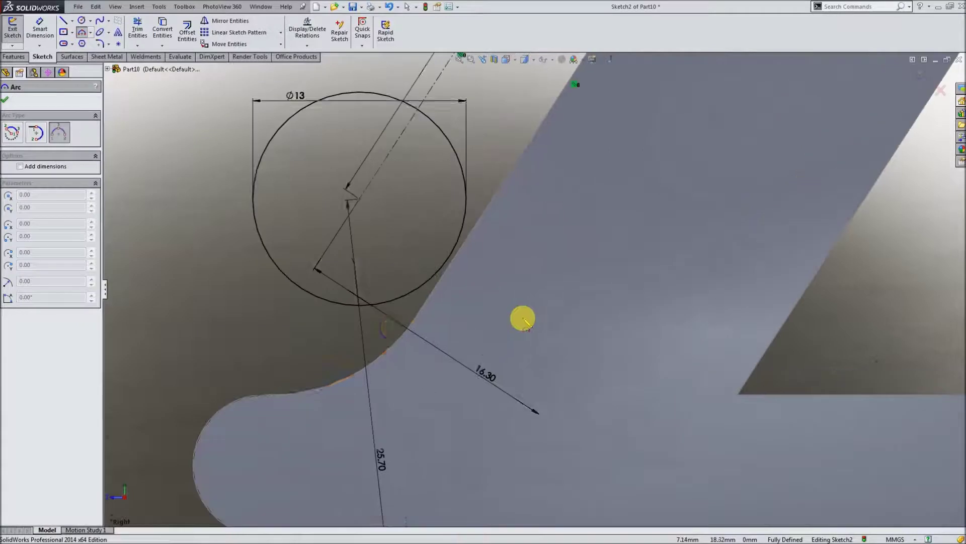
pyautogui.moveTo(369, 305); pyautogui.dragTo(399, 343)
pyautogui.click(397, 315)
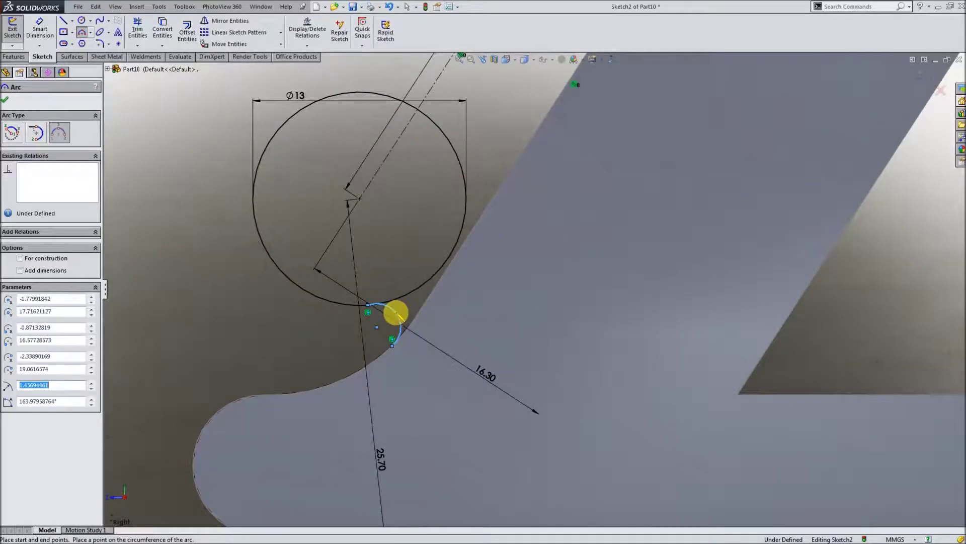
pyautogui.press('Escape')
pyautogui.scroll(-2, 398, 342)
# Make the small arc tangent to the lower Ø13 circle and the part's curved edge.
pyautogui.click(430, 303)
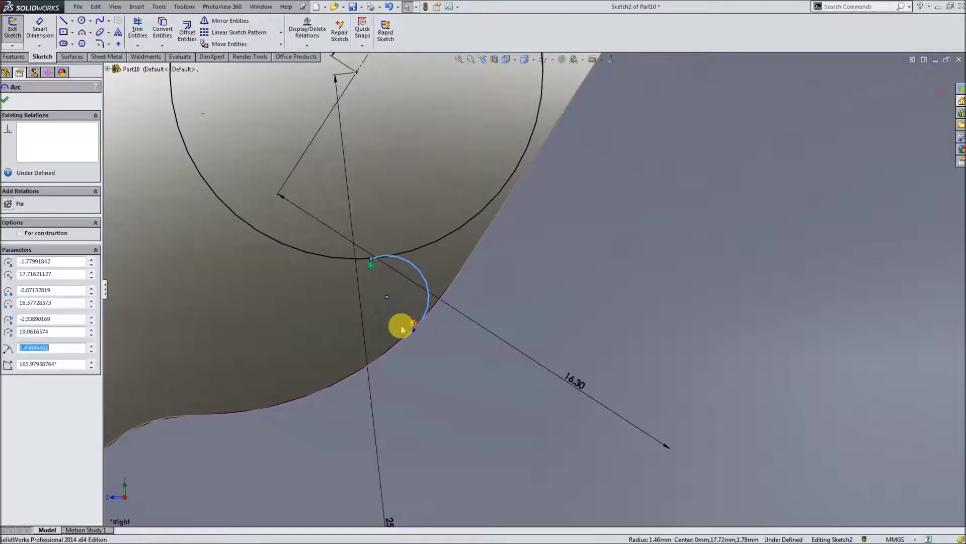
pyautogui.click(192, 214)
pyautogui.click(370, 256)
pyautogui.keyDown('ctrl'); pyautogui.click(403, 259); pyautogui.keyUp('ctrl')
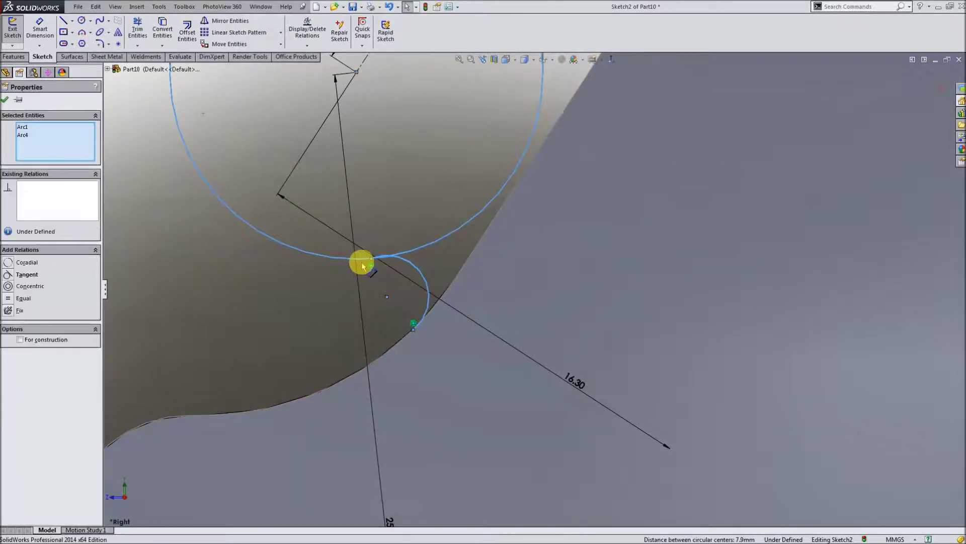
pyautogui.click(8, 275)
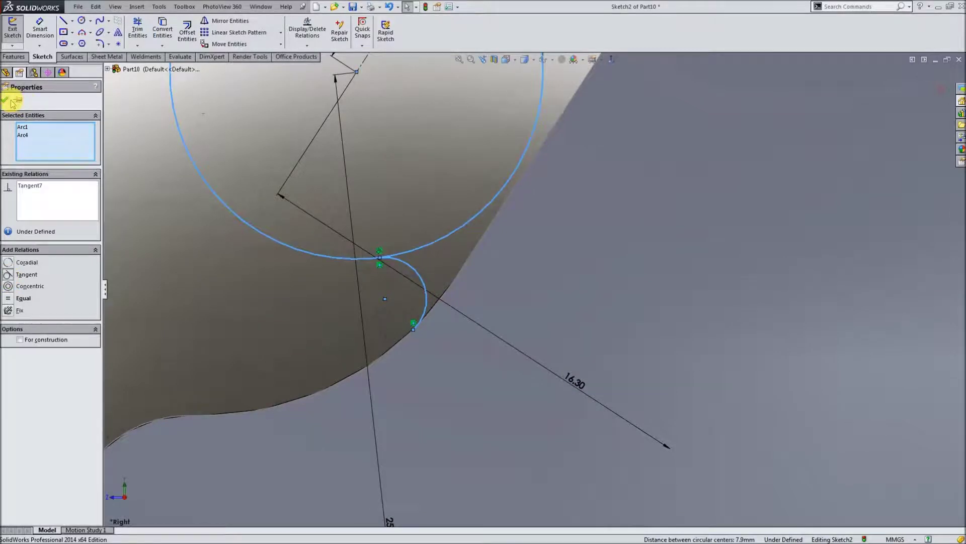
pyautogui.click(7, 101)
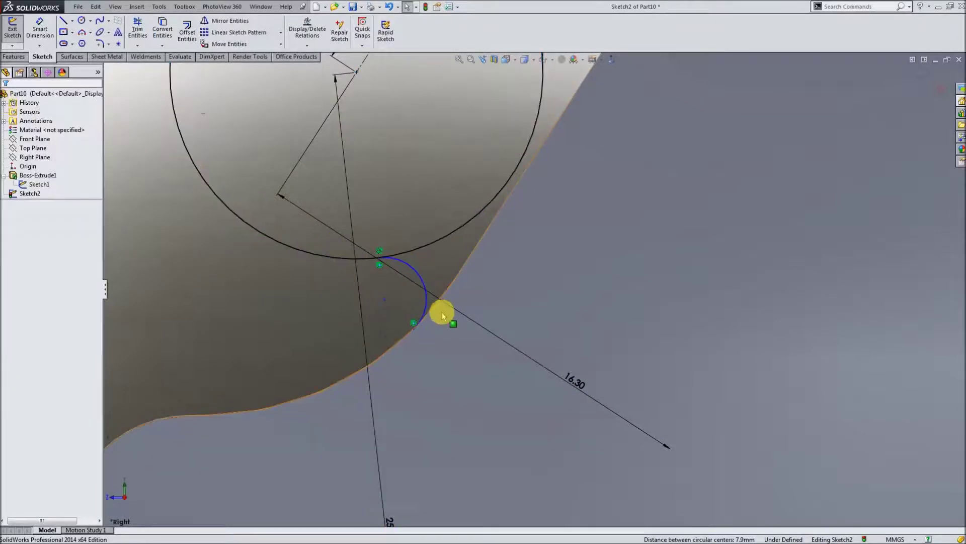
pyautogui.click(425, 302)
pyautogui.keyDown('ctrl'); pyautogui.click(397, 345); pyautogui.keyUp('ctrl')
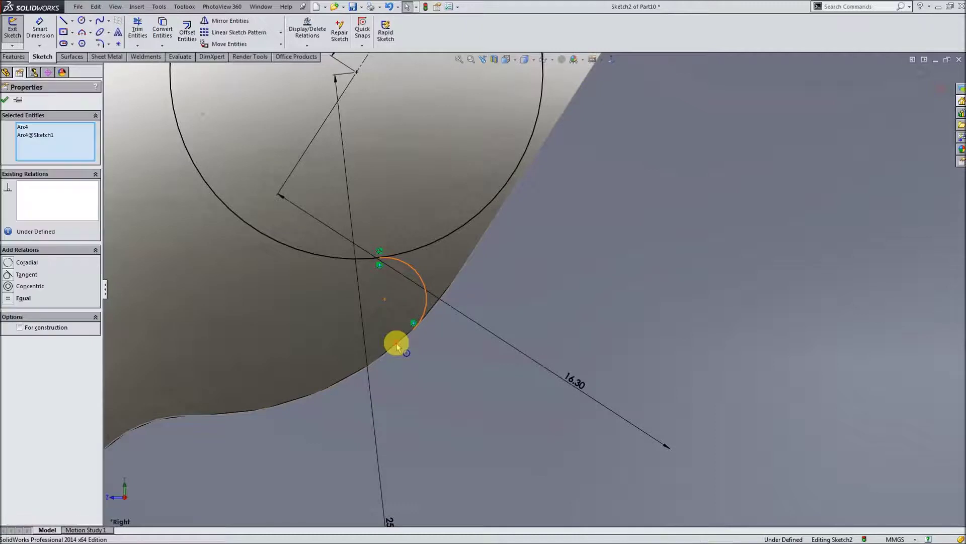
pyautogui.click(8, 275)
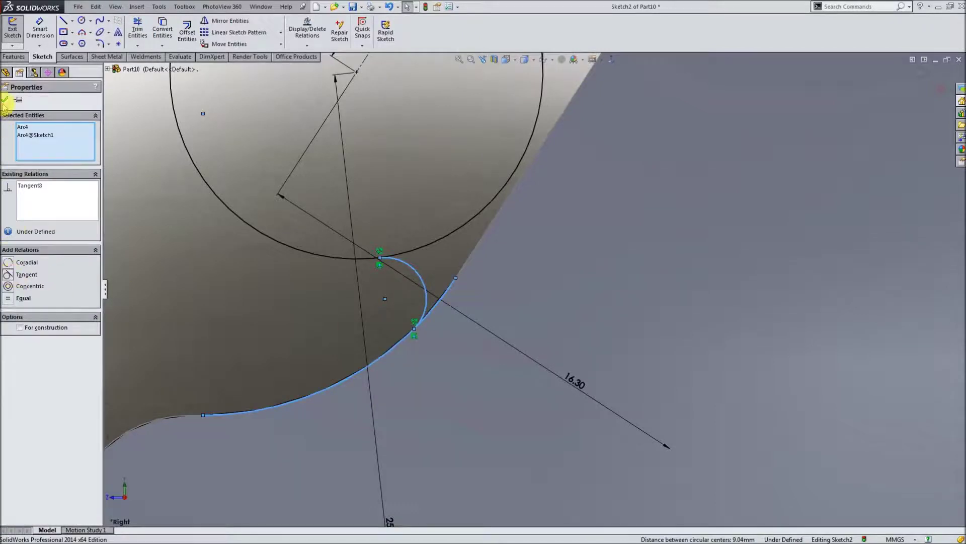
pyautogui.click(5, 100)
# Dimension the lower arc's radius to 2 mm.
pyautogui.click(38, 25)
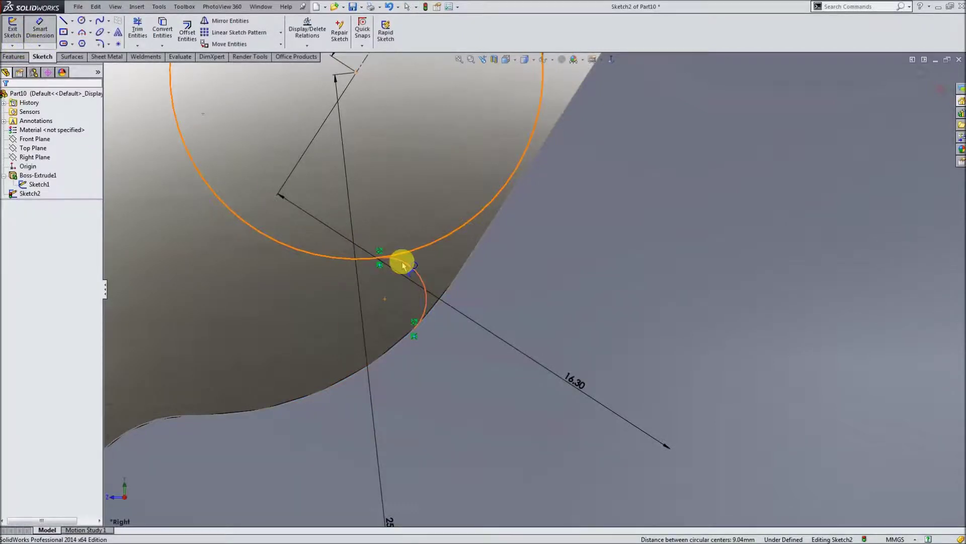
pyautogui.click(400, 262)
pyautogui.click(367, 307)
pyautogui.write('2')
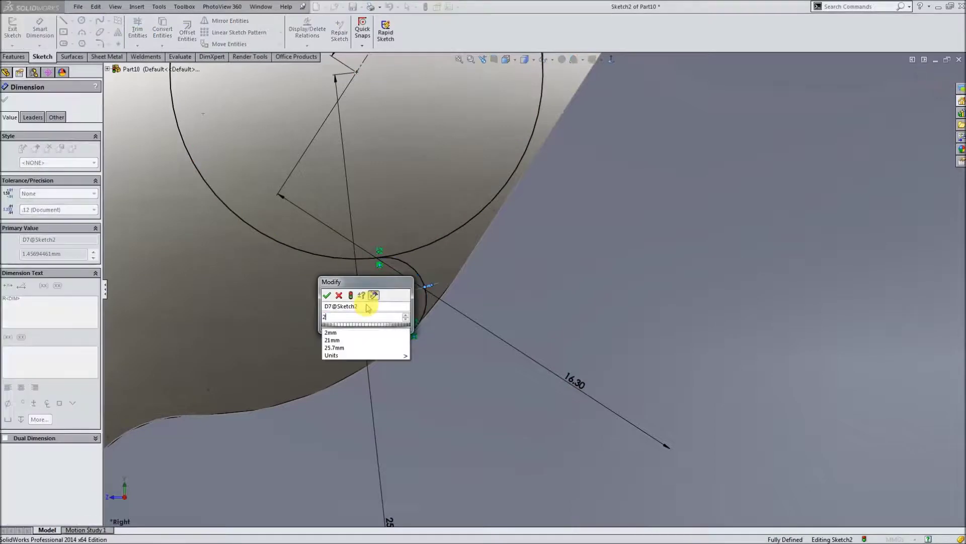
pyautogui.press('Return')
# Convert the slanted and curved part edges into the sketch.
pyautogui.click(162, 29)
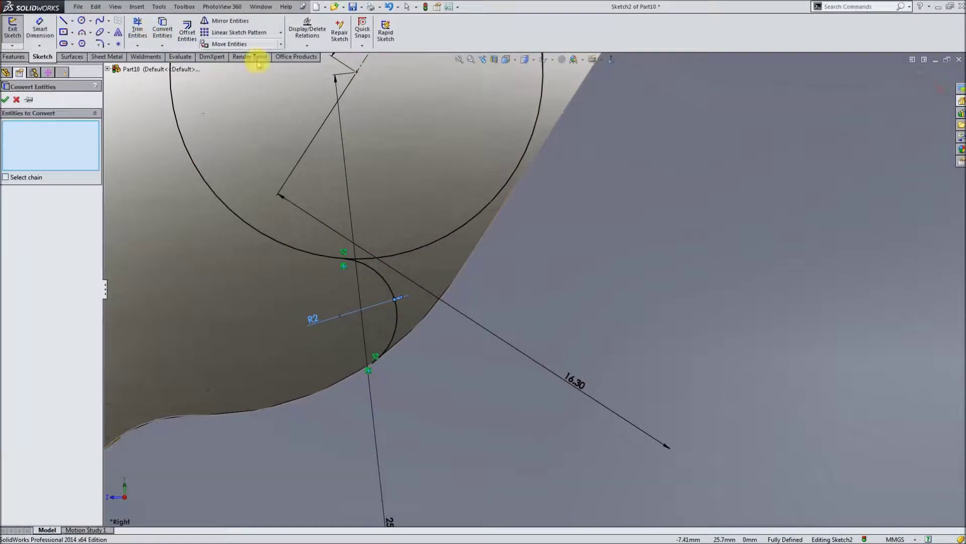
pyautogui.click(468, 259)
pyautogui.click(451, 284)
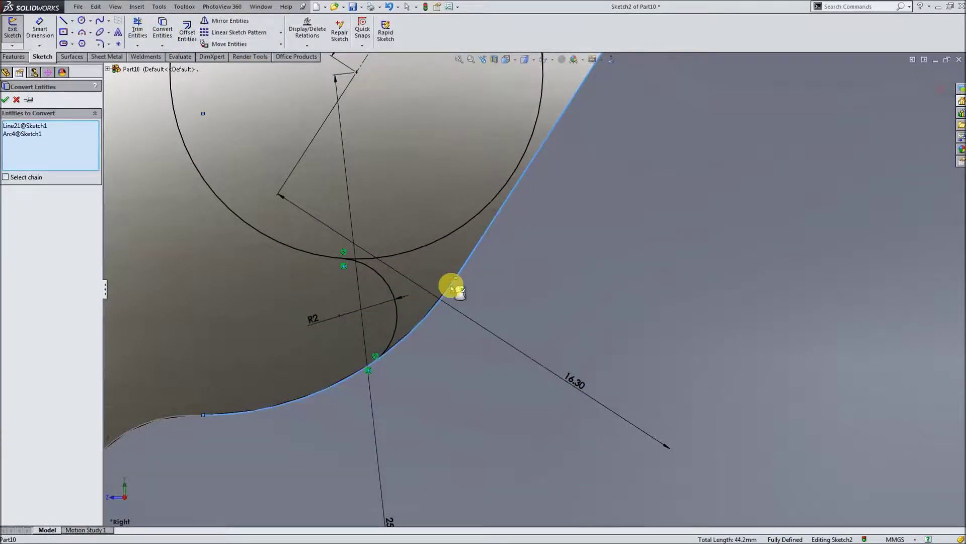
pyautogui.press('Return')
pyautogui.scroll(3, 658, 241)
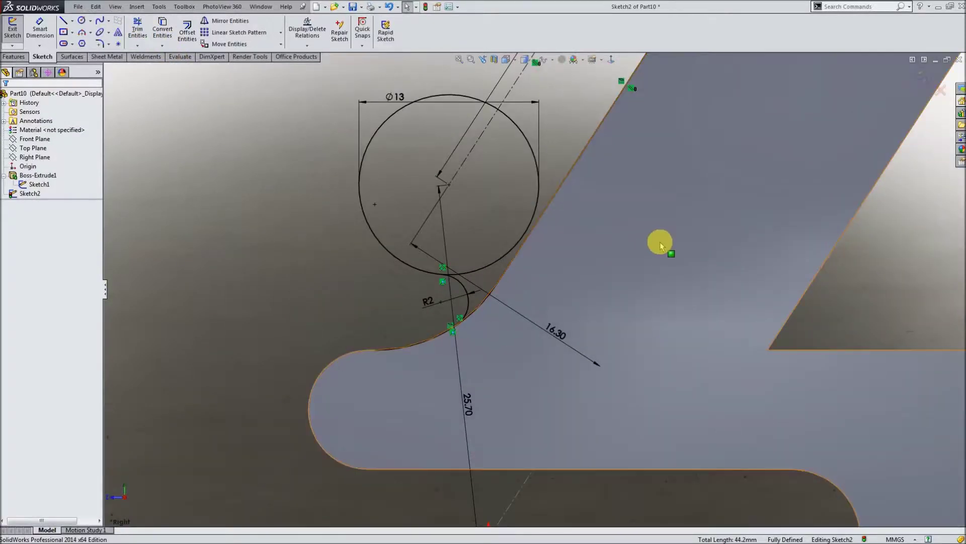
pyautogui.scroll(2, 671, 133)
pyautogui.scroll(-2, 671, 134)
# Draw a line between the two circles, parallel to the dashed centre line.
pyautogui.click(64, 21)
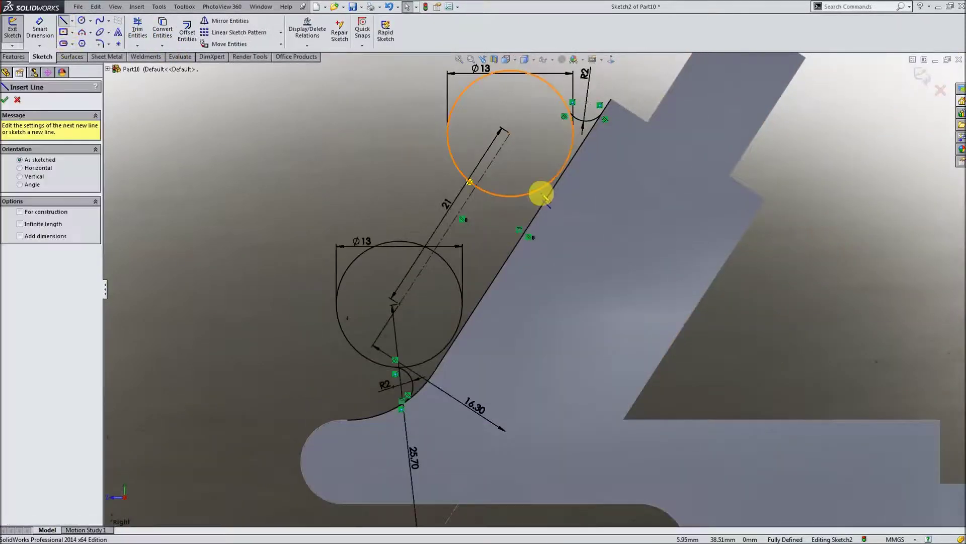
pyautogui.scroll(-2, 549, 184)
pyautogui.click(513, 183)
pyautogui.click(422, 334)
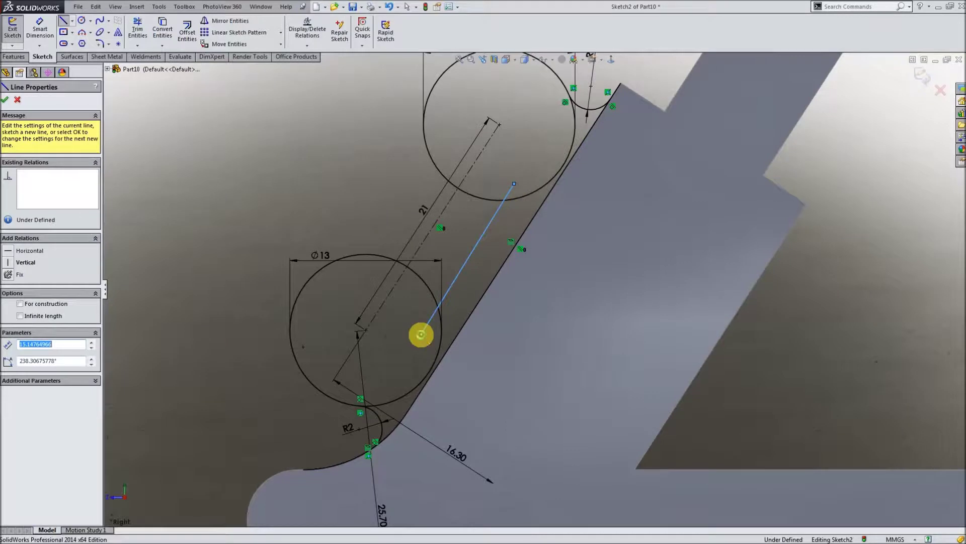
pyautogui.press('Escape')
pyautogui.click(470, 252)
pyautogui.keyDown('ctrl'); pyautogui.click(422, 245); pyautogui.keyUp('ctrl')
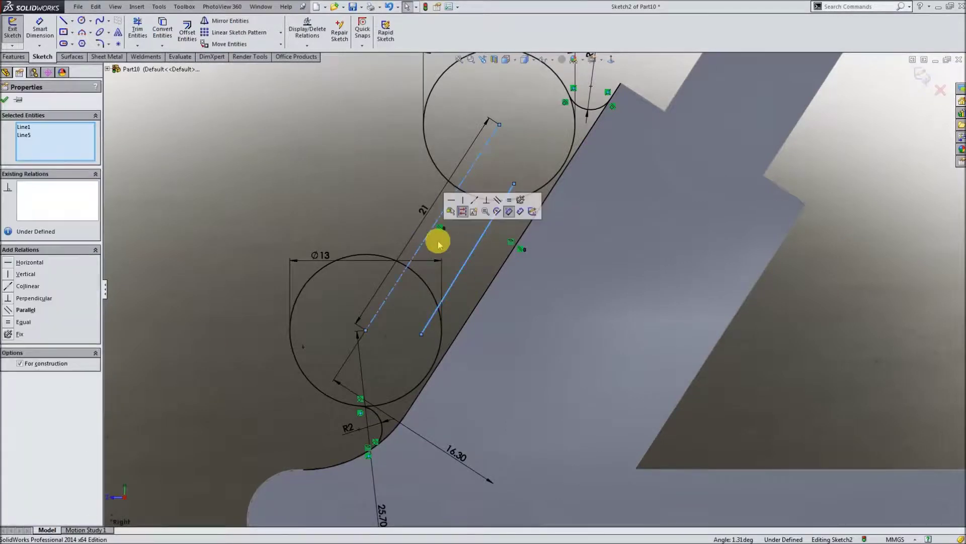
pyautogui.click(6, 99)
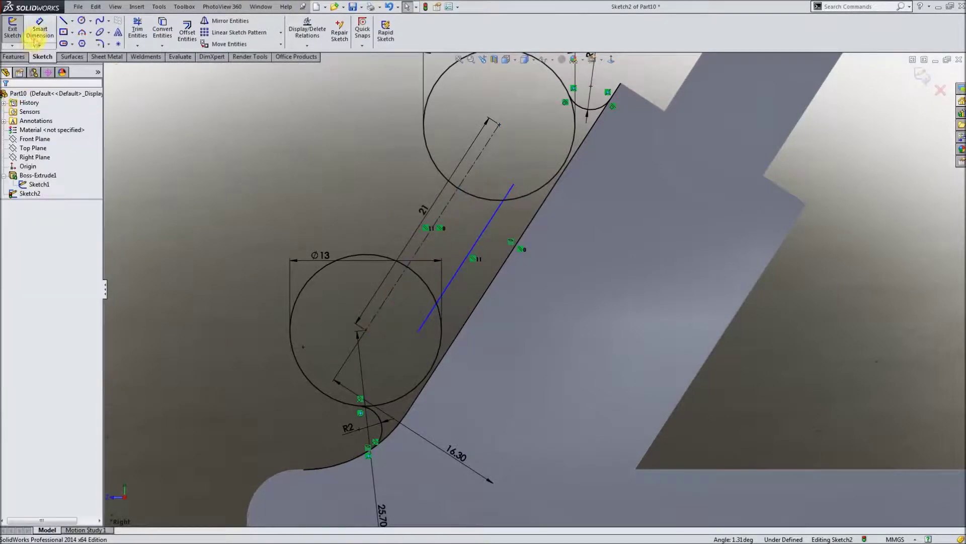
# Dimension the new line 1.9 mm from the slanted part edge.
pyautogui.click(478, 243)
pyautogui.click(506, 256)
pyautogui.write('1.9')
pyautogui.press('Return')
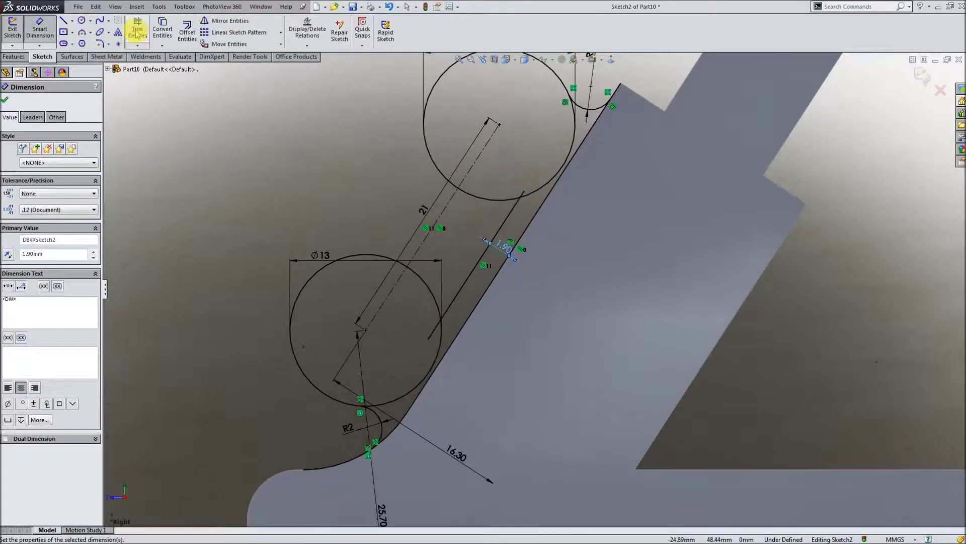
pyautogui.click(138, 29)
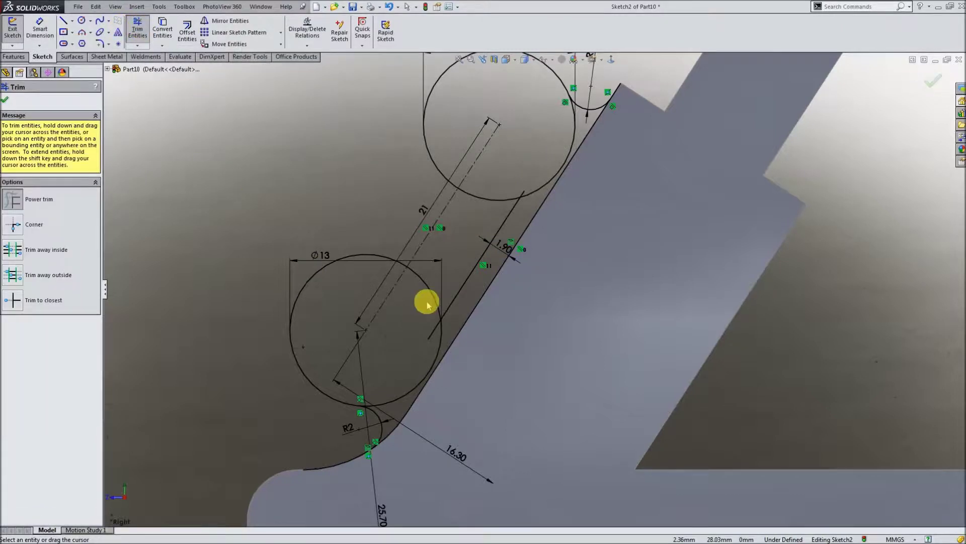
# Trim the excess segments near the lower R2 arc and both circles.
pyautogui.scroll(3, 427, 302)
pyautogui.moveTo(391, 388); pyautogui.dragTo(401, 418)
pyautogui.scroll(-3, 451, 371)
pyautogui.moveTo(453, 337); pyautogui.dragTo(450, 304)
pyautogui.scroll(4, 463, 255)
pyautogui.scroll(-4, 629, 98)
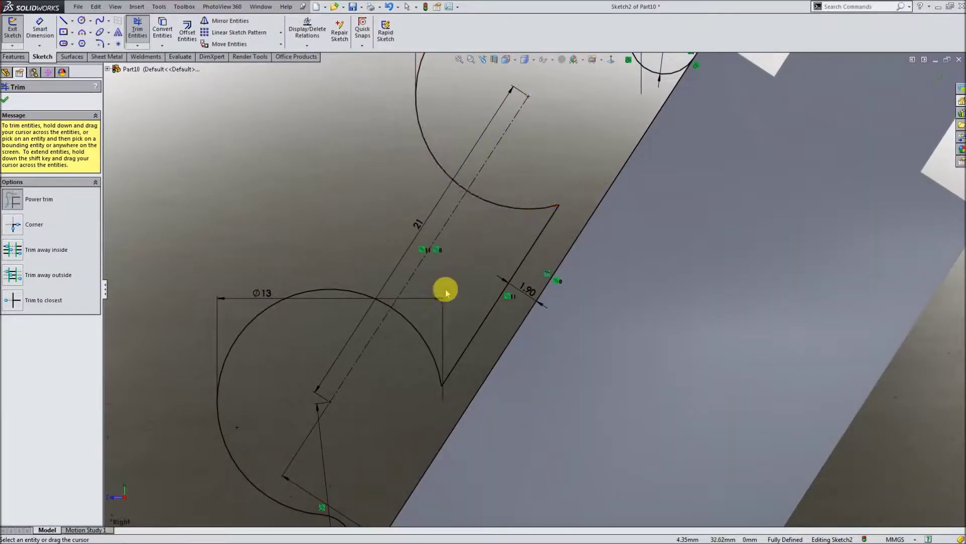
pyautogui.scroll(3, 640, 151)
pyautogui.scroll(-3, 587, 195)
pyautogui.moveTo(564, 197); pyautogui.dragTo(585, 249)
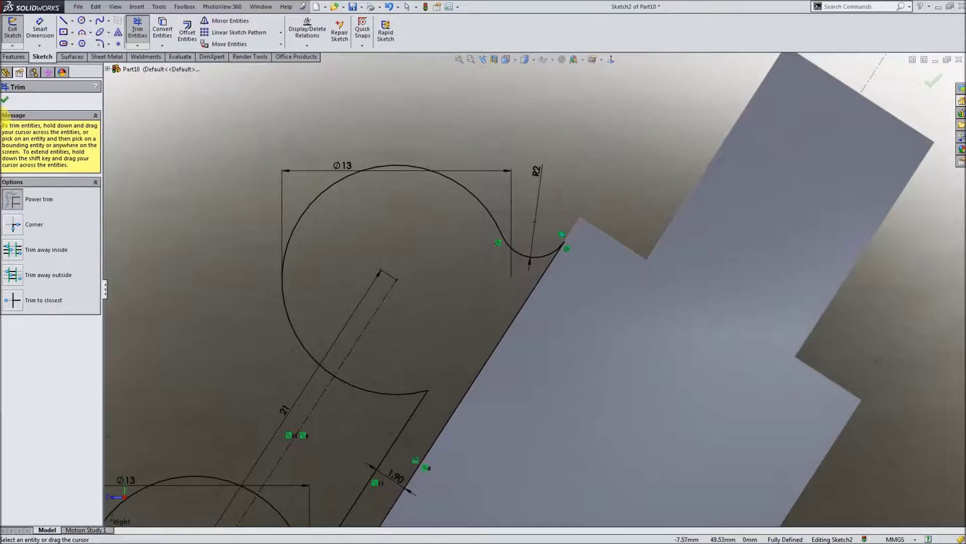
pyautogui.click(7, 99)
# Extrude the trimmed sketch 7 mm as a boss.
pyautogui.scroll(3, 445, 92)
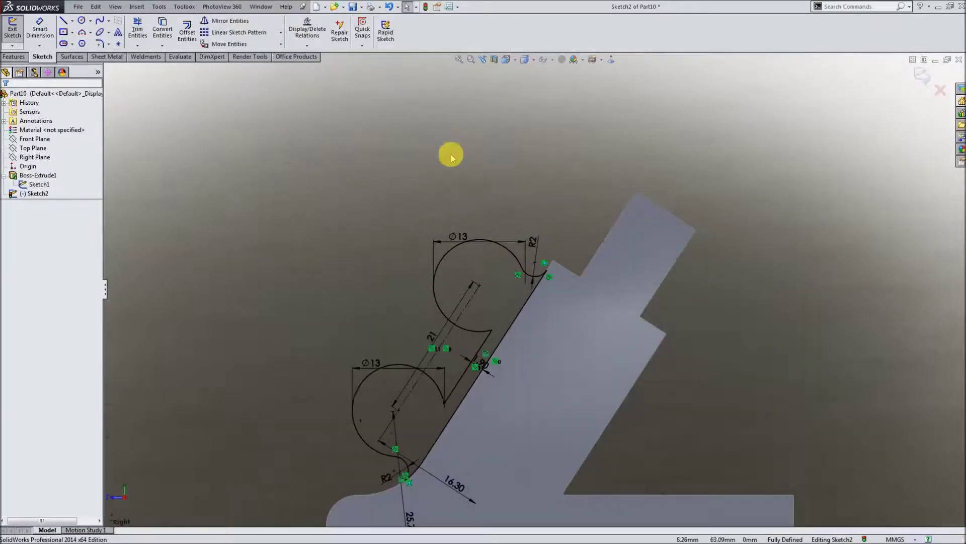
pyautogui.click(13, 56)
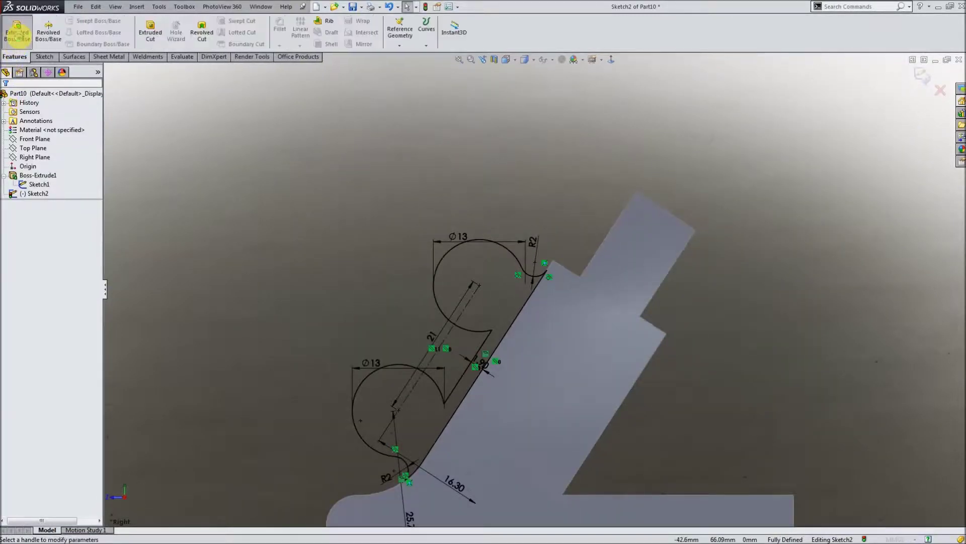
pyautogui.click(17, 35)
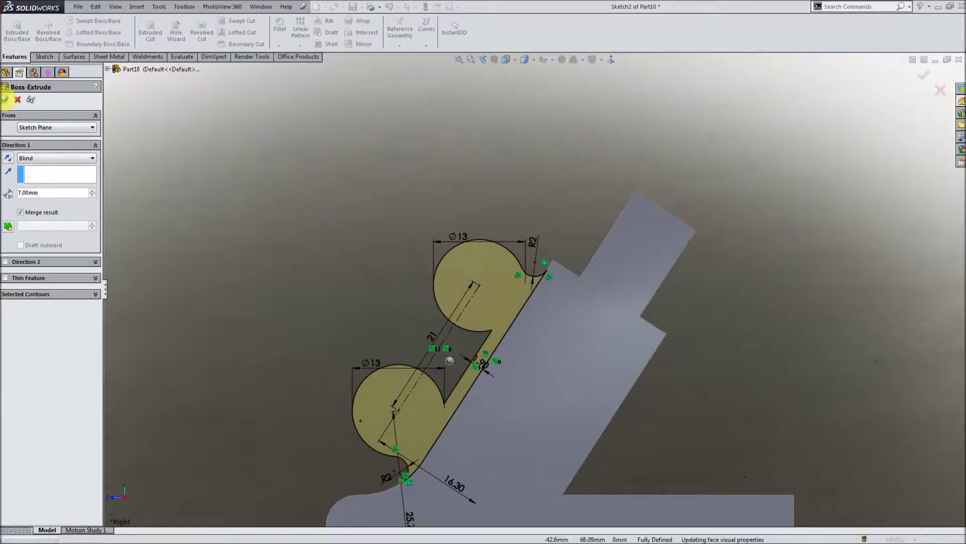
pyautogui.click(5, 99)
pyautogui.click(22, 58)
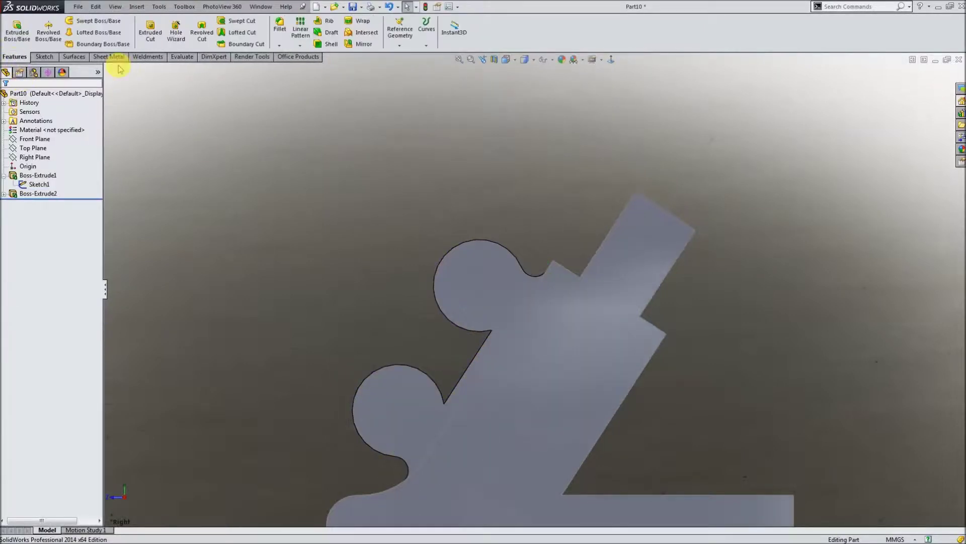
# Add M6x1.0 tapped holes at the centres of the upper and lower lugs.
pyautogui.click(176, 31)
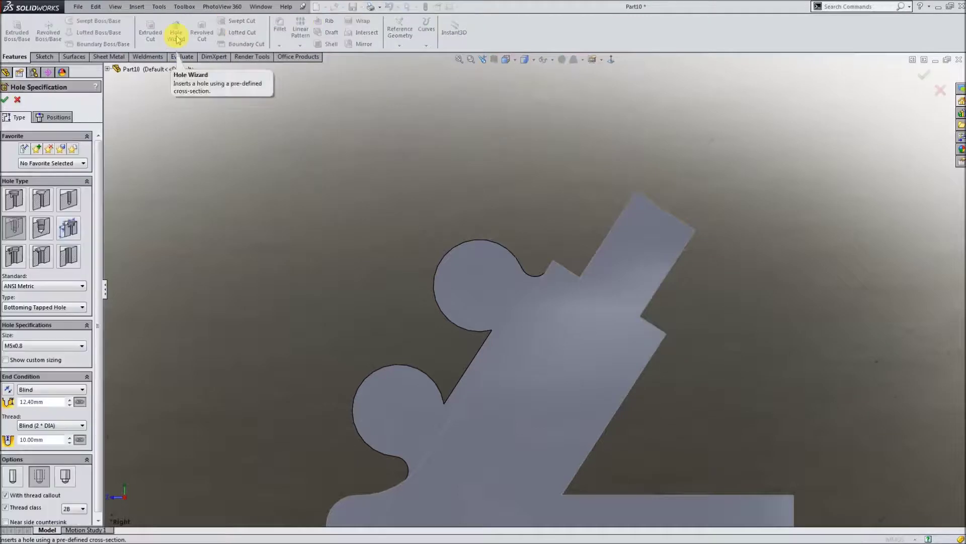
pyautogui.click(26, 346)
pyautogui.click(28, 364)
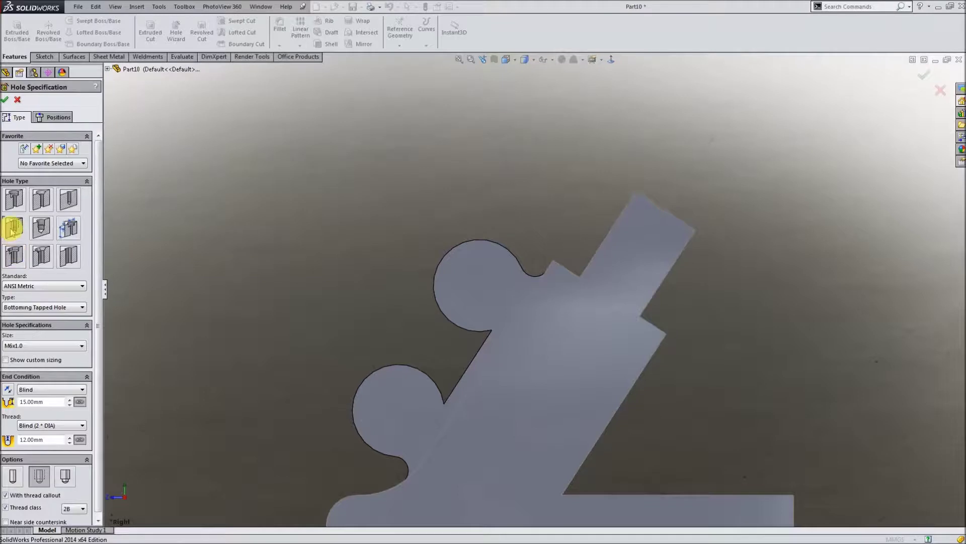
pyautogui.click(69, 120)
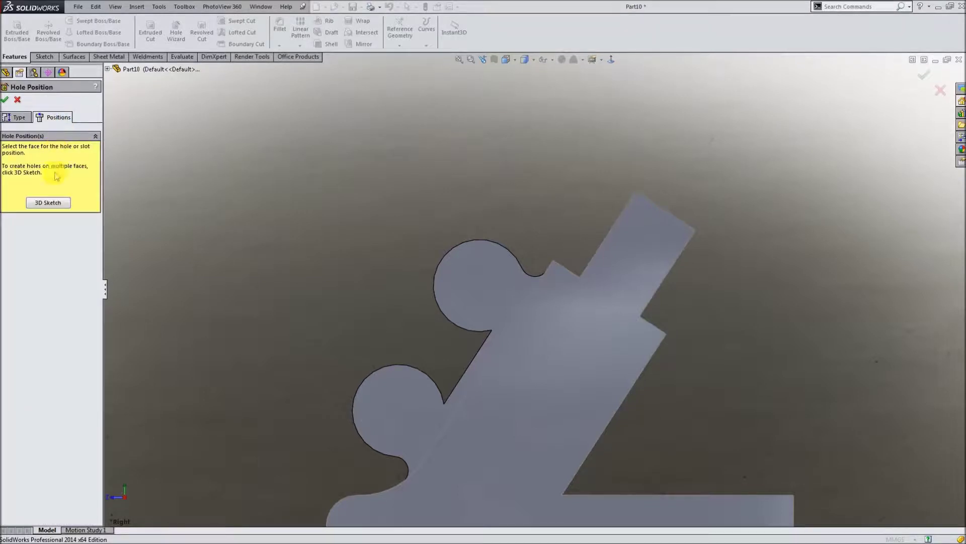
pyautogui.scroll(-2, 572, 303)
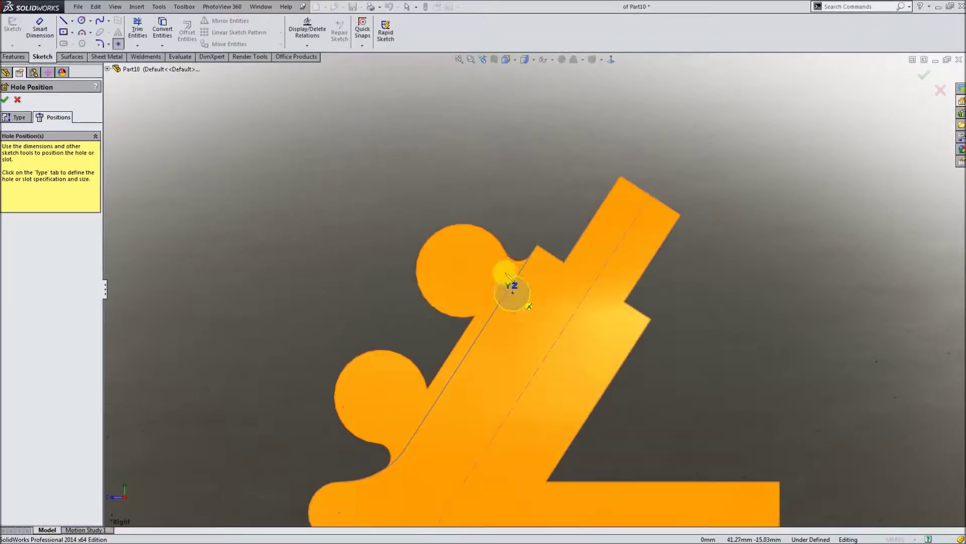
pyautogui.click(463, 271)
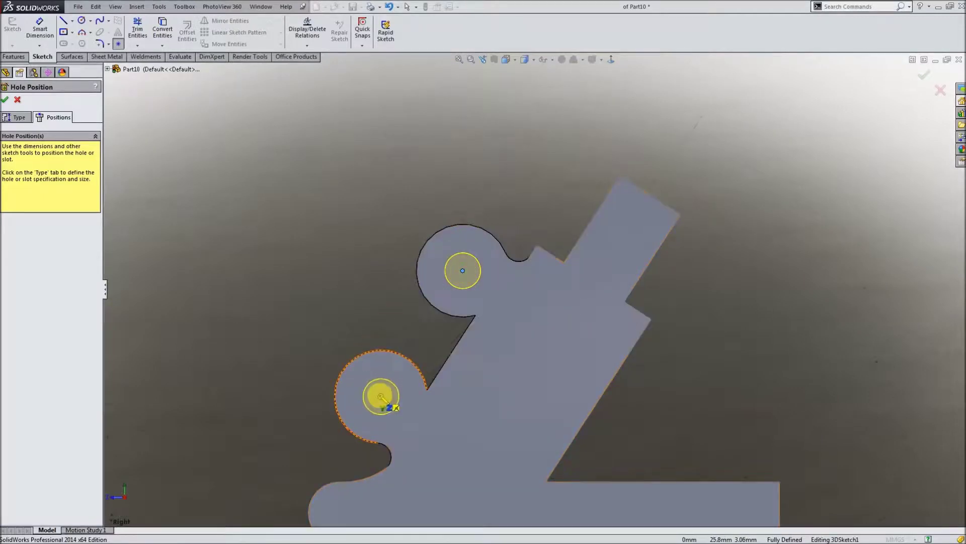
pyautogui.click(381, 396)
pyautogui.press('Return')
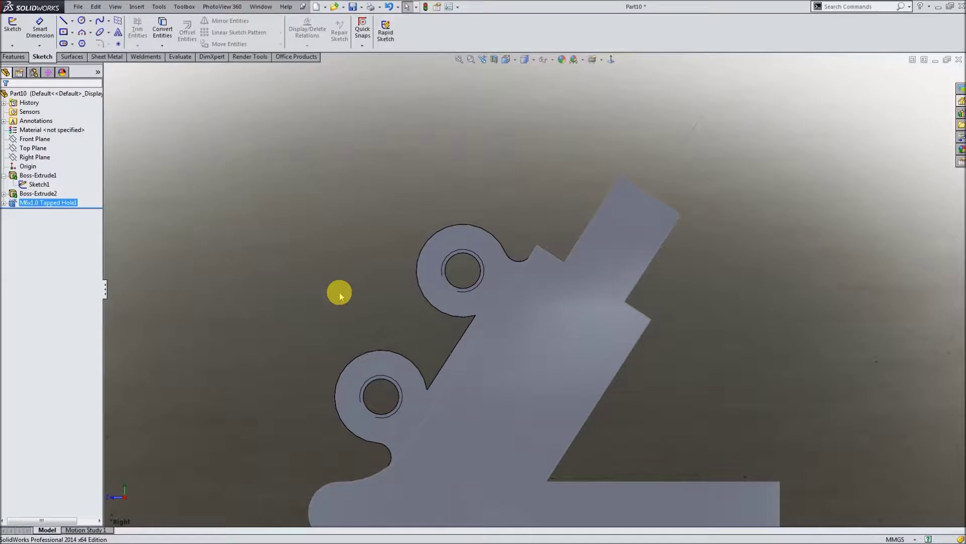
pyautogui.click(15, 58)
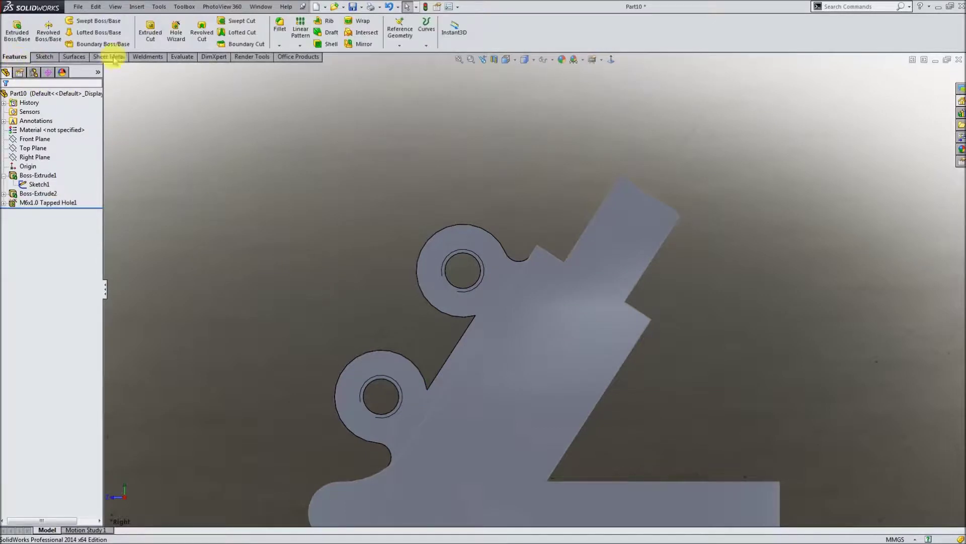
# Fillet the angled tab's top edges (5 mm) and the inner corner (2 mm) with FilletXpert.
pyautogui.click(279, 45)
pyautogui.click(280, 55)
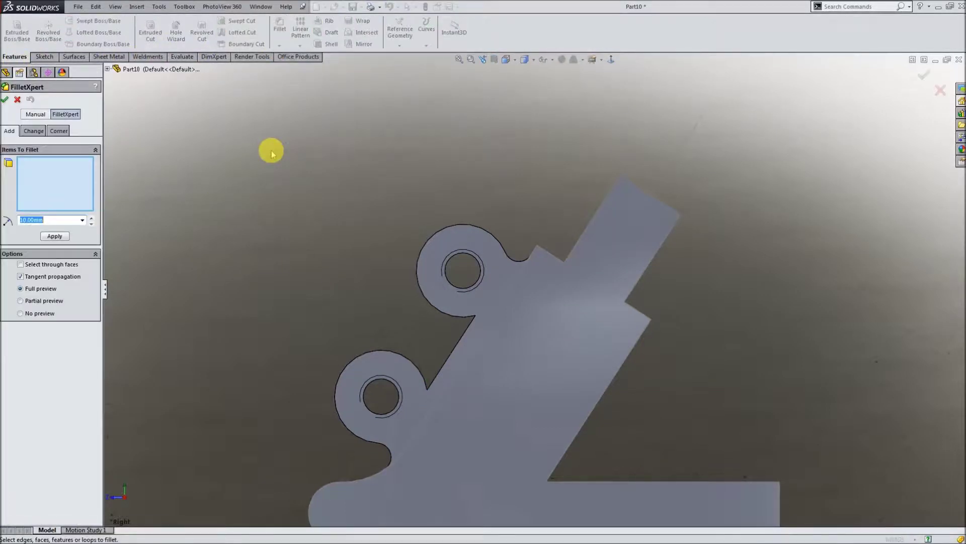
pyautogui.moveTo(356, 175); pyautogui.dragTo(351, 212, button='middle')
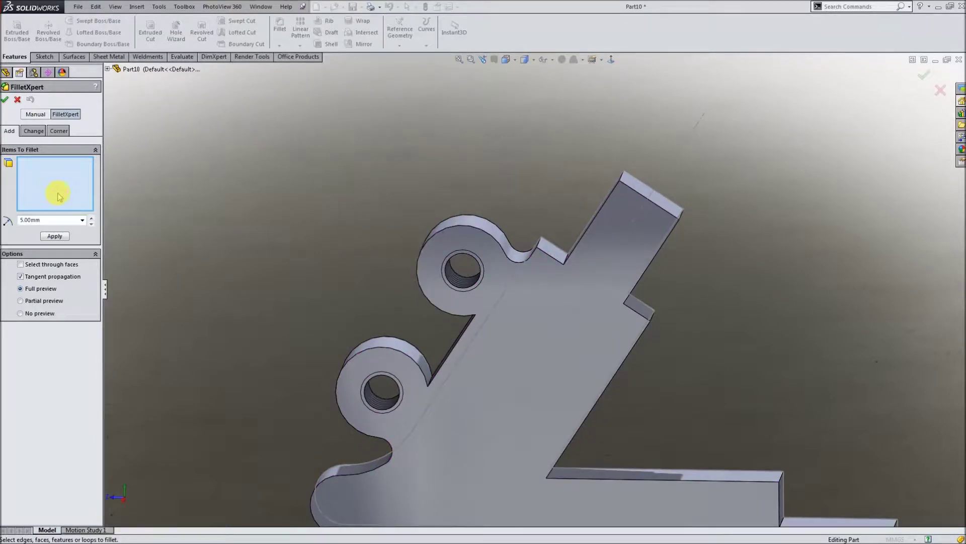
pyautogui.click(623, 176)
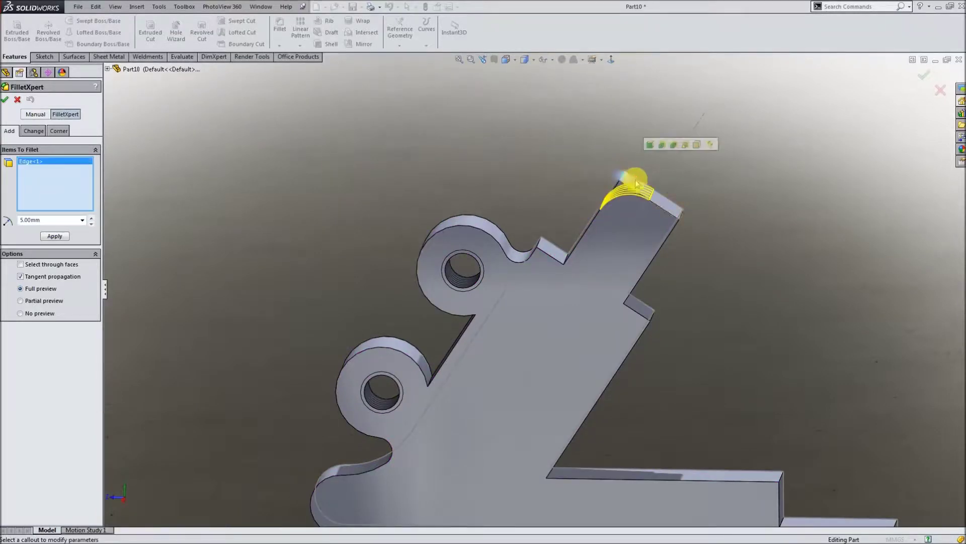
pyautogui.click(682, 214)
pyautogui.press('Return')
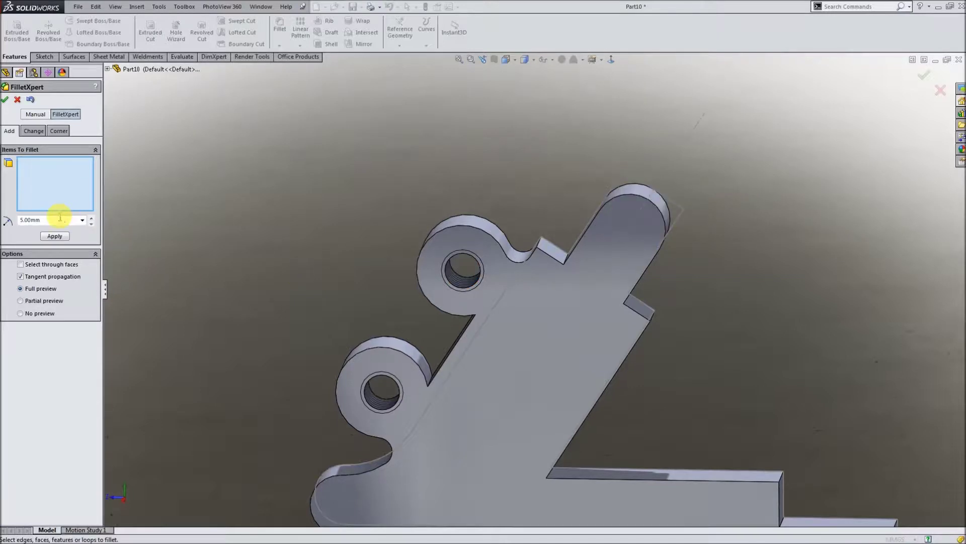
pyautogui.moveTo(610, 432); pyautogui.dragTo(593, 446, button='middle')
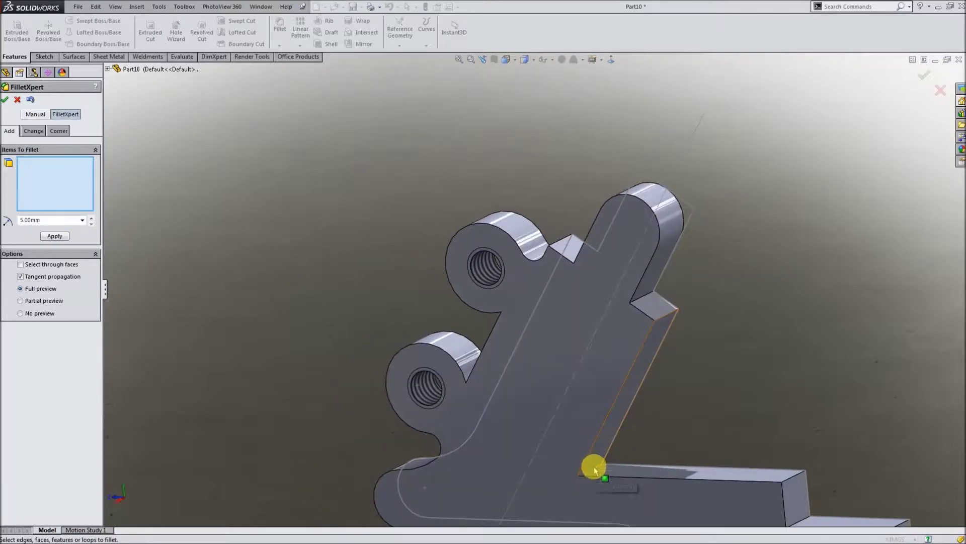
pyautogui.click(594, 470)
pyautogui.press('Return')
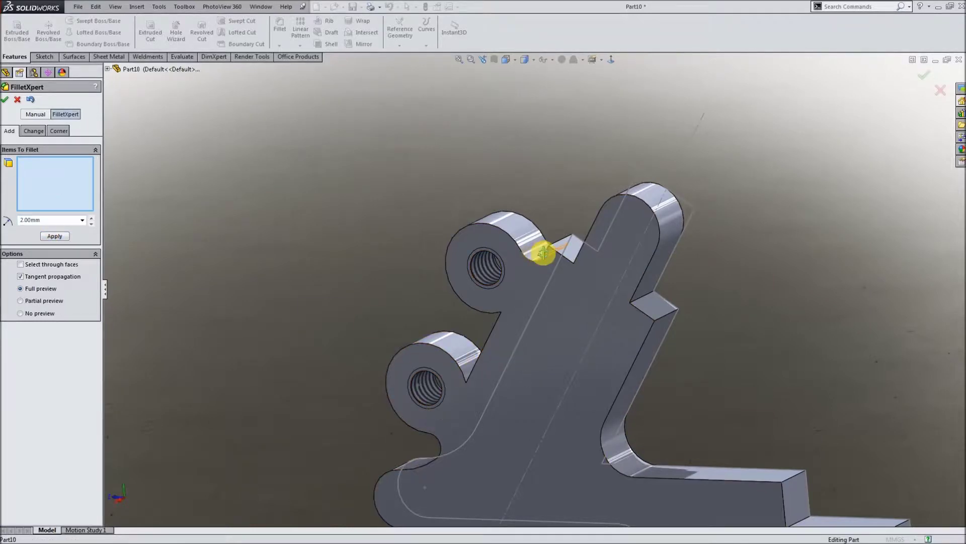
# Select and deselect candidate edges around the bosses, ending on the arm's end face.
pyautogui.moveTo(543, 250); pyautogui.dragTo(638, 231, button='middle')
pyautogui.moveTo(573, 301)
pyautogui.mouseDown(button='middle')
pyautogui.moveTo(587, 242)
pyautogui.moveTo(582, 302)
pyautogui.moveTo(502, 399)
pyautogui.moveTo(518, 382)
pyautogui.mouseUp(button='middle')
pyautogui.click(579, 310)
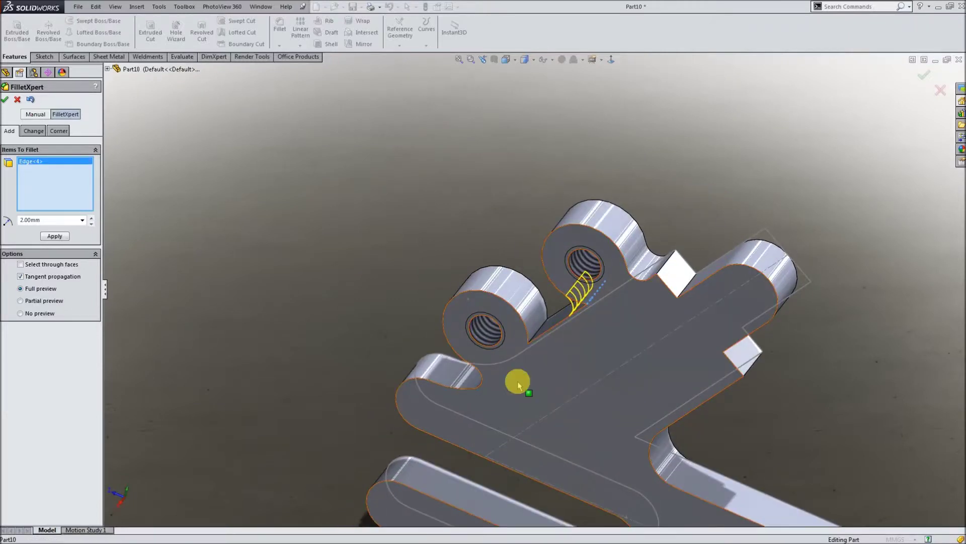
pyautogui.click(538, 335)
pyautogui.scroll(4, 494, 282)
pyautogui.scroll(-3, 746, 431)
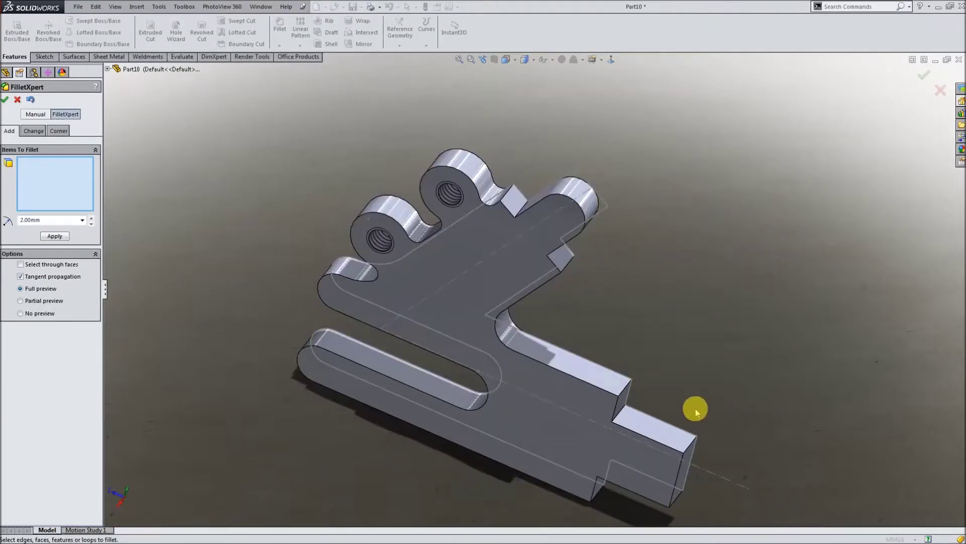
pyautogui.click(625, 392)
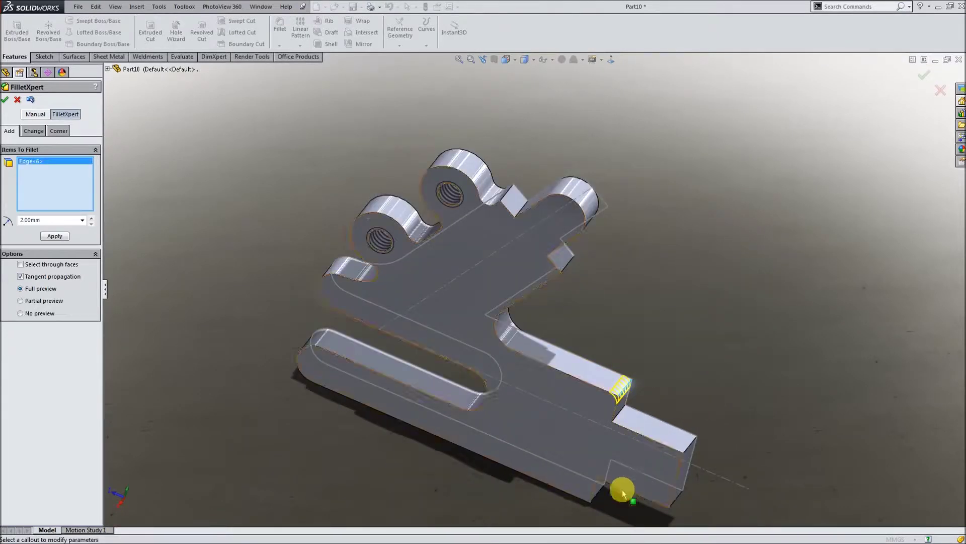
pyautogui.click(598, 498)
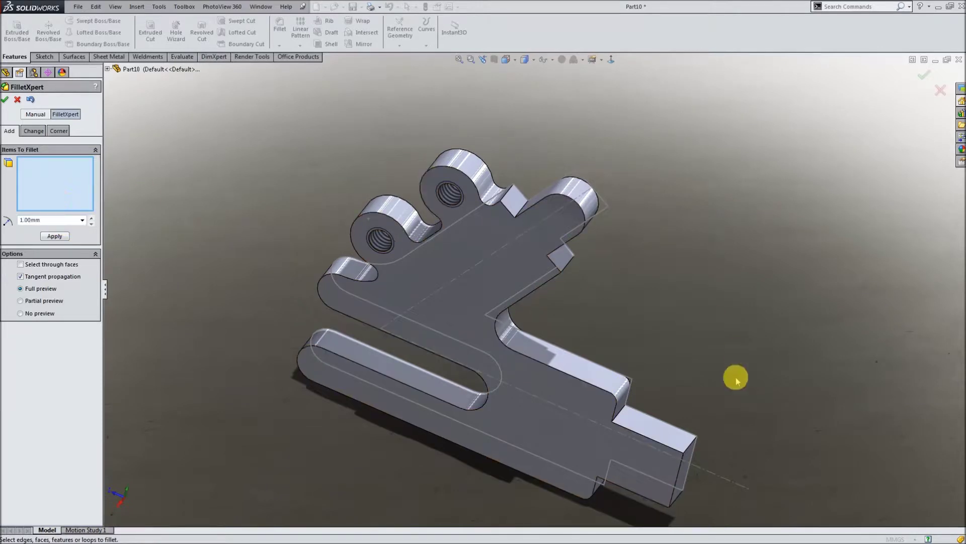
pyautogui.click(695, 442)
# Clear the fillet selection and try picking edges around the arm and lobes.
pyautogui.rightClick(28, 161)
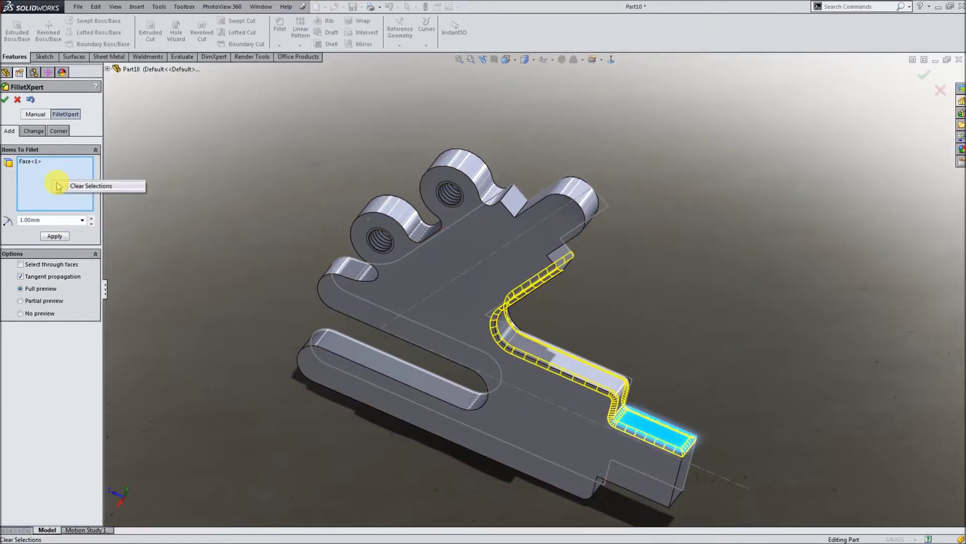
pyautogui.click(95, 187)
pyautogui.click(691, 446)
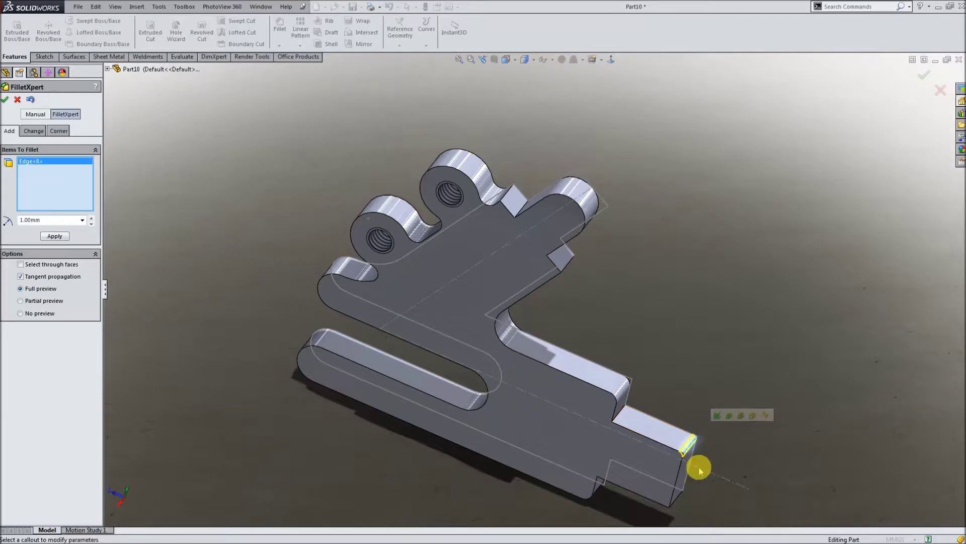
pyautogui.click(679, 501)
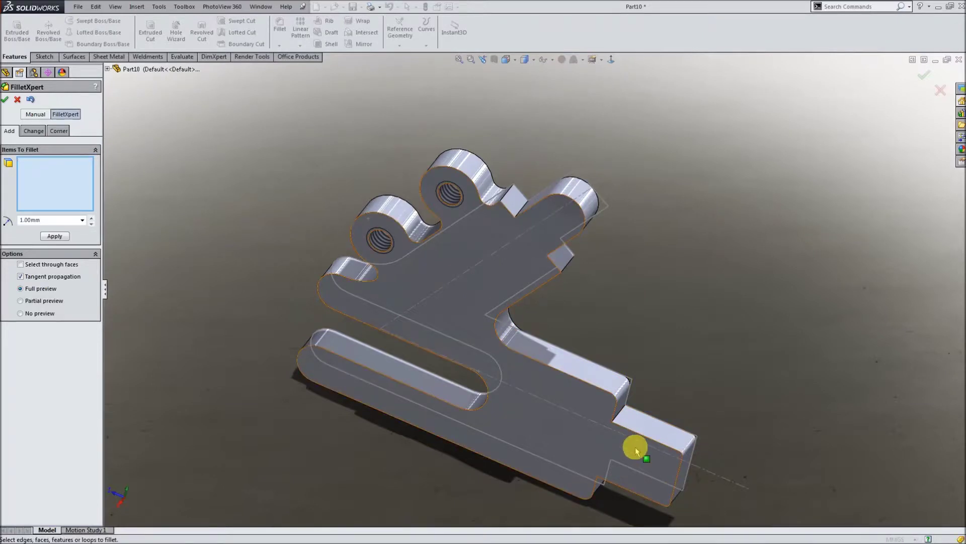
pyautogui.click(509, 192)
pyautogui.click(568, 266)
pyautogui.write('0.25')
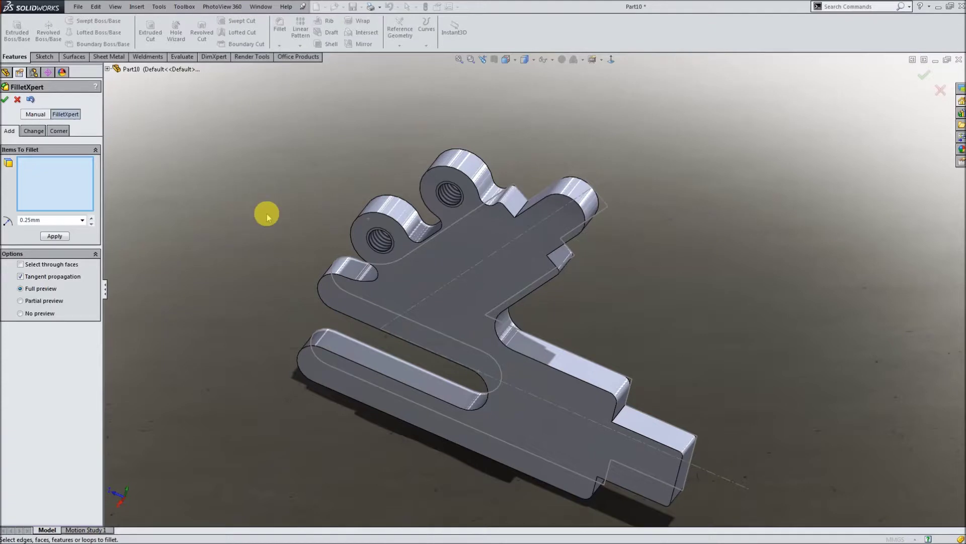
pyautogui.click(351, 281)
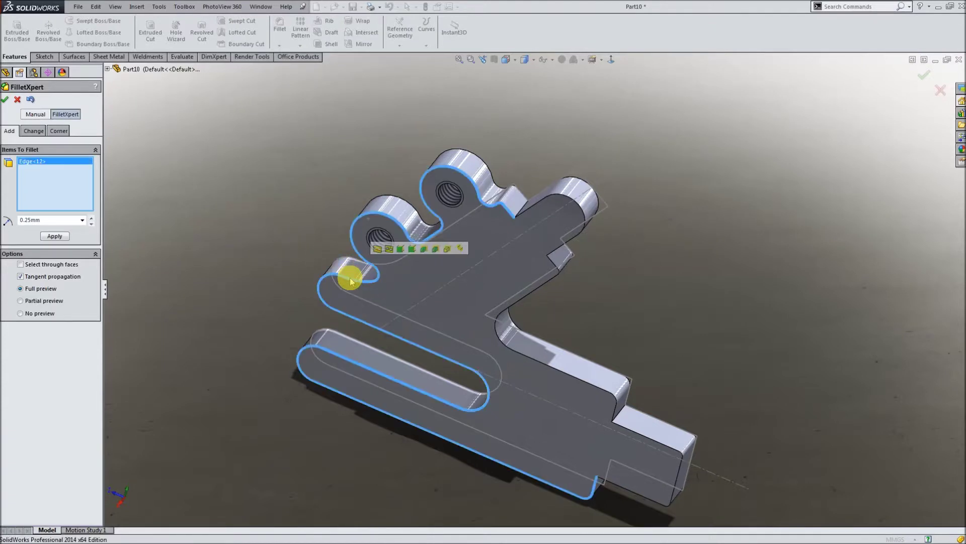
pyautogui.click(395, 200)
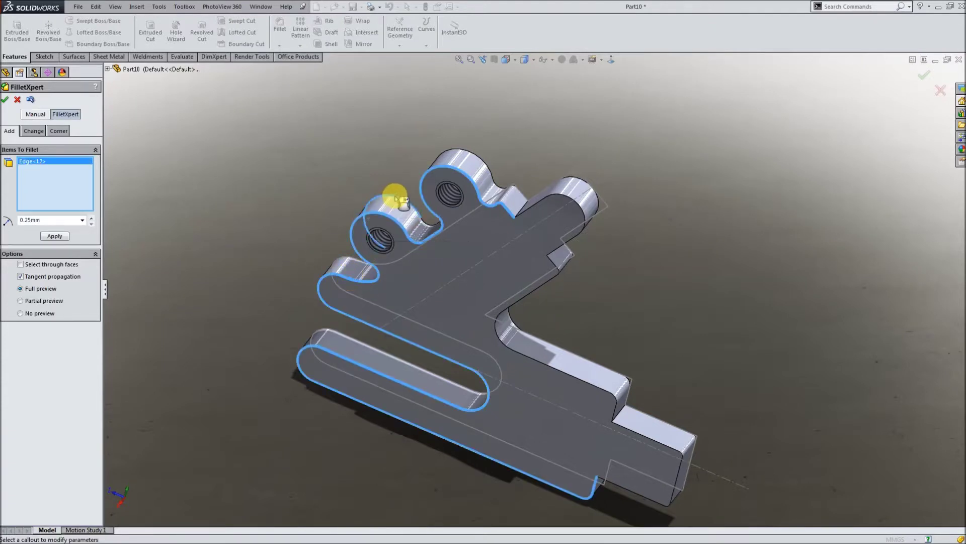
pyautogui.press('Escape')
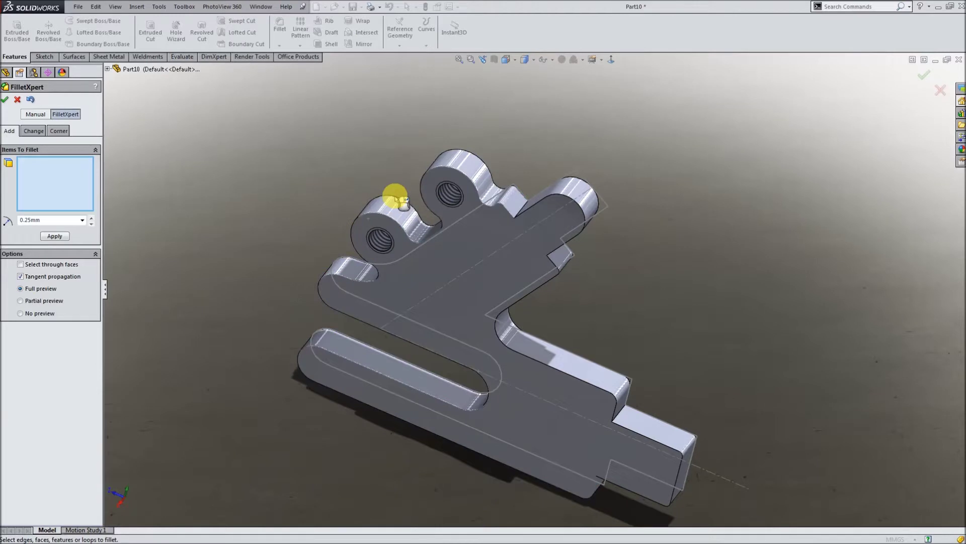
# Fillet all 39 connected right-side outline edges at 0.25 mm.
pyautogui.click(528, 359)
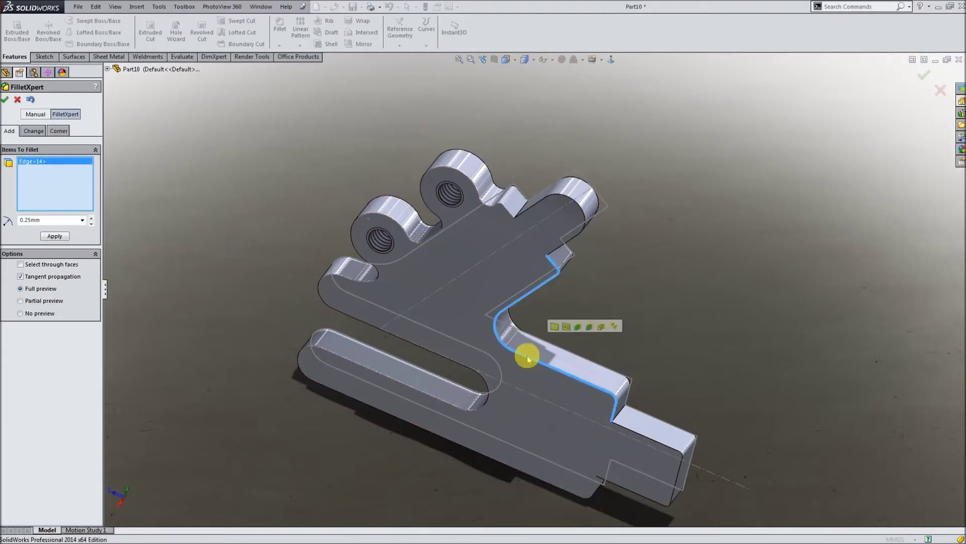
pyautogui.click(602, 327)
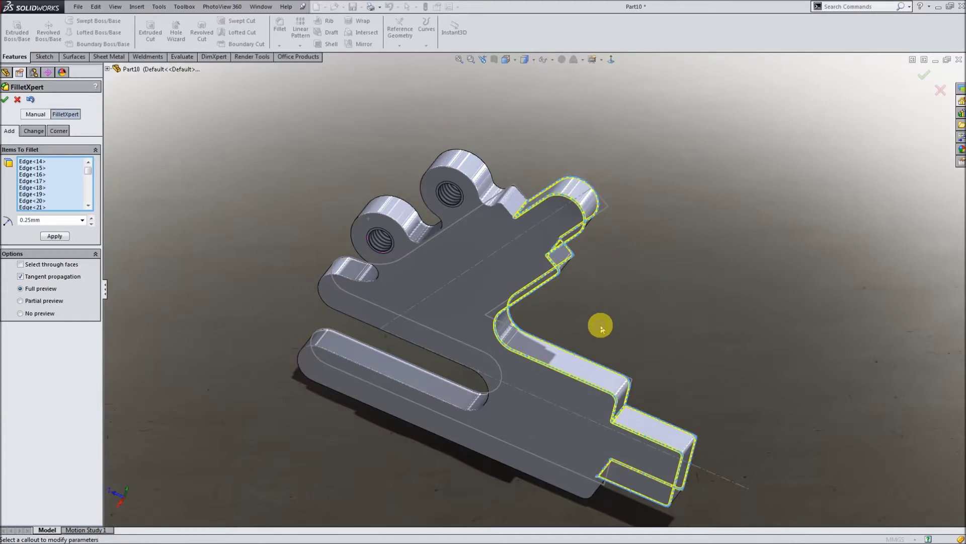
pyautogui.rightClick(602, 327)
pyautogui.click(625, 398)
pyautogui.click(657, 341)
pyautogui.moveTo(682, 388)
pyautogui.mouseDown(button='middle')
pyautogui.moveTo(671, 226)
pyautogui.moveTo(762, 350)
pyautogui.mouseUp(button='middle')
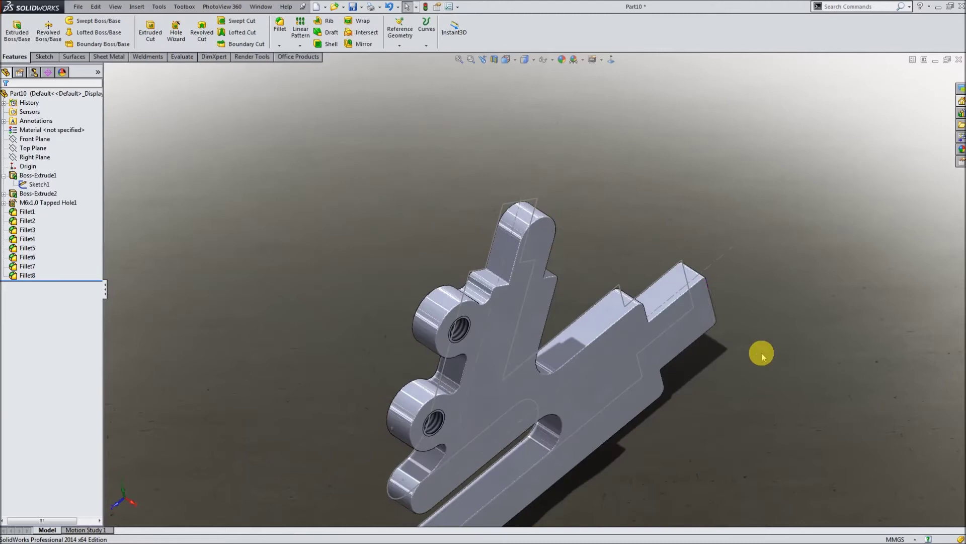
# Orbit and zoom around the bracket to inspect the lobes, back and right end.
pyautogui.scroll(-5, 518, 287)
pyautogui.moveTo(330, 292)
pyautogui.mouseDown(button='middle')
pyautogui.moveTo(491, 325)
pyautogui.moveTo(533, 356)
pyautogui.mouseUp(button='middle')
pyautogui.scroll(2, 252, 197)
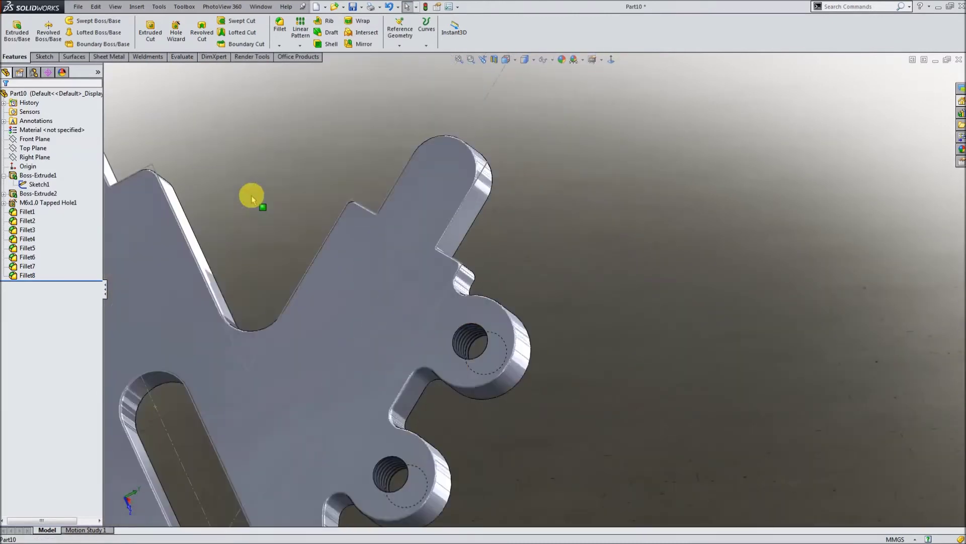
pyautogui.moveTo(251, 196); pyautogui.dragTo(470, 133, button='middle')
pyautogui.click(461, 156)
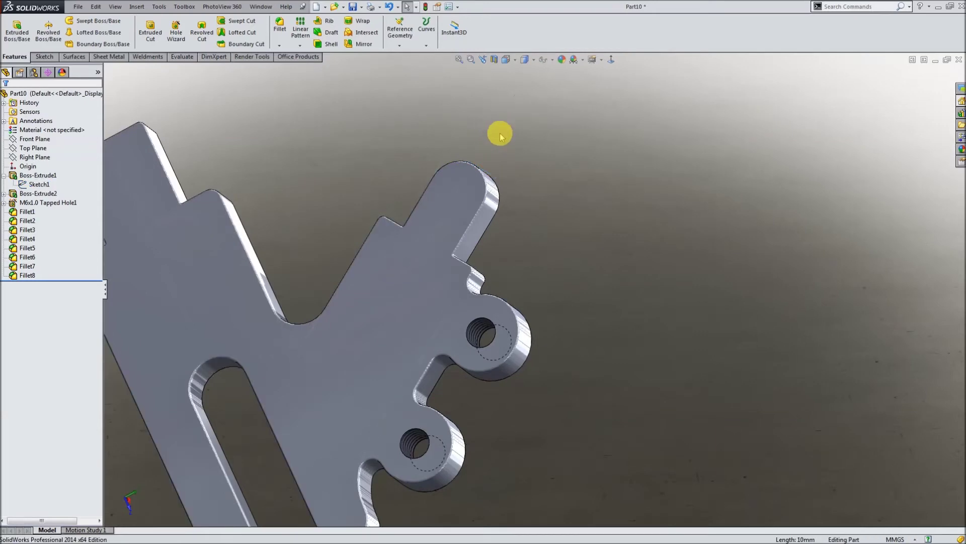
pyautogui.scroll(3, 539, 158)
pyautogui.moveTo(610, 296); pyautogui.dragTo(373, 282, button='middle')
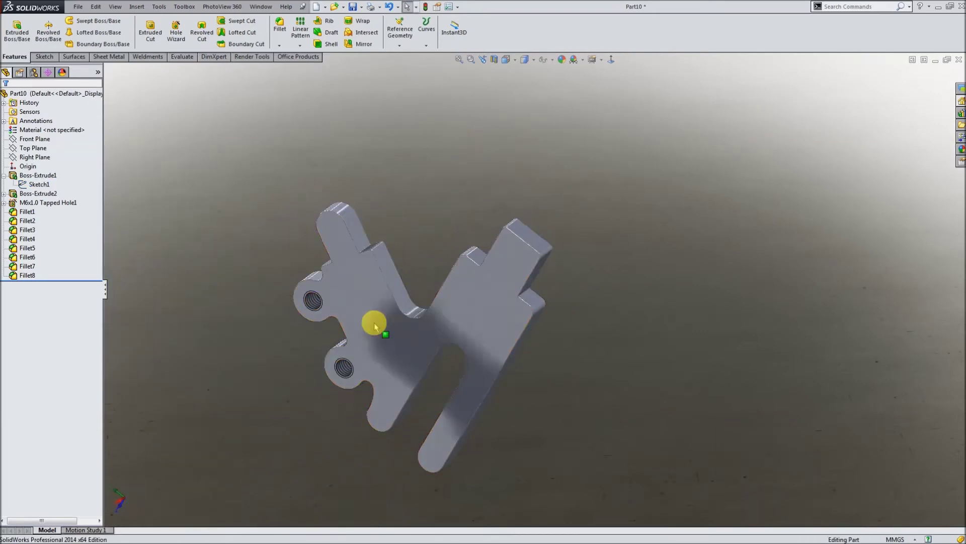
pyautogui.scroll(-5, 557, 246)
pyautogui.moveTo(507, 244); pyautogui.dragTo(460, 312, button='middle')
pyautogui.scroll(2, 569, 233)
pyautogui.moveTo(569, 233)
pyautogui.mouseDown(button='middle')
pyautogui.moveTo(505, 222)
pyautogui.moveTo(660, 231)
pyautogui.mouseUp(button='middle')
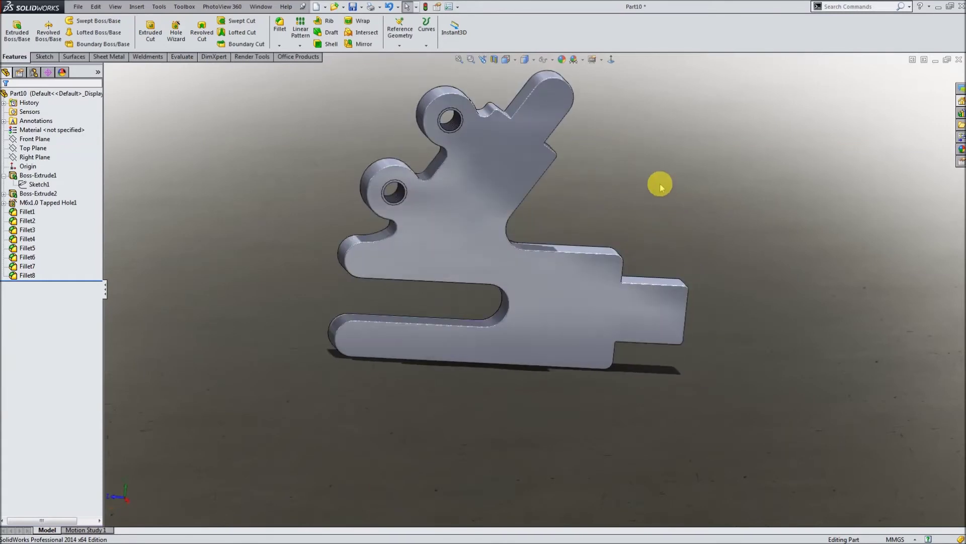
pyautogui.scroll(2, 609, 210)
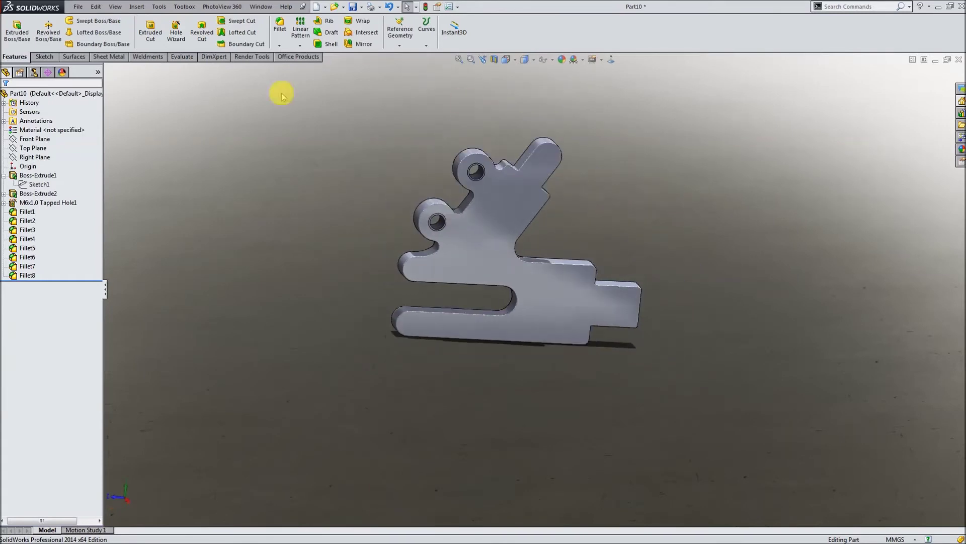
# Assign 6061-T6 (SS) aluminium as the part's material.
pyautogui.rightClick(34, 94)
pyautogui.moveTo(63, 198)
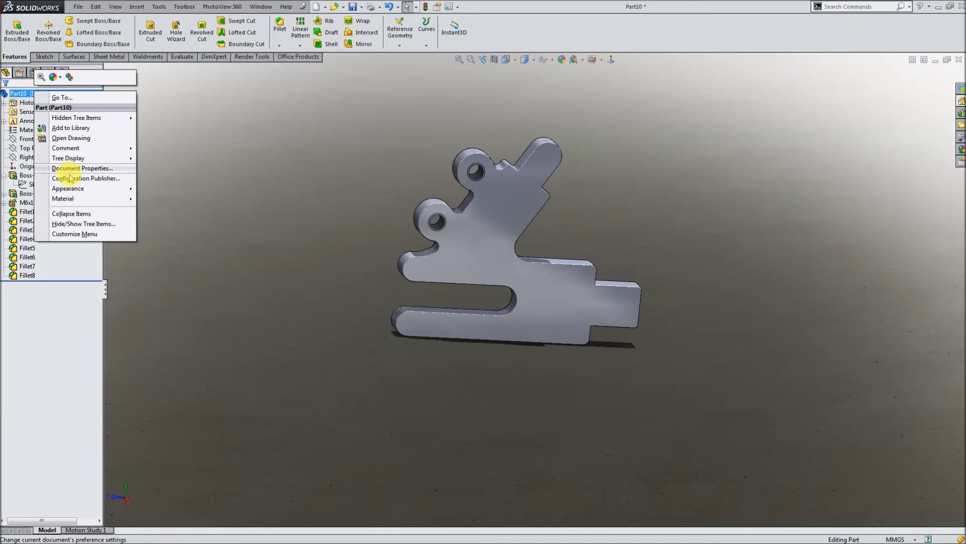
pyautogui.click(169, 320)
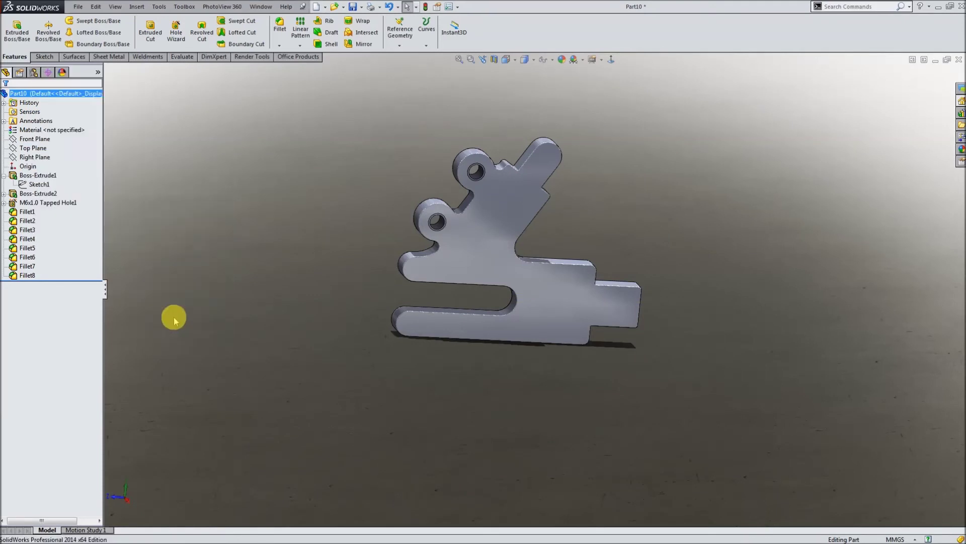
pyautogui.moveTo(362, 218)
pyautogui.mouseDown(button='middle')
pyautogui.moveTo(438, 244)
pyautogui.moveTo(508, 210)
pyautogui.moveTo(475, 227)
pyautogui.moveTo(537, 218)
pyautogui.mouseUp(button='middle')
pyautogui.scroll(-3, 537, 218)
pyautogui.scroll(-3, 539, 216)
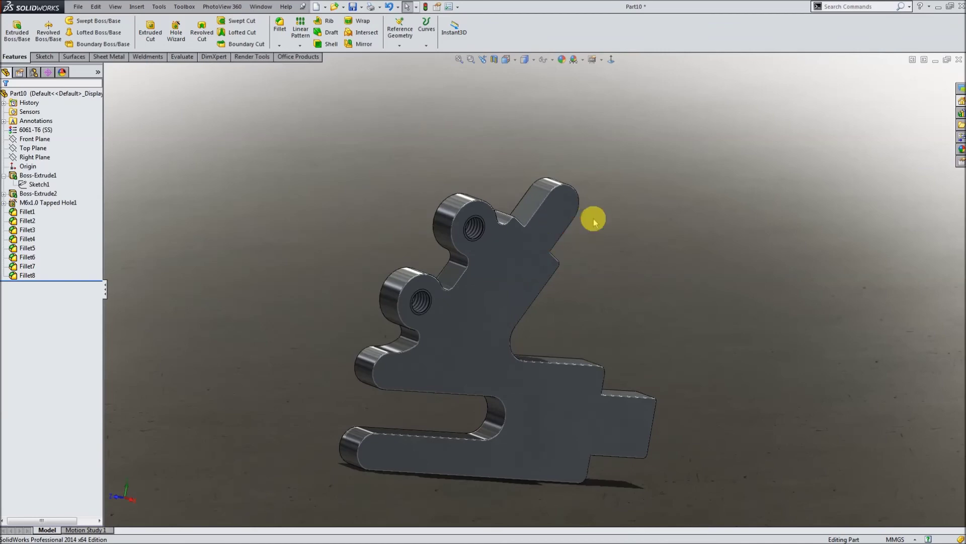